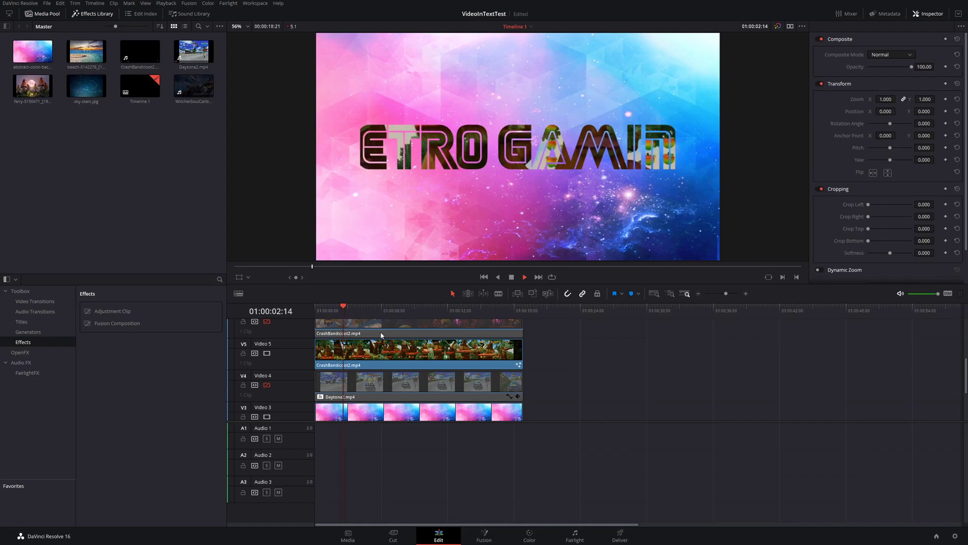
- Disable Video 3 and preview the Retro Gaming title over the Video 4 background, leaving Video 4 disabled too
left_click(267, 417)
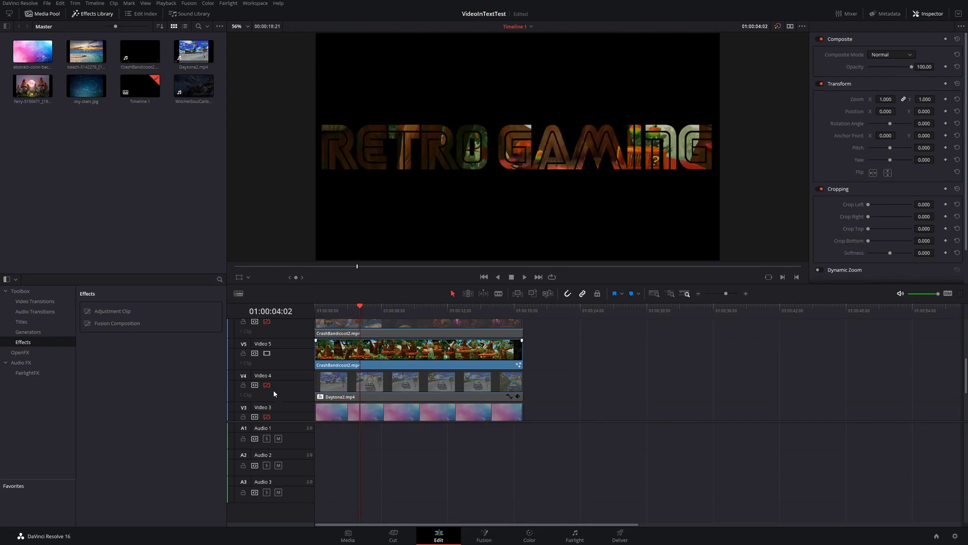
left_click(267, 386)
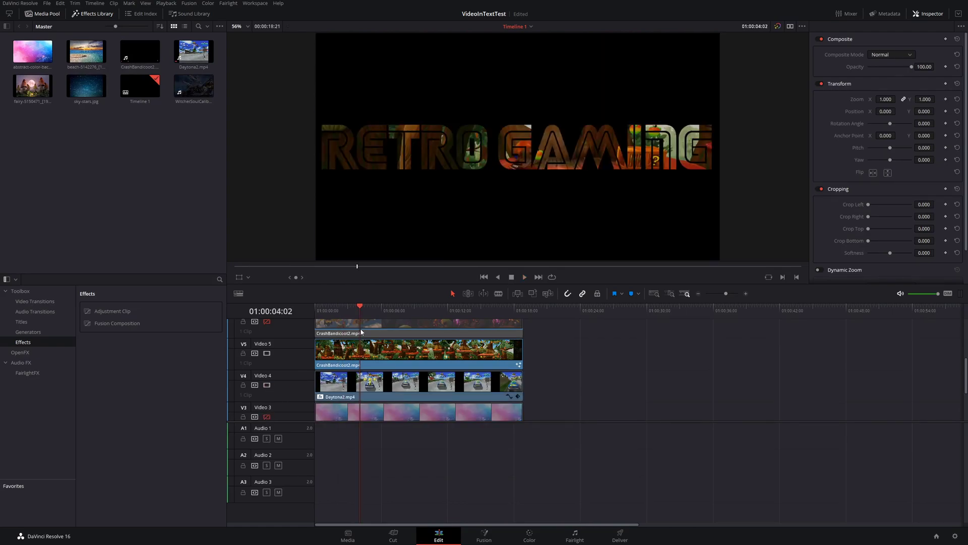
left_click(360, 306)
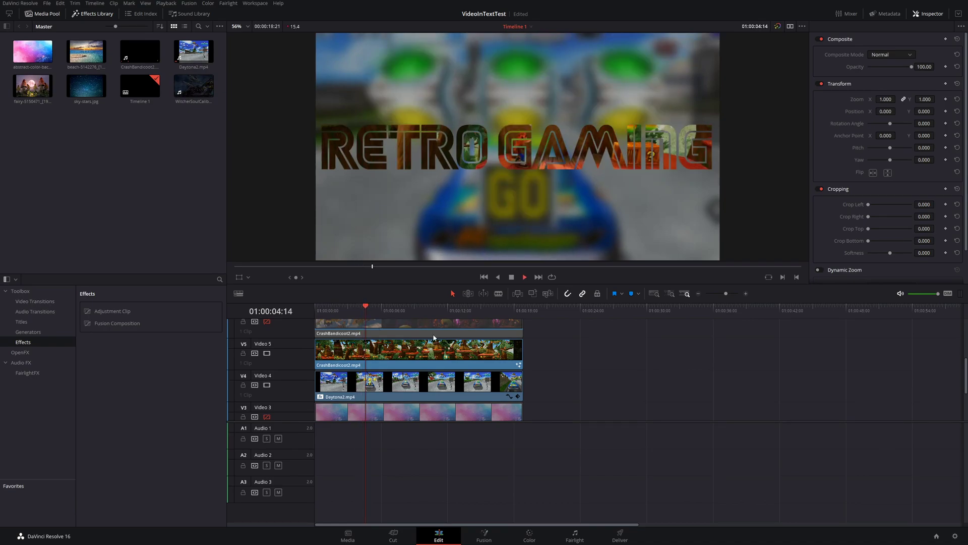
key("space")
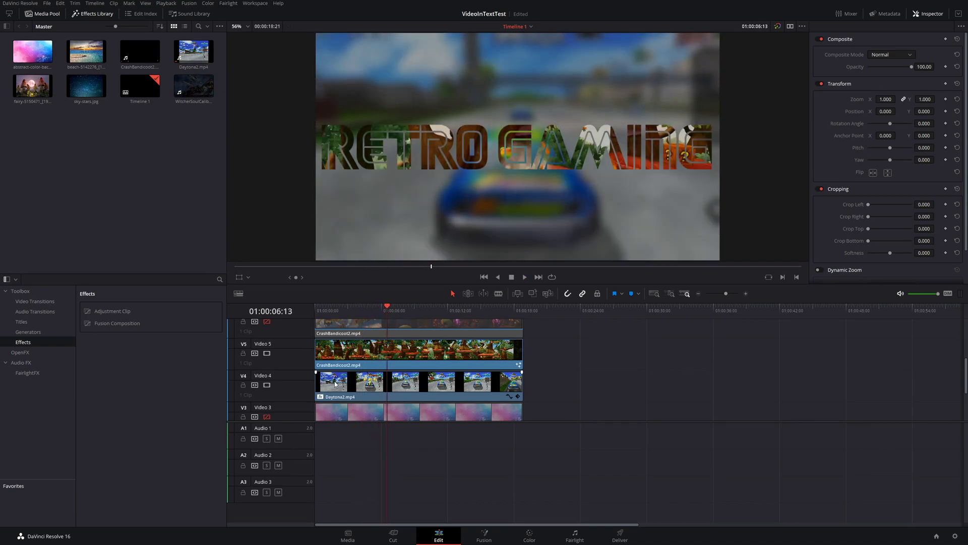
left_click(268, 385)
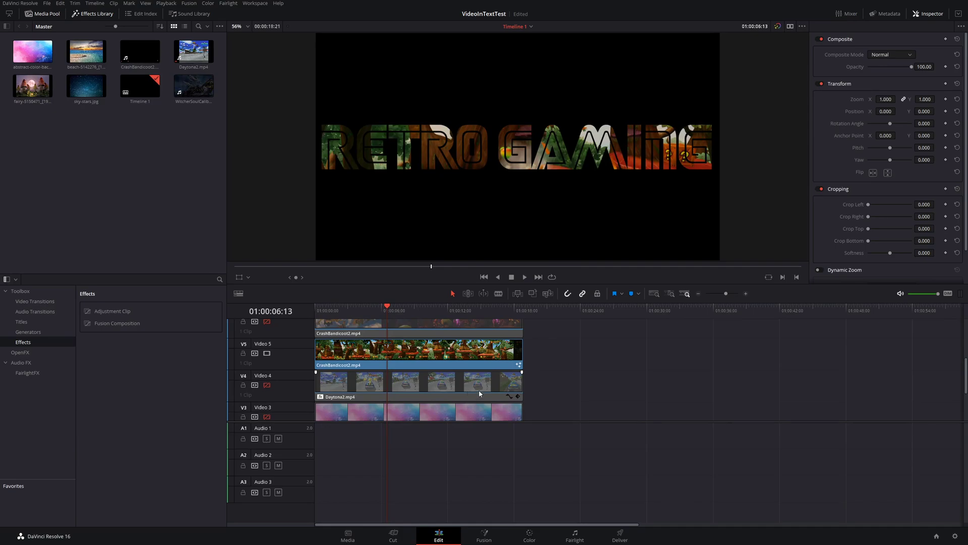
scroll(478, 388, "up", 1)
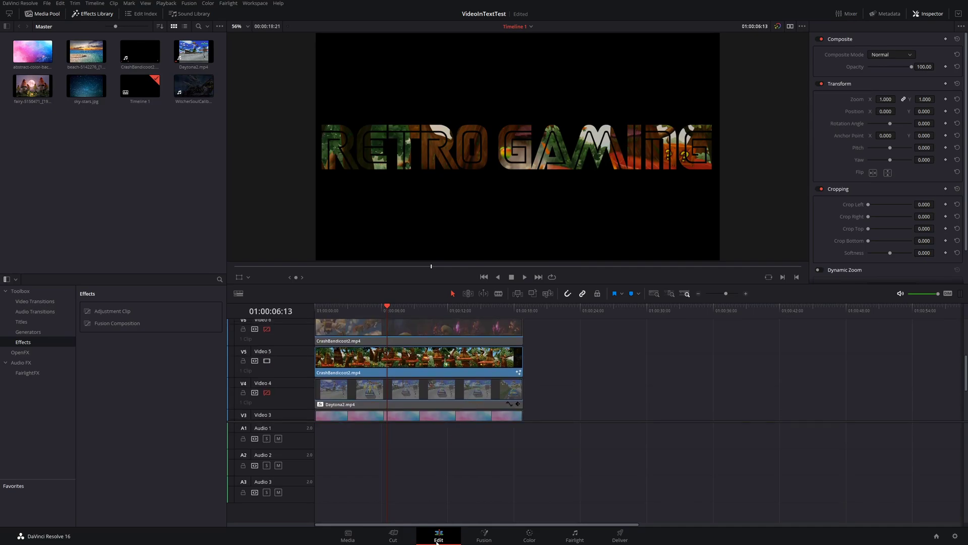
scroll(395, 353, "up", 4)
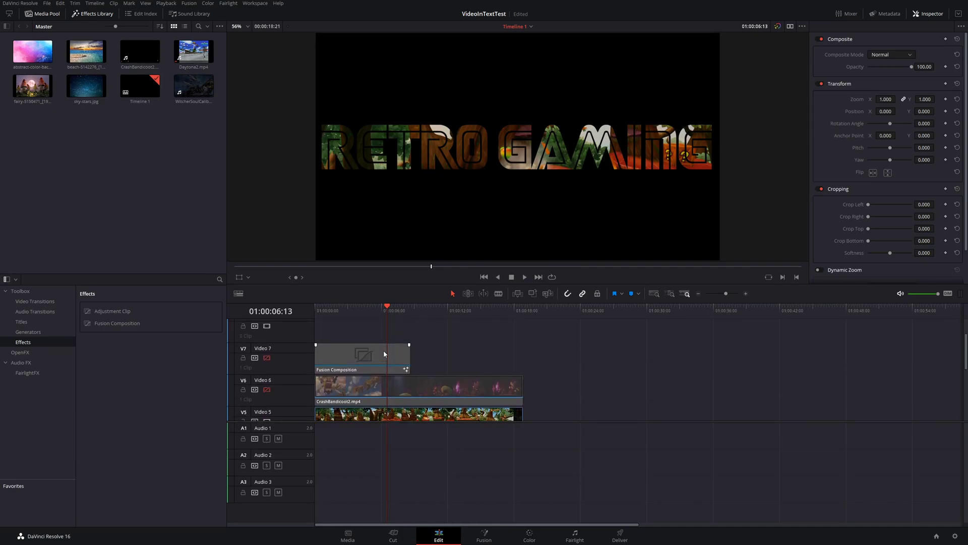
scroll(443, 390, "down", 4)
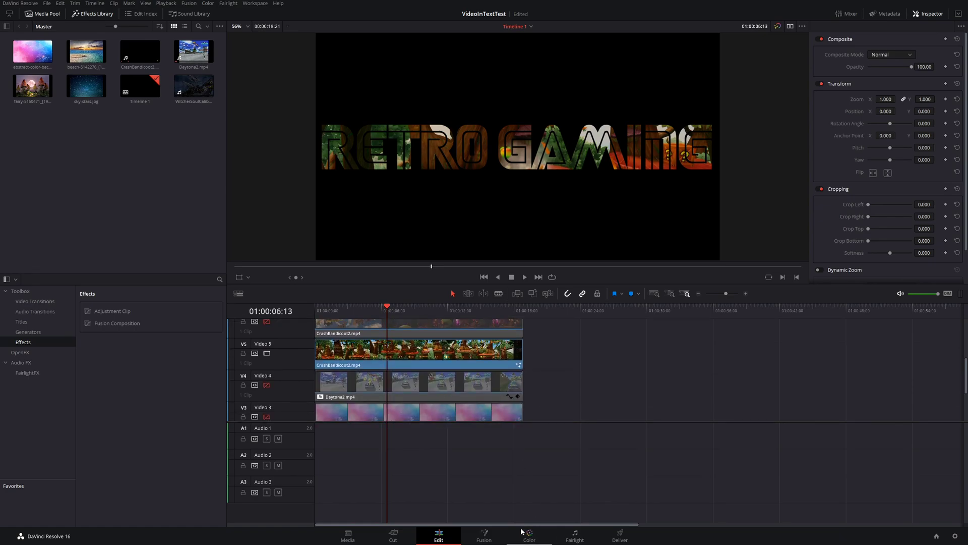
scroll(423, 405, "up", 3)
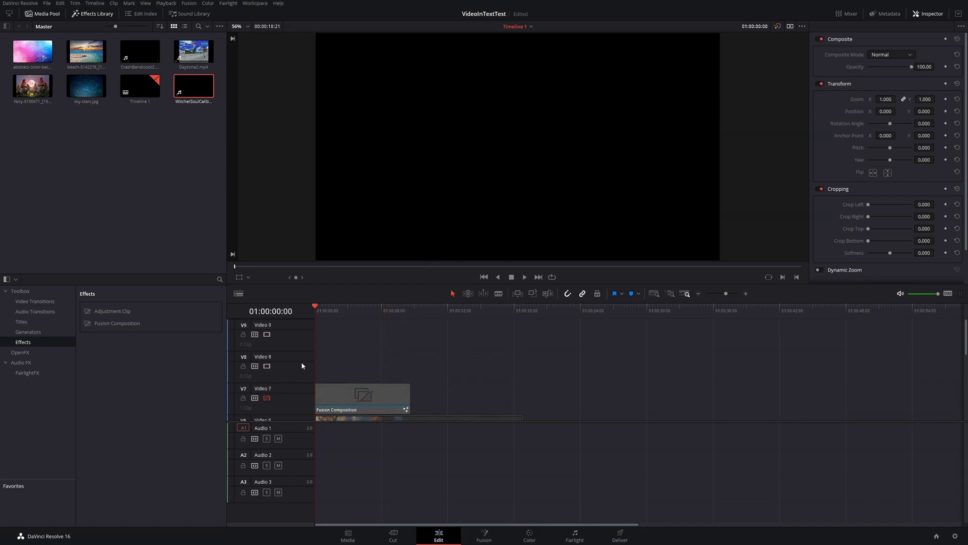
right_click(301, 369)
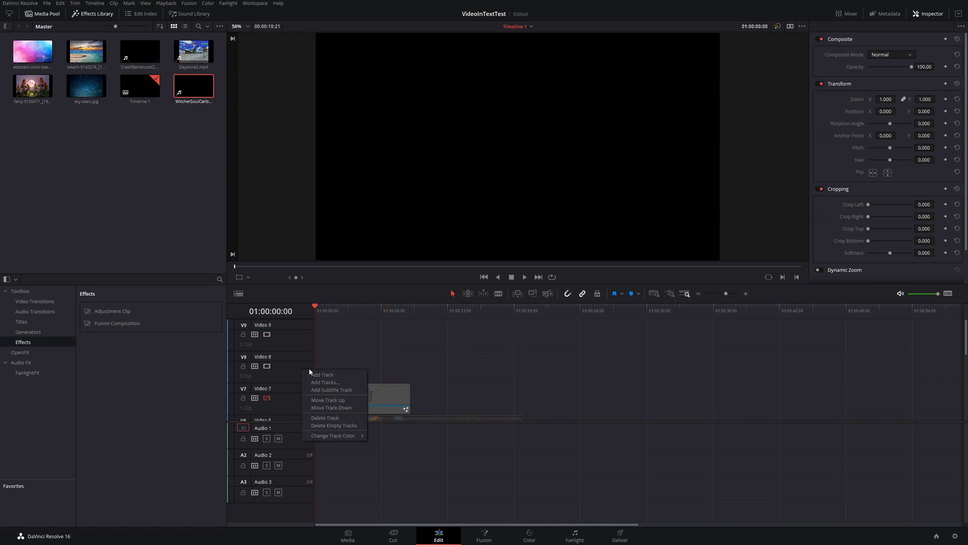
left_click(342, 343)
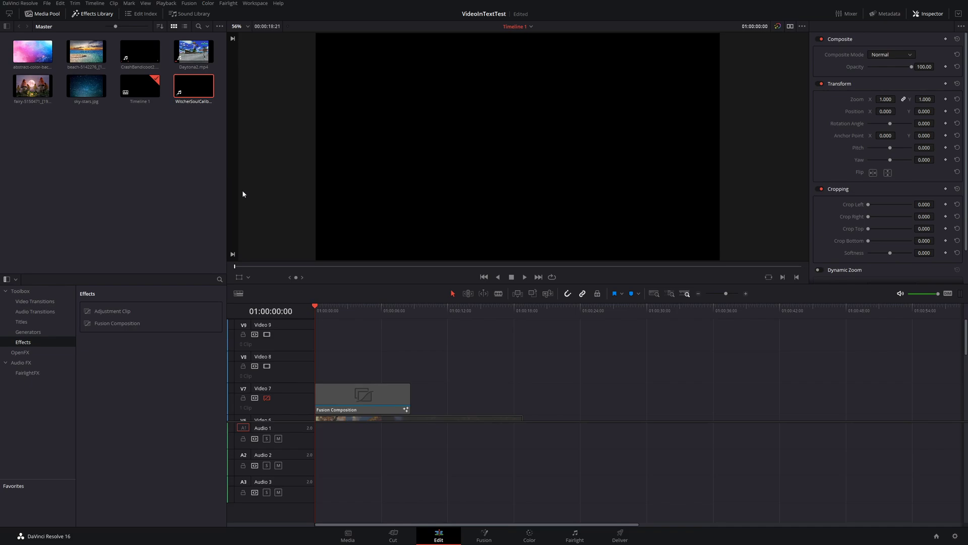
- Place only the video portion of WitcherSoulCalibur.mp4 at the start of the Video 9 track
double_click(201, 86)
left_click_drag(510, 254, 317, 331)
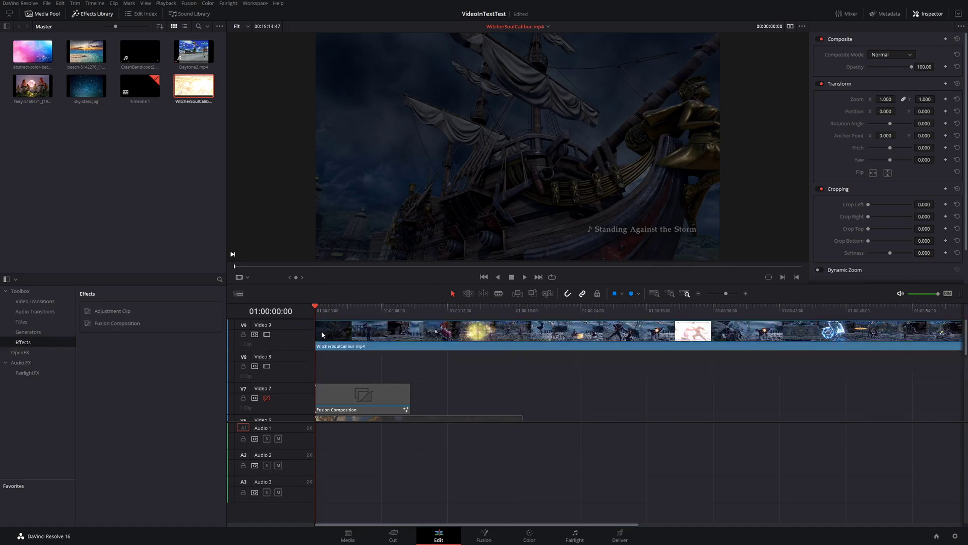
left_click(532, 335)
- Cut the Video 9 clip where the Video 6 clip ends, delete the remainder, and briefly play back the shortened clip
key("b")
left_click(523, 333)
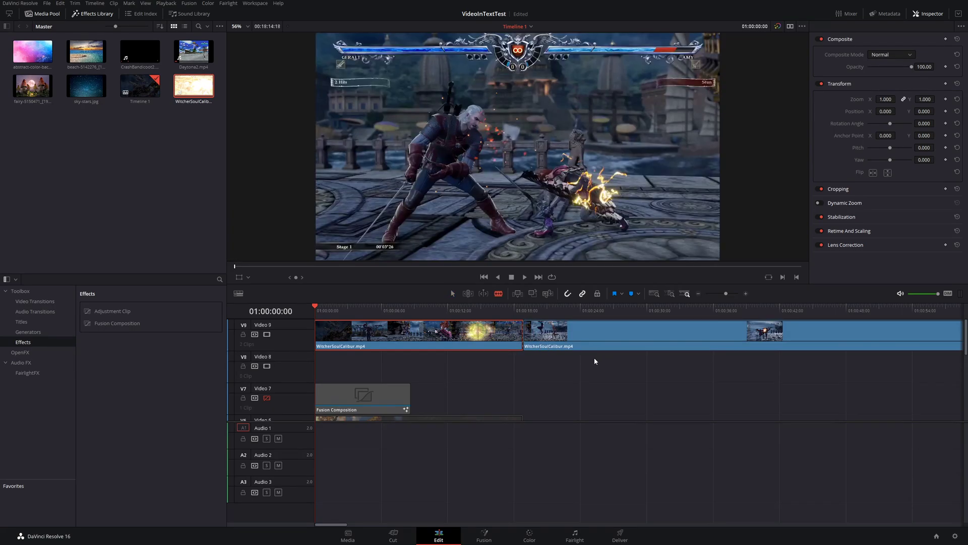
key("a")
left_click(574, 335)
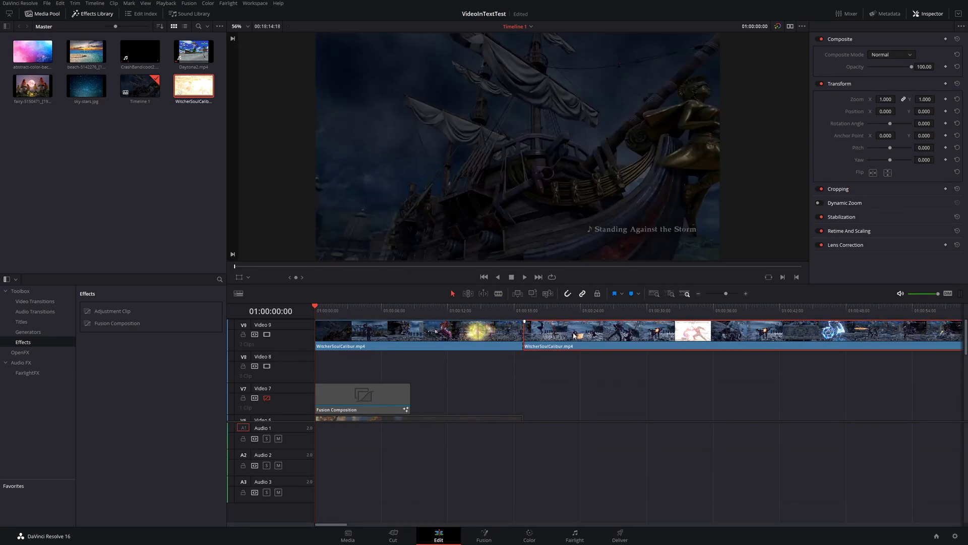
key("Delete")
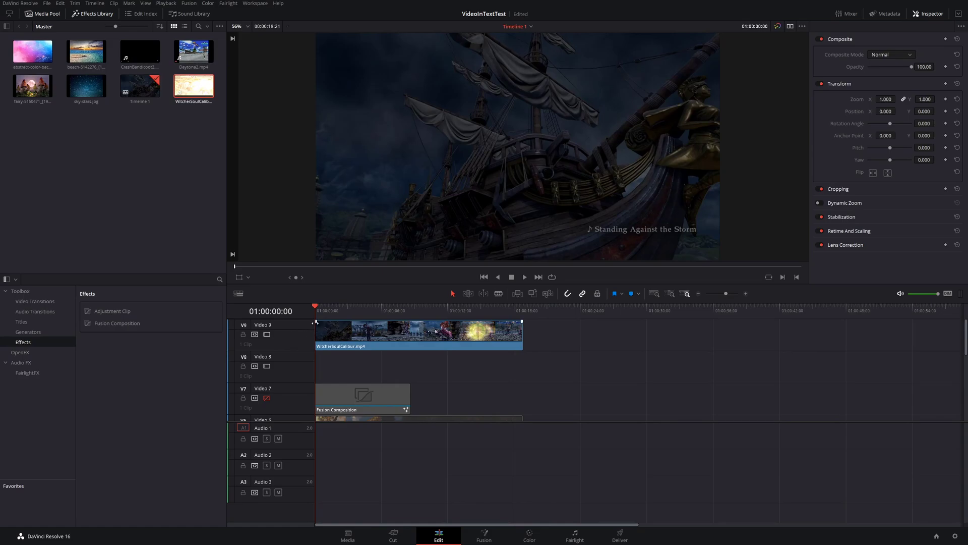
key("space")
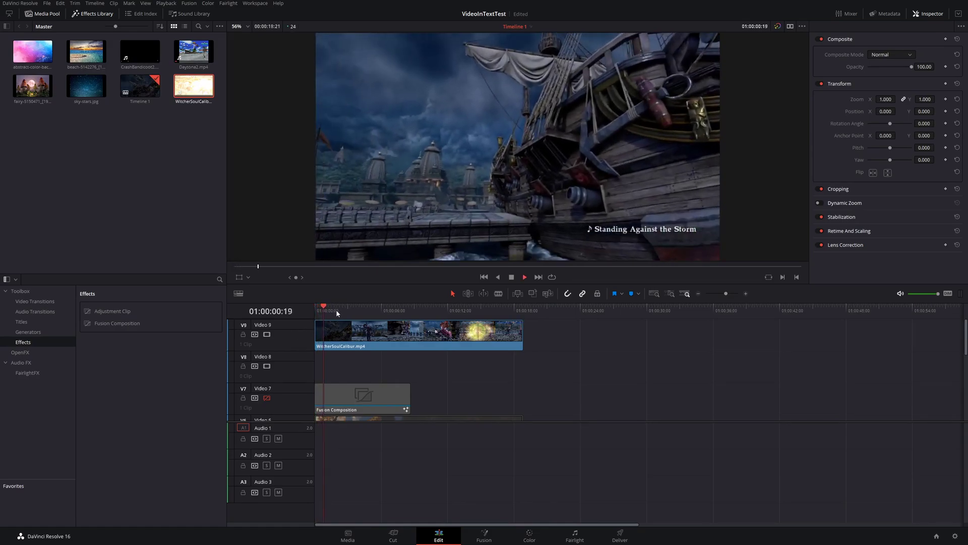
key("space")
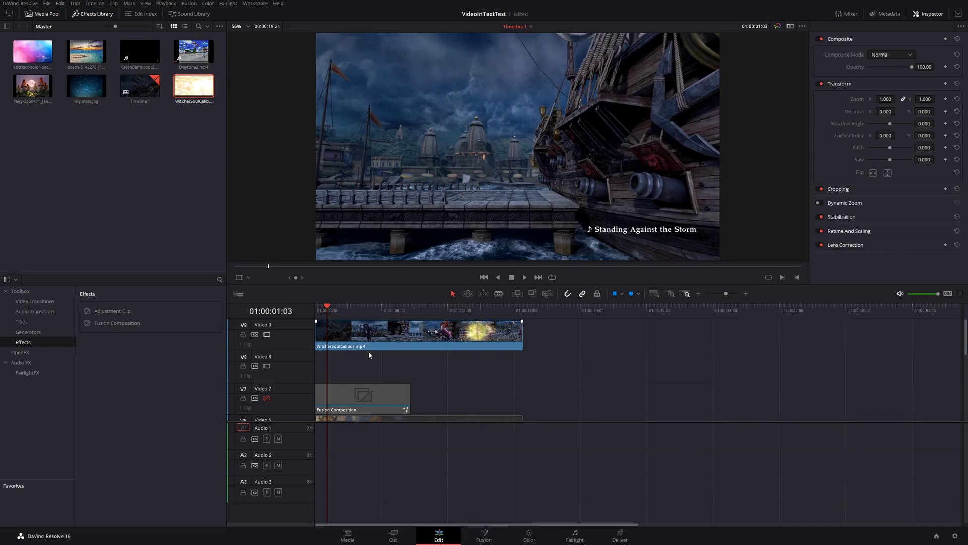
- Add a basic Text title at the start of Video 8 and return the playhead to 01:00:00:00
left_click(31, 322)
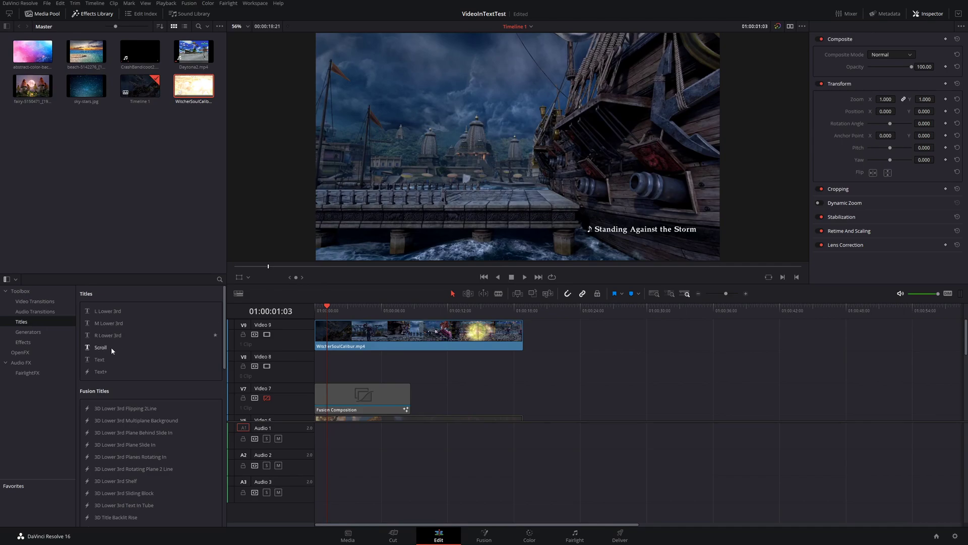
left_click_drag(101, 360, 319, 363)
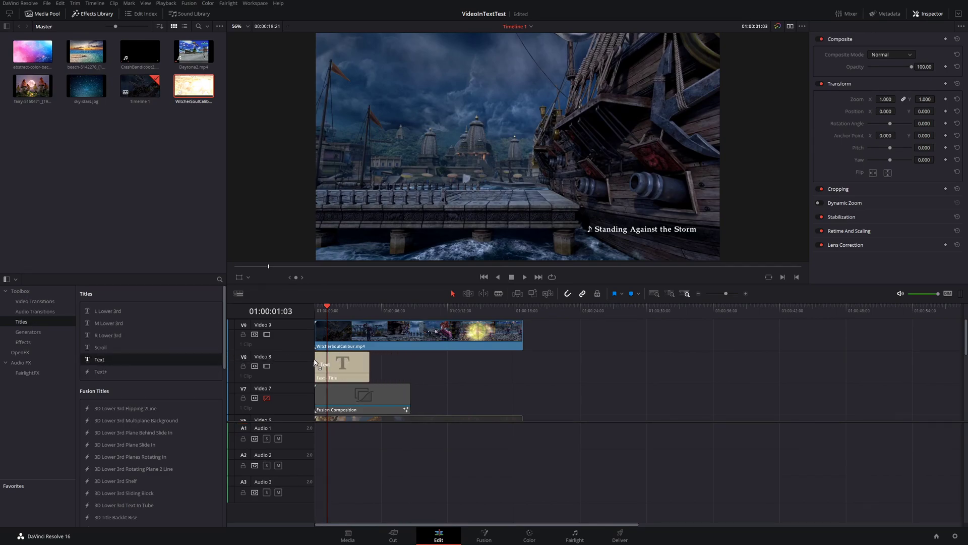
left_click(324, 307)
left_click_drag(324, 306, 313, 307)
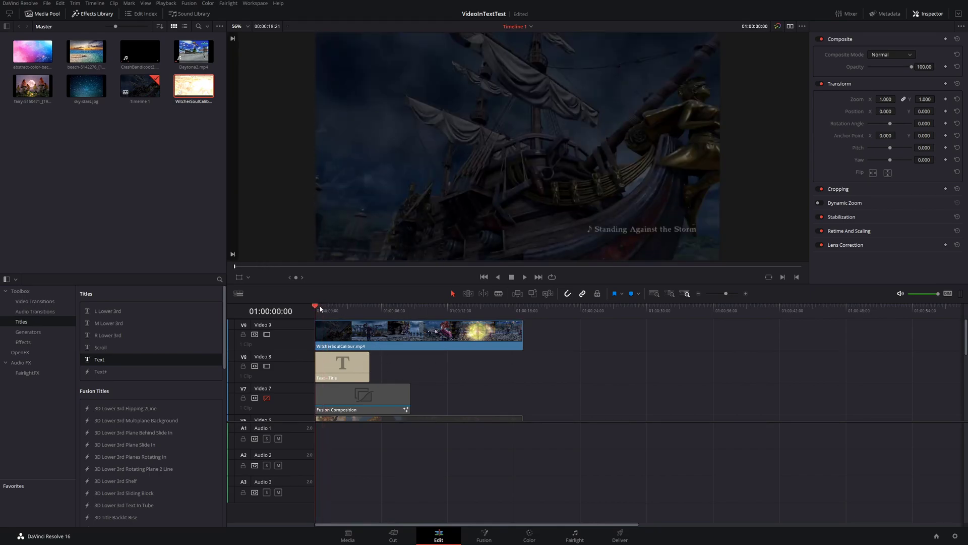
- Disable Video 9 to reveal the title on Video 8, and change the title text to "VIDEO GAMES"
left_click(348, 370)
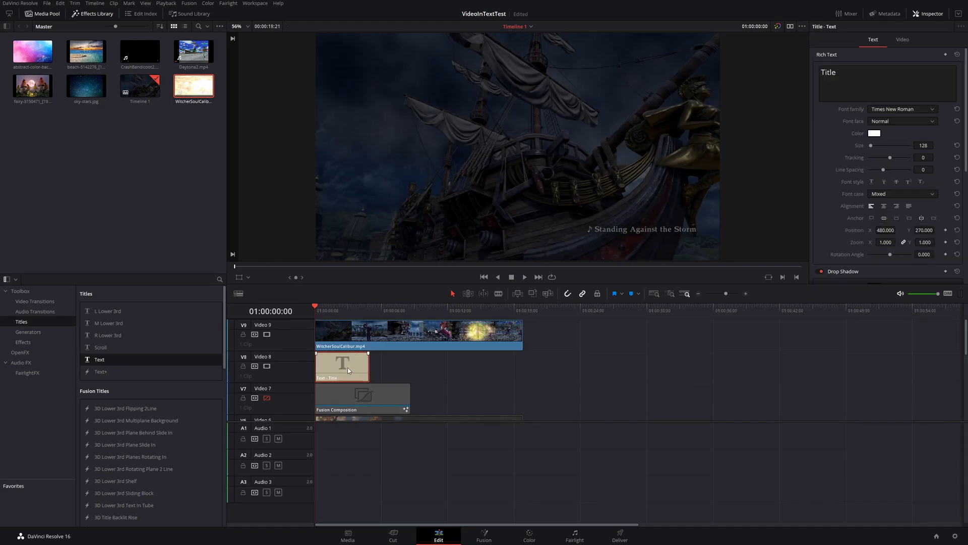
left_click(347, 336)
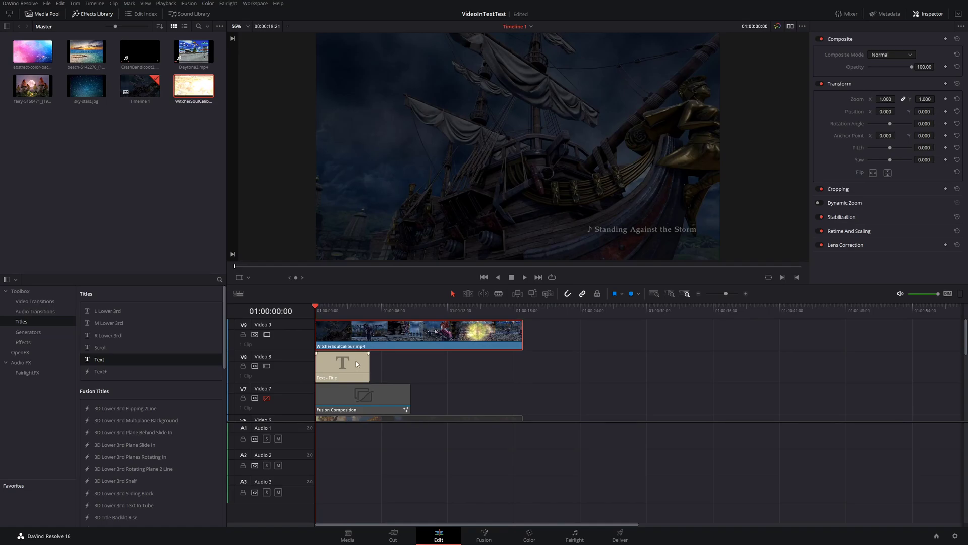
left_click(268, 334)
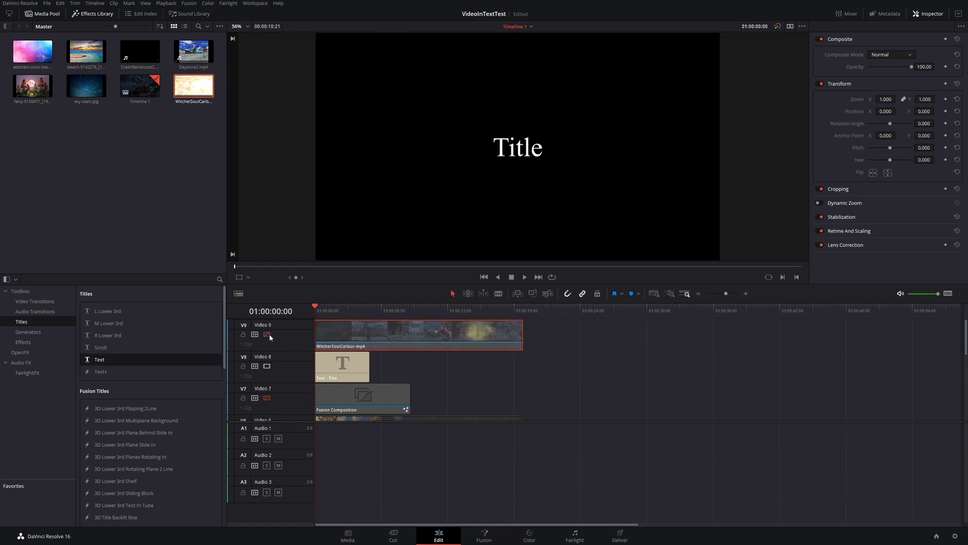
left_click(356, 376)
double_click(826, 72)
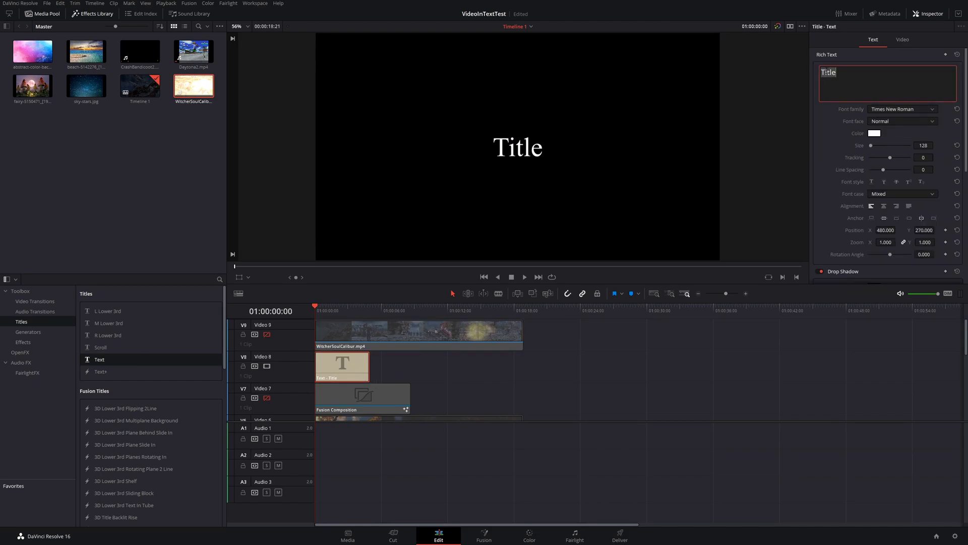
type("VIDEO")
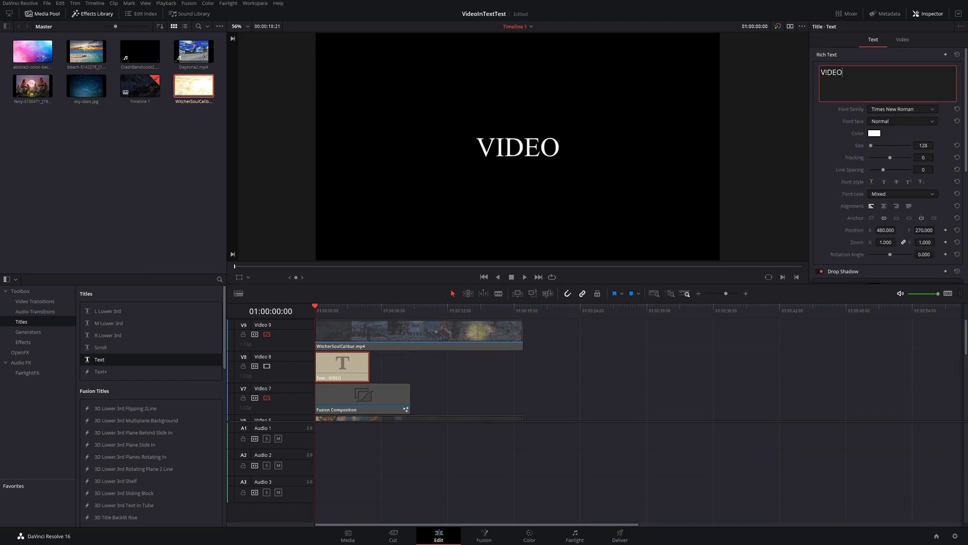
type(" GAMES")
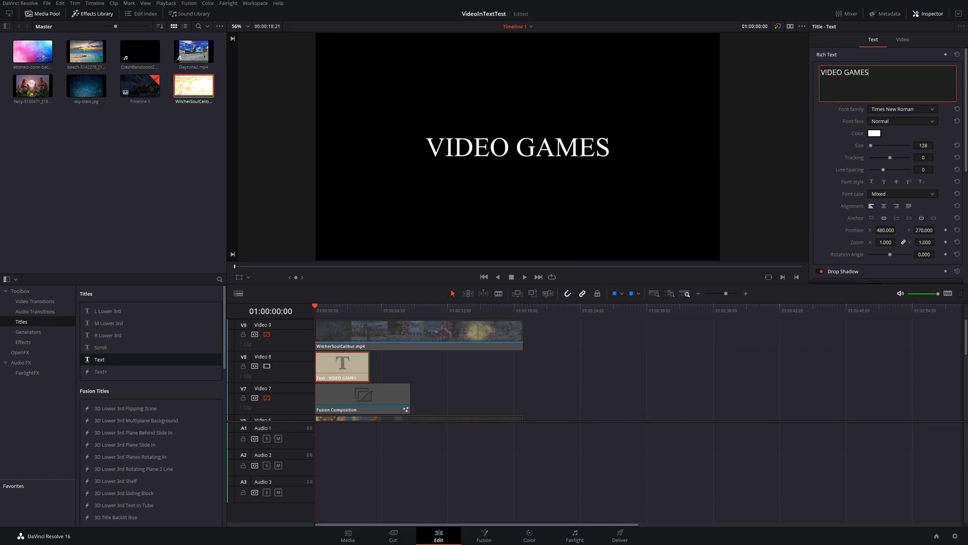
- Set the title's font to SEGA LOGO FONT and increase its size to 231
left_click(920, 109)
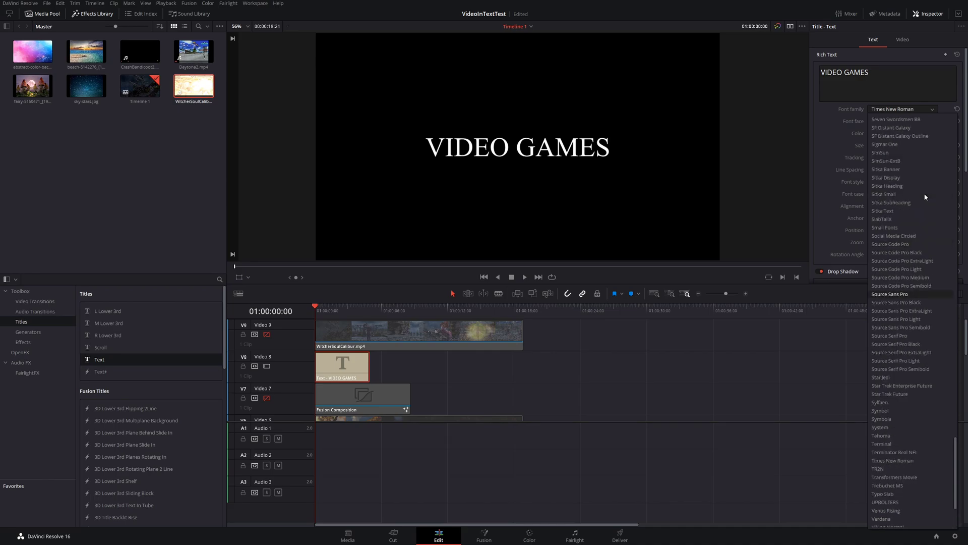
scroll(925, 197, "up", 5)
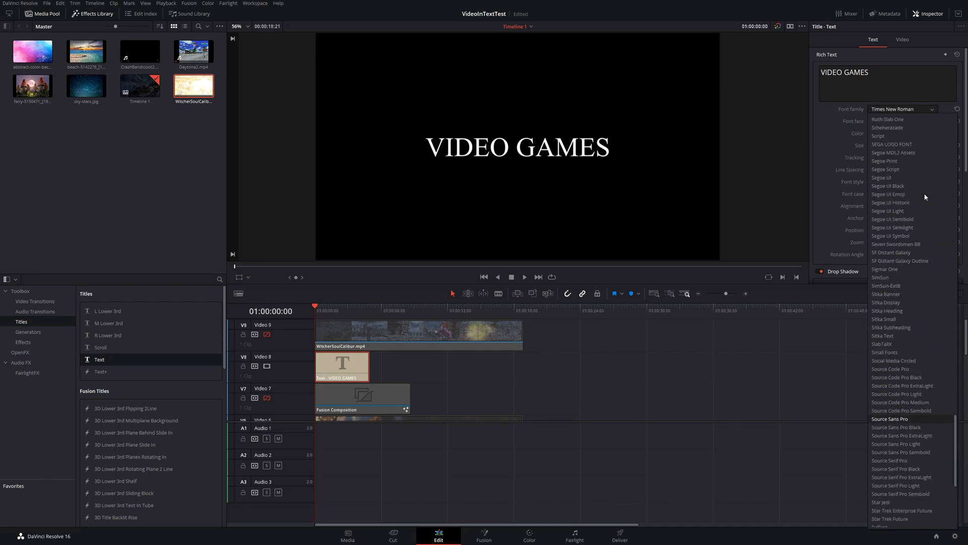
left_click(914, 144)
left_click_drag(873, 145, 873, 147)
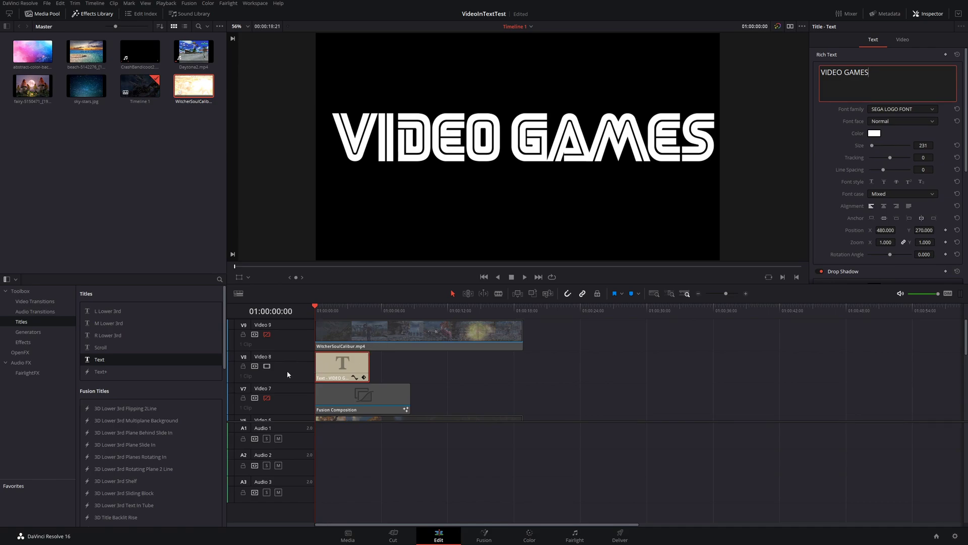
- With Video 9 enabled again, set the WitcherSoulCalibur.mp4 clip's composite mode to Multiply and play back the video-filled title
left_click(335, 342)
left_click(267, 334)
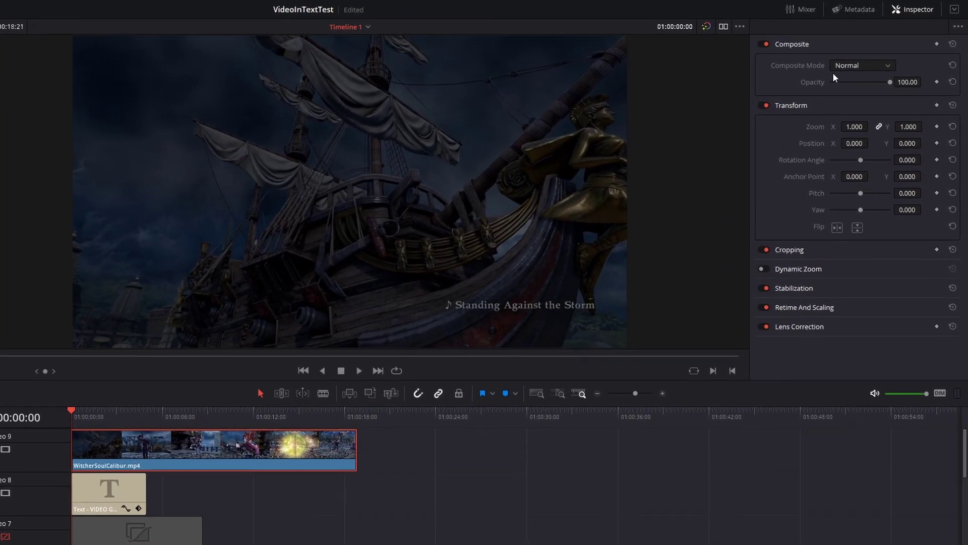
left_click(861, 68)
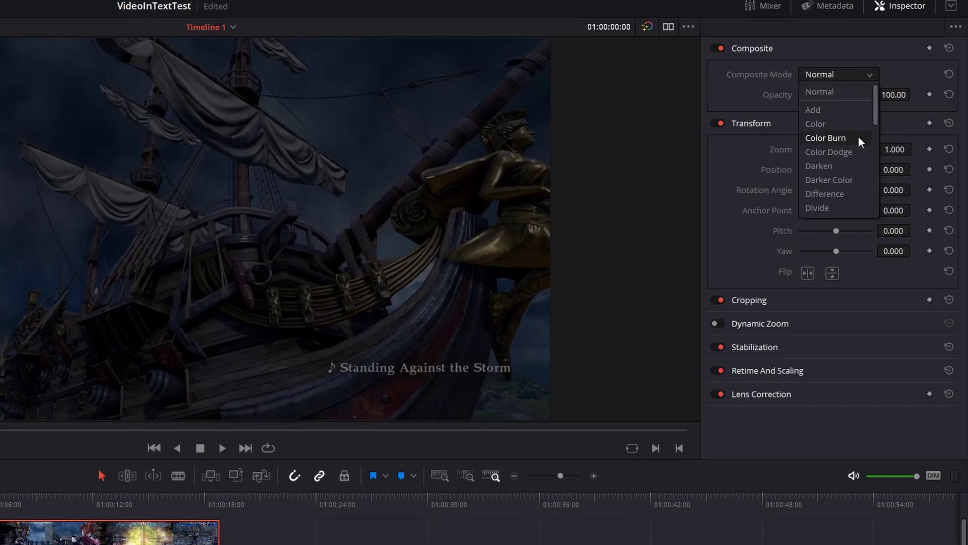
scroll(858, 137, "down", 2)
scroll(858, 137, "down", 1)
scroll(858, 137, "down", 1)
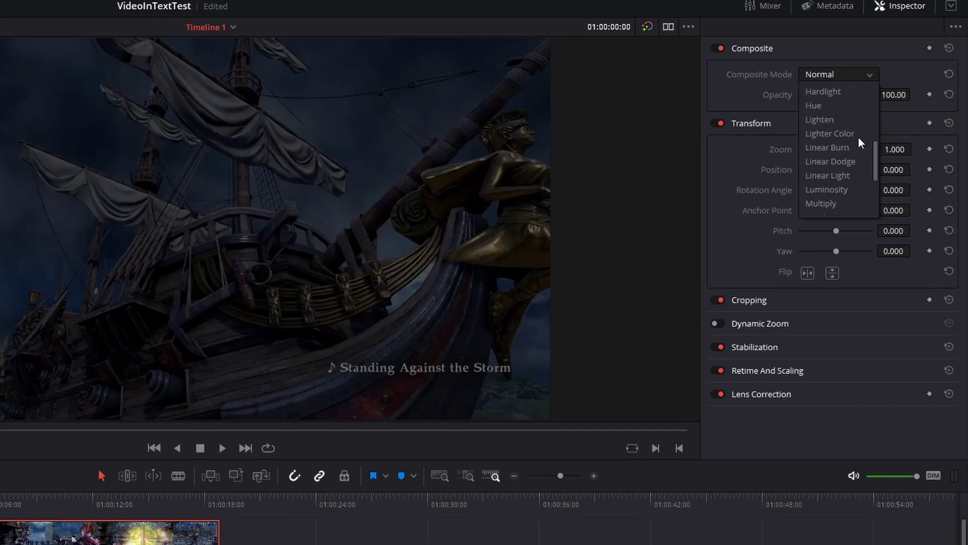
left_click(848, 202)
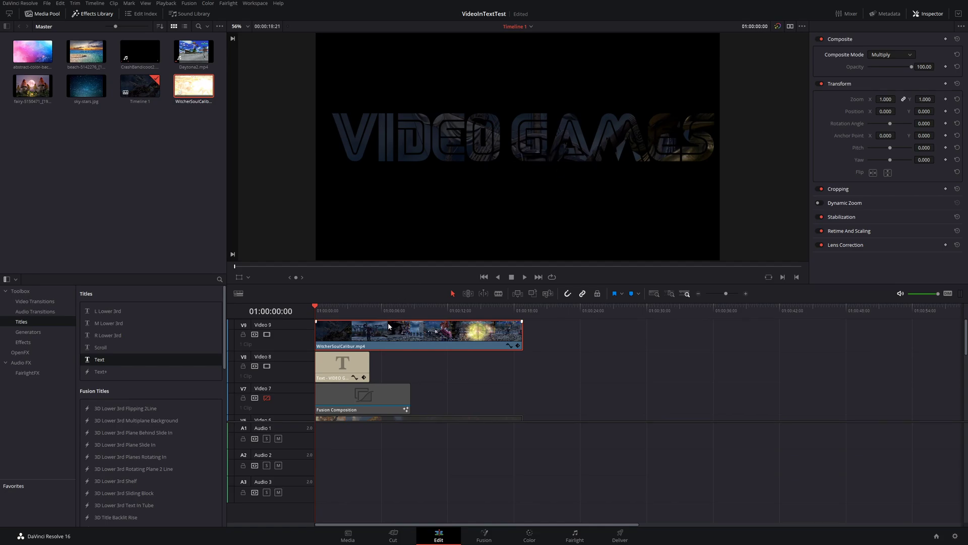
key("space")
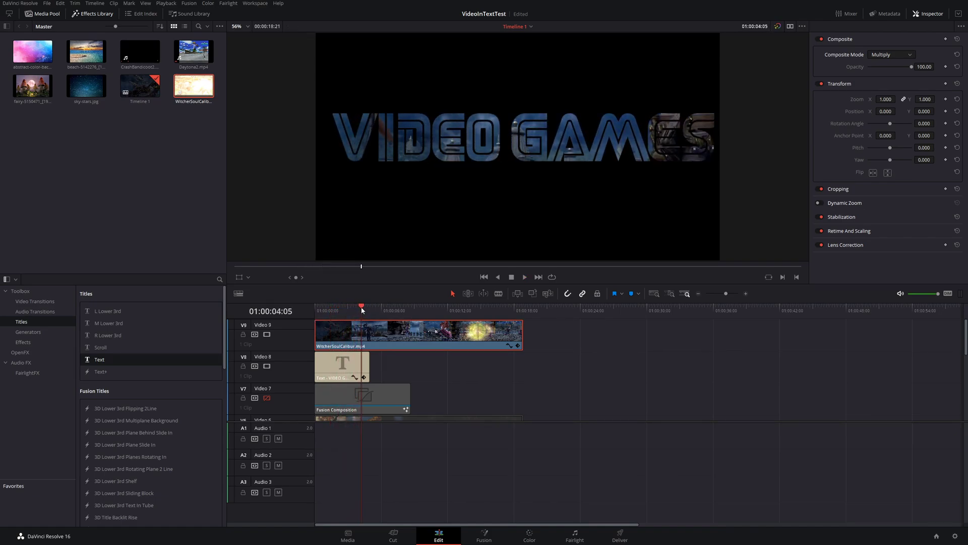
key("Home")
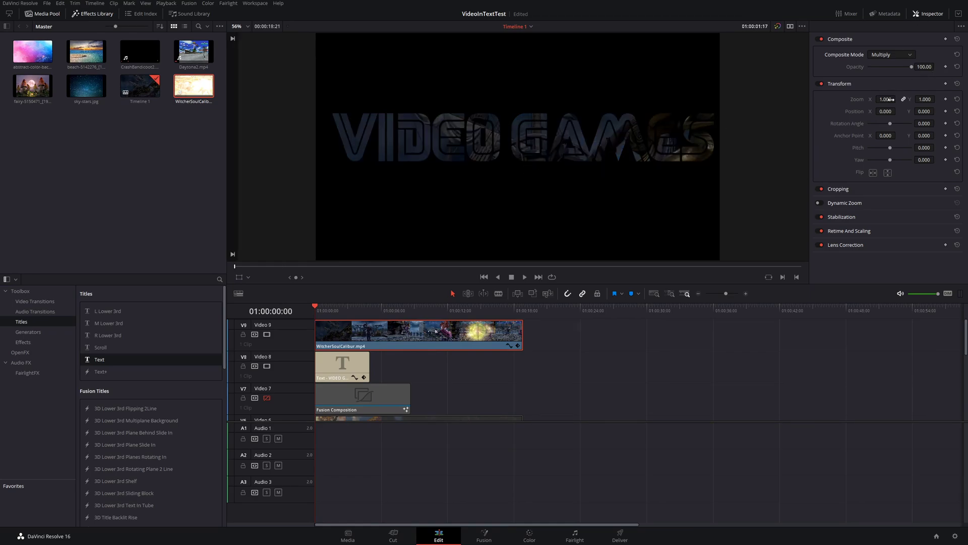
- Set the WitcherSoulCalibur.mp4 clip's zoom to 1.650 and X position to 19, and lengthen the title to match the Fusion Composition clip
mouse_move(886, 99)
left_mouse_down()
mouse_move(918, 99)
mouse_move(888, 114)
left_mouse_up()
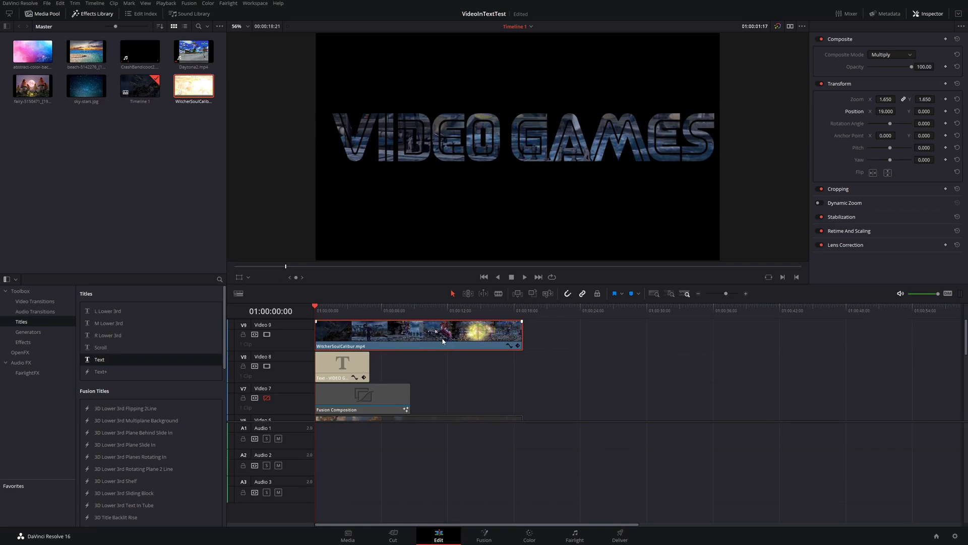
left_click(334, 362)
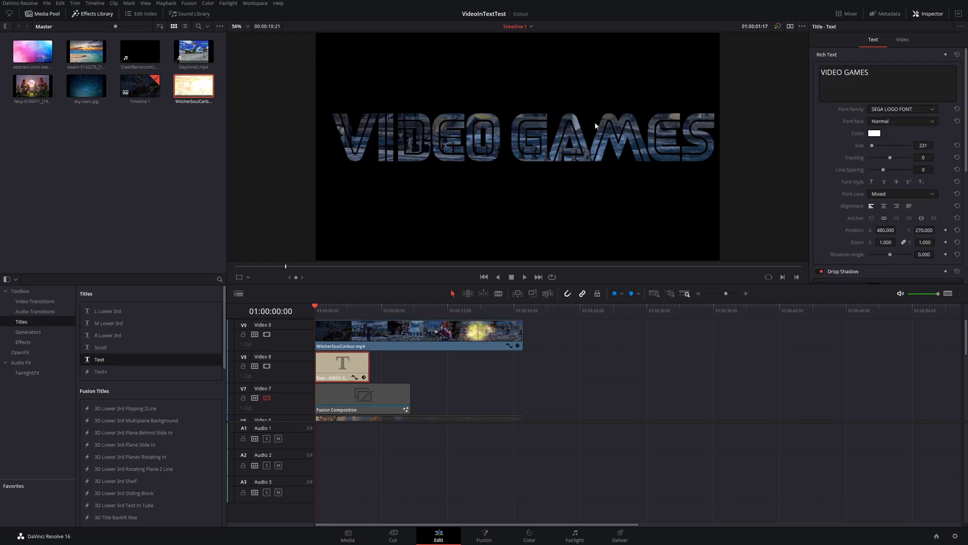
key("space")
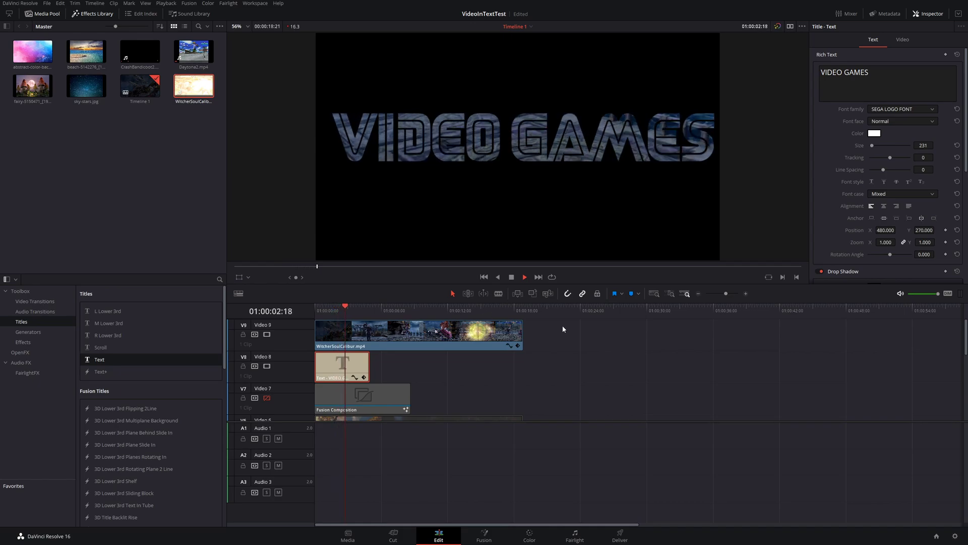
key("space")
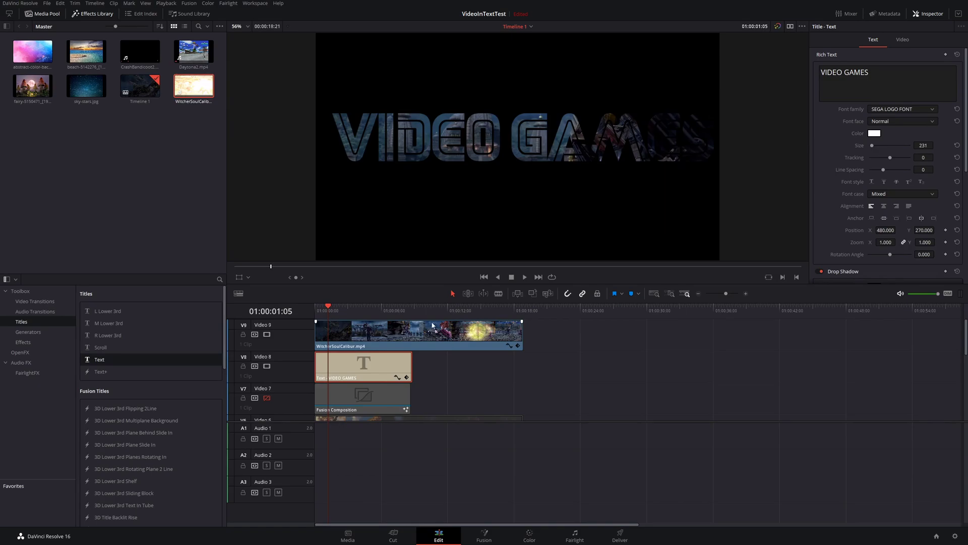
- Try moving, enlarging and rotating the title with the on-screen Transform overlay, and undo all three changes
left_click(240, 277)
mouse_move(546, 156)
left_mouse_down()
mouse_move(625, 226)
mouse_move(608, 113)
mouse_move(539, 144)
mouse_move(539, 171)
left_mouse_up()
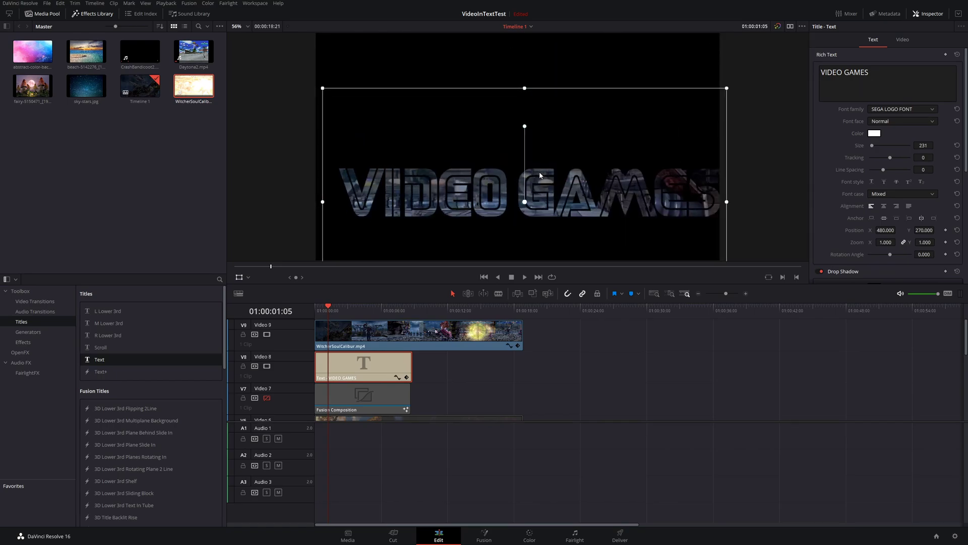
left_click_drag(322, 91, 297, 74)
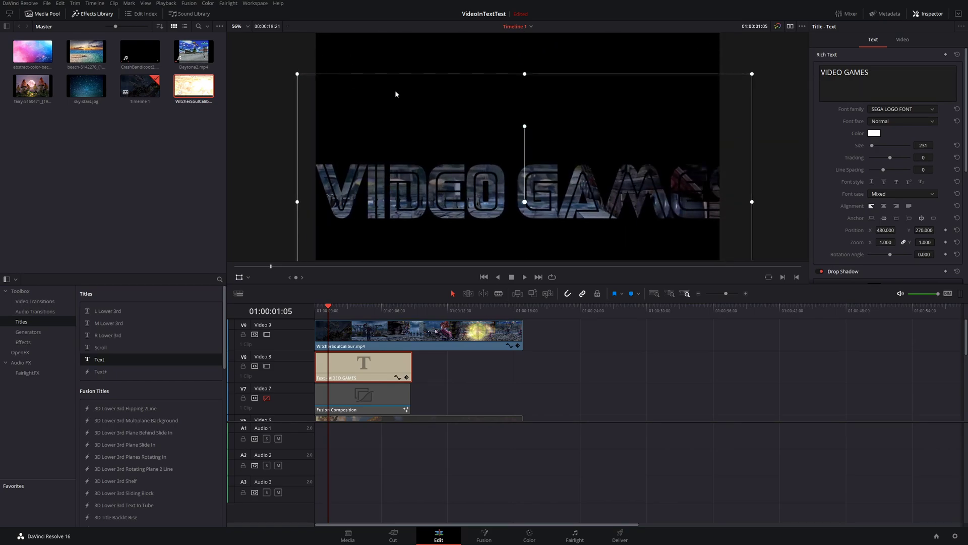
left_click_drag(523, 127, 566, 178)
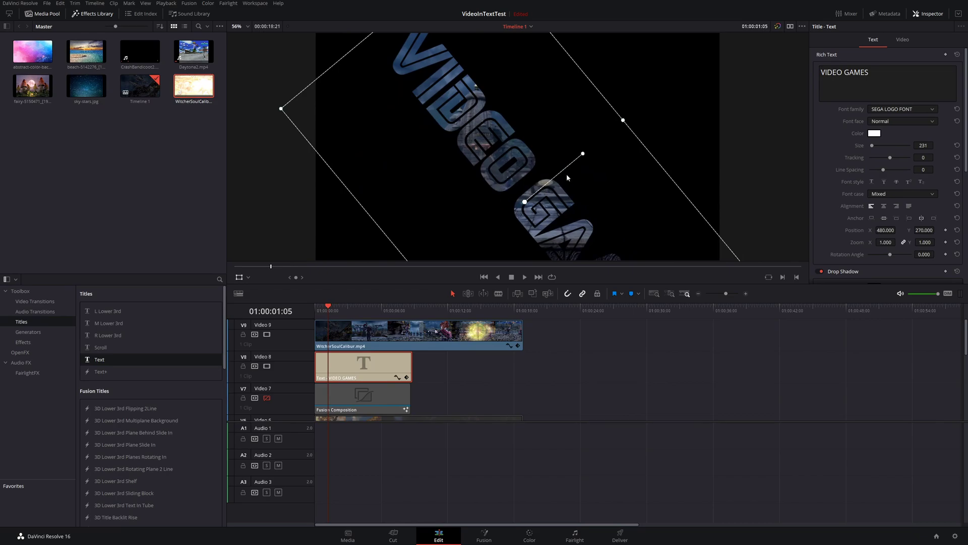
key("ctrl+z")
key("ctrl+z")
key("ctrl+z")
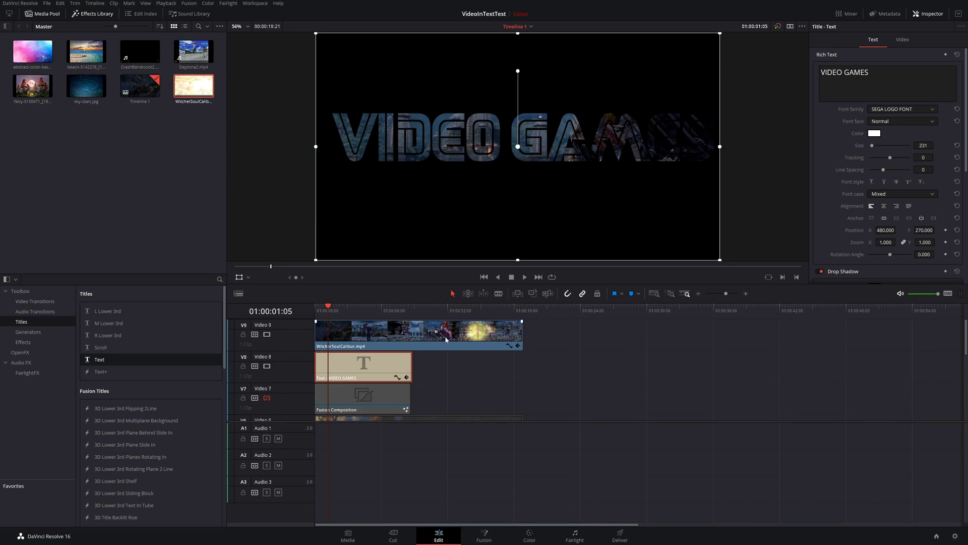
- Enable Dynamic Zoom for the title and show the Dynamic Zoom frames in the viewer
left_click(904, 40)
scroll(923, 160, "down", 2)
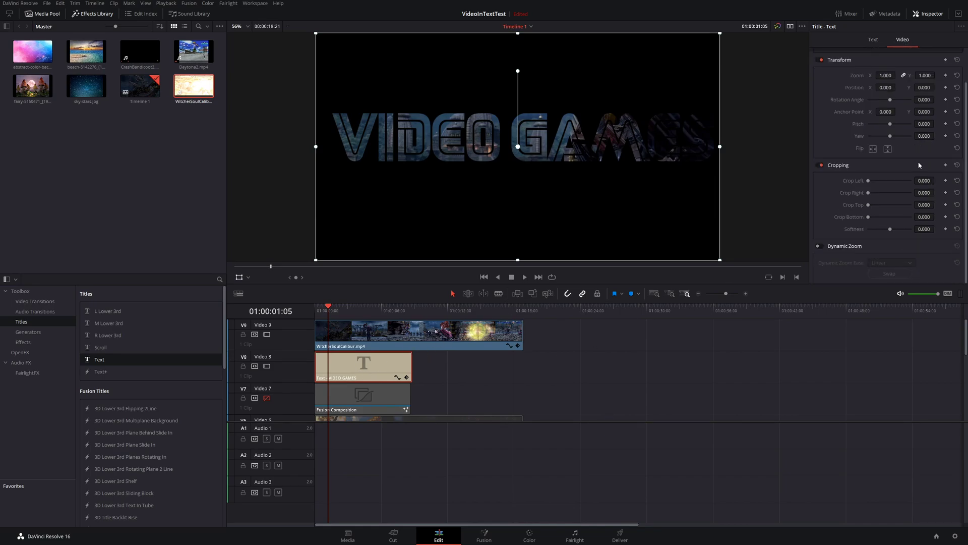
left_click(821, 246)
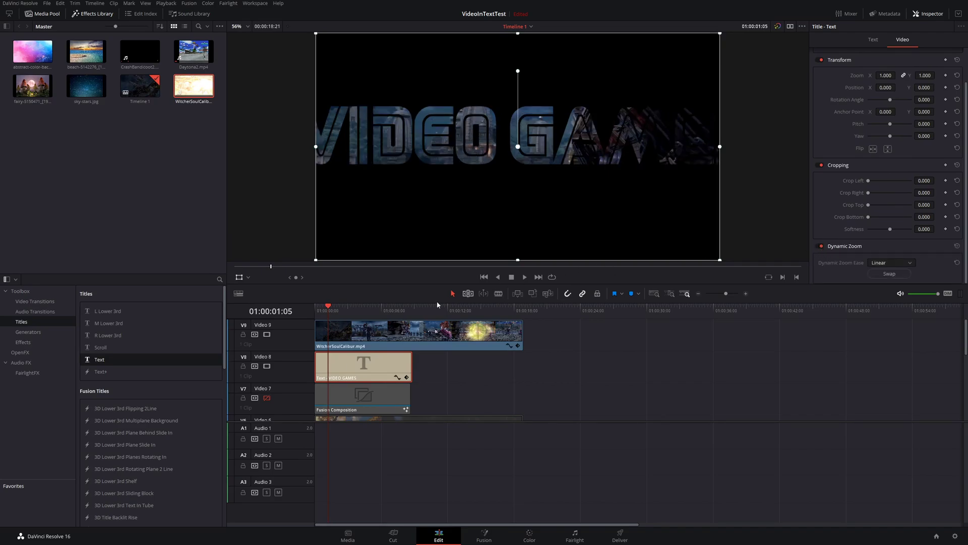
left_click(248, 277)
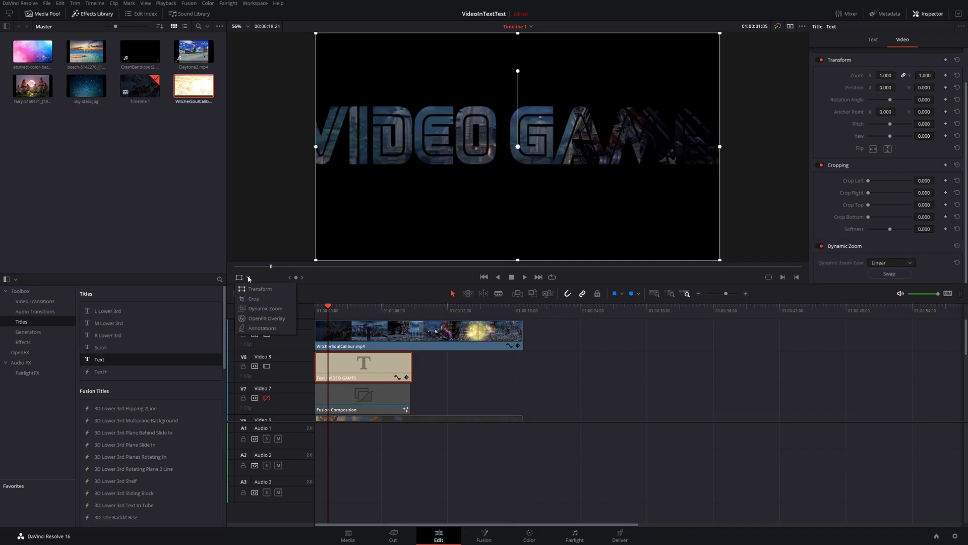
left_click(260, 309)
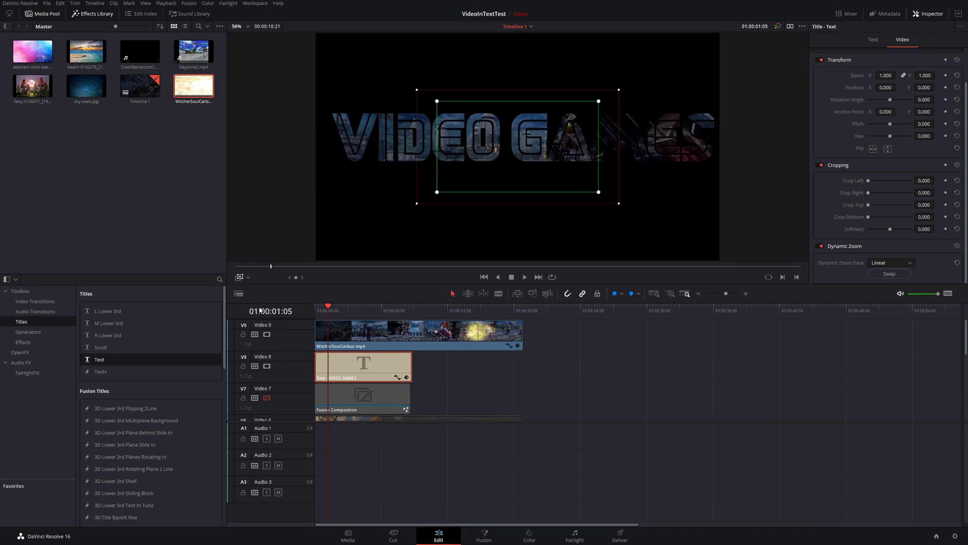
- Shift the red Dynamic Zoom frame far to the right beyond the picture and play back the title from the start
left_click(600, 178)
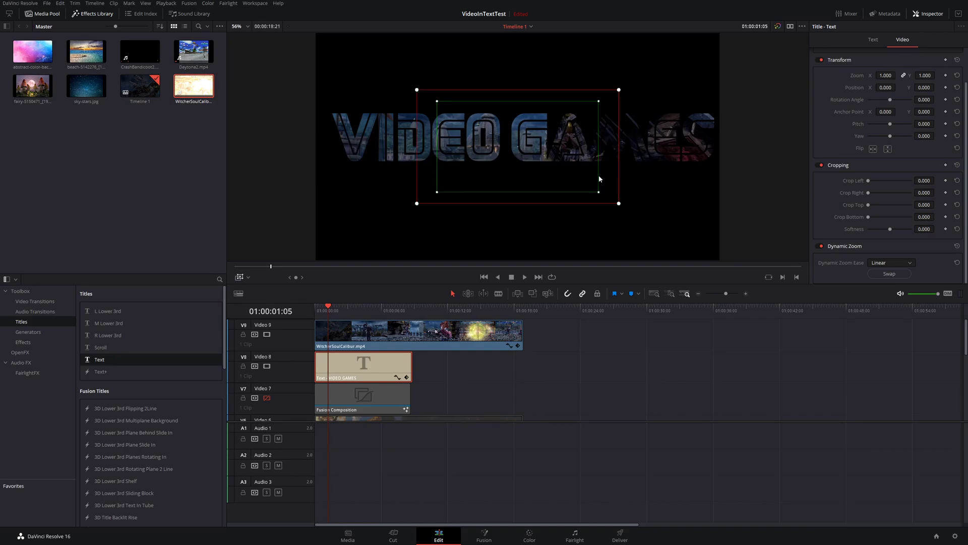
left_click_drag(622, 179, 936, 171)
left_click_drag(328, 307, 313, 309)
key("space")
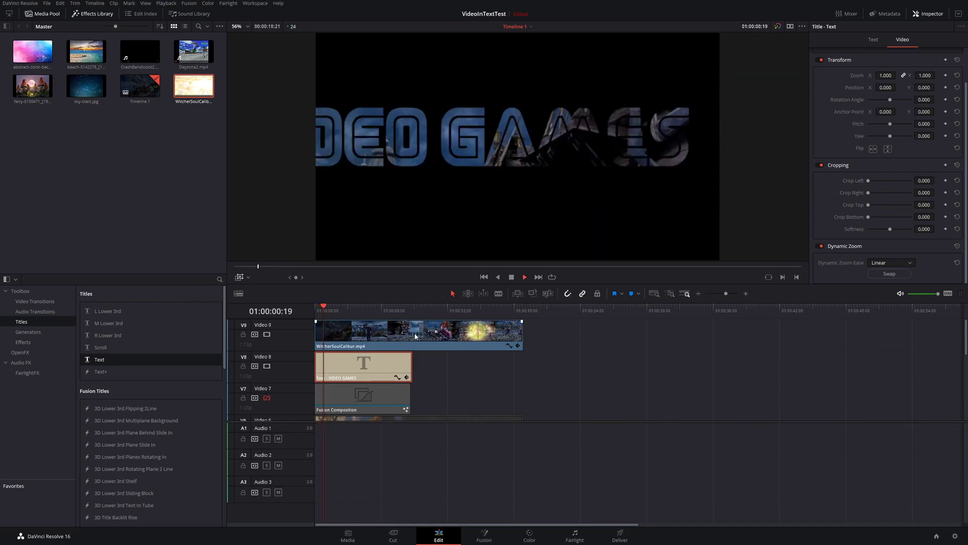
key("space")
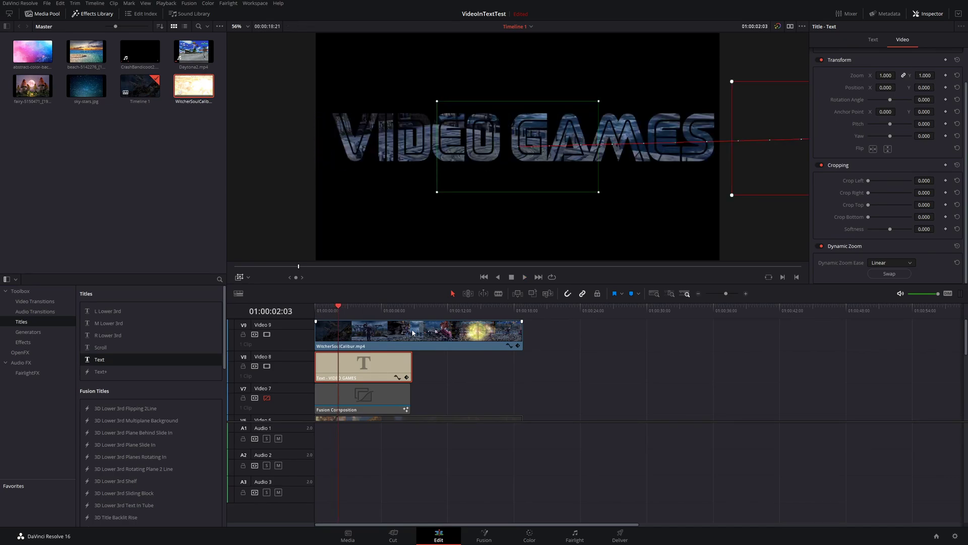
- Disable Dynamic Zoom for the title and hide the on-screen overlay
left_click(822, 247)
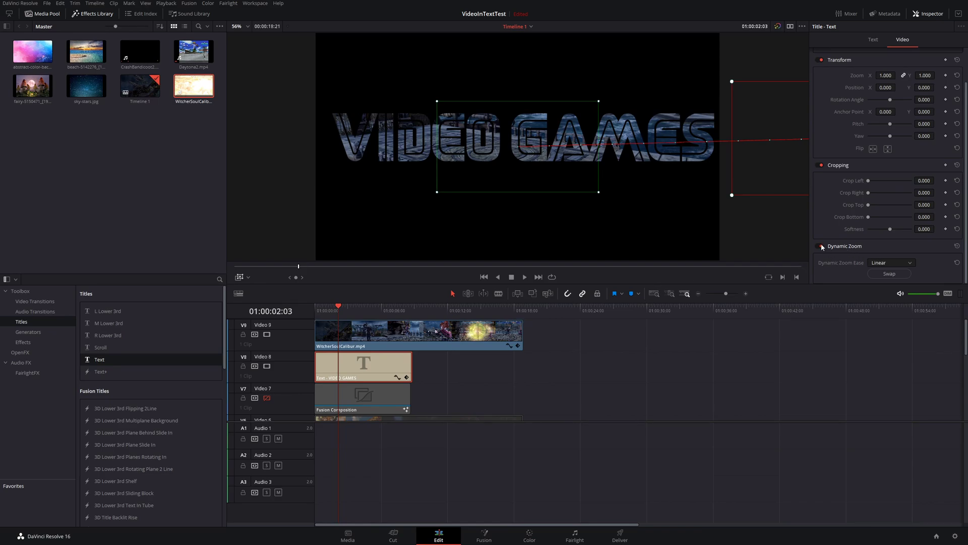
left_click(248, 276)
left_click(250, 298)
left_click(238, 277)
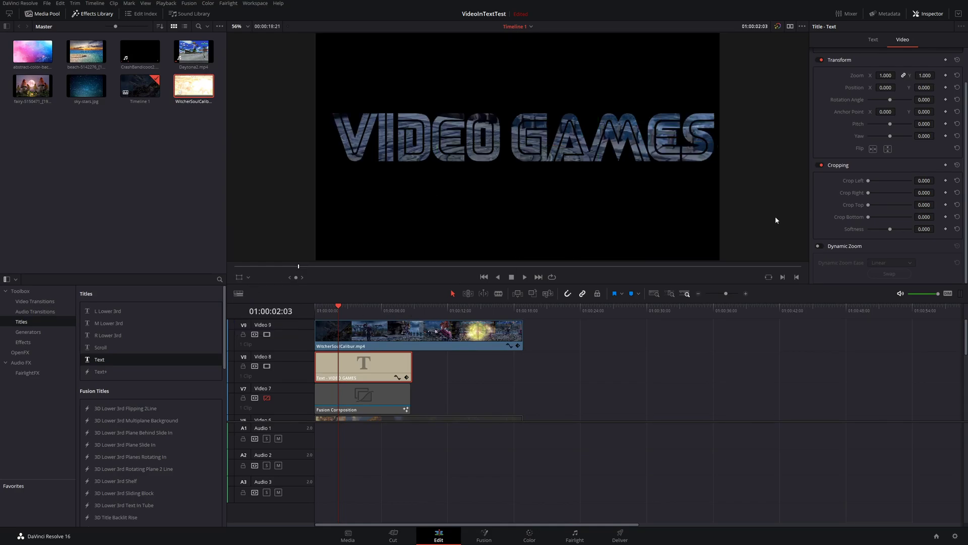
- Add Transform keyframes to the title at 01:00:01:15 and show its keyframe track on the timeline
left_click(877, 40)
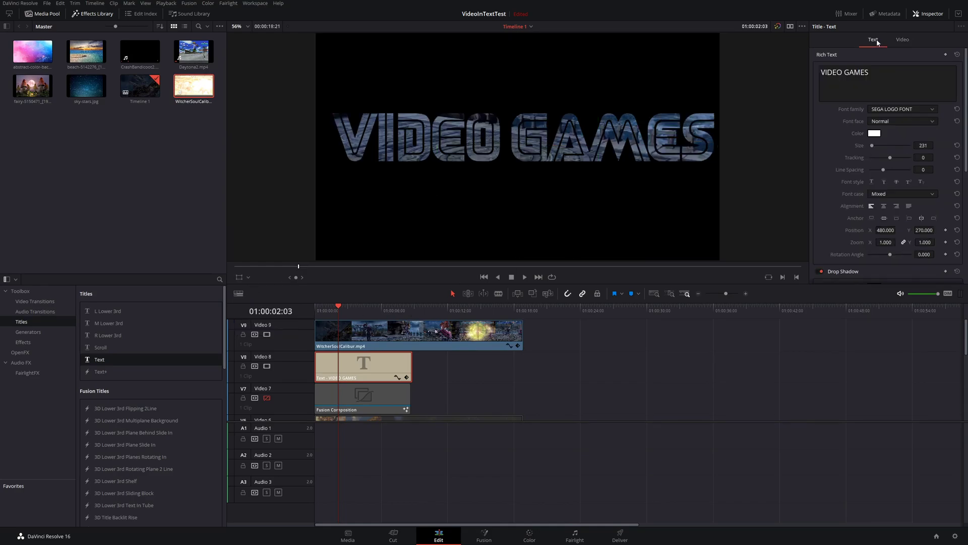
left_click(902, 40)
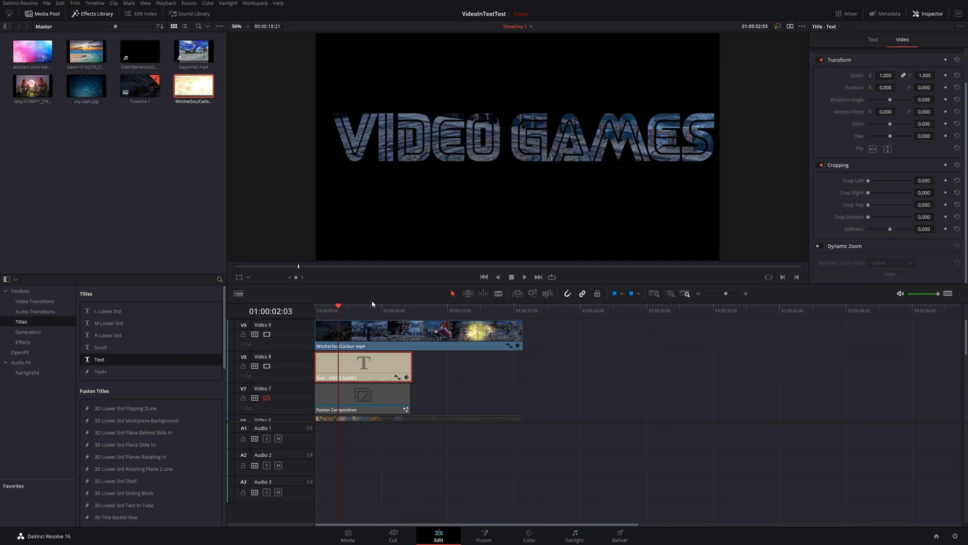
left_click_drag(338, 308, 333, 309)
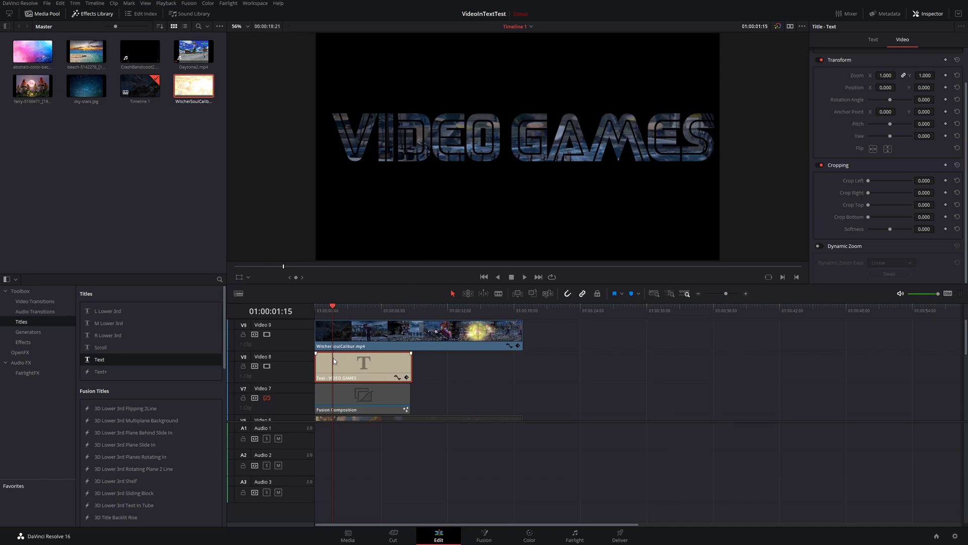
scroll(898, 175, "up", 2)
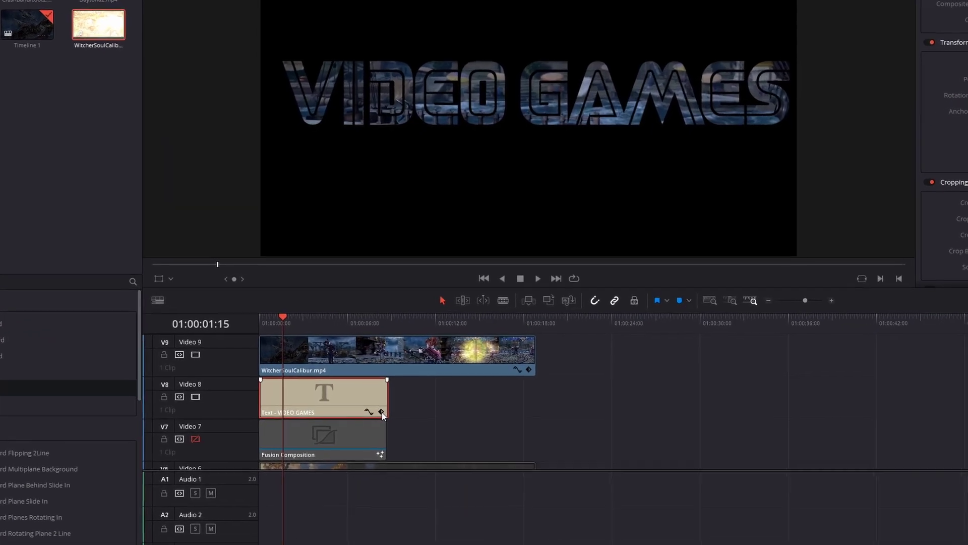
left_click(362, 437)
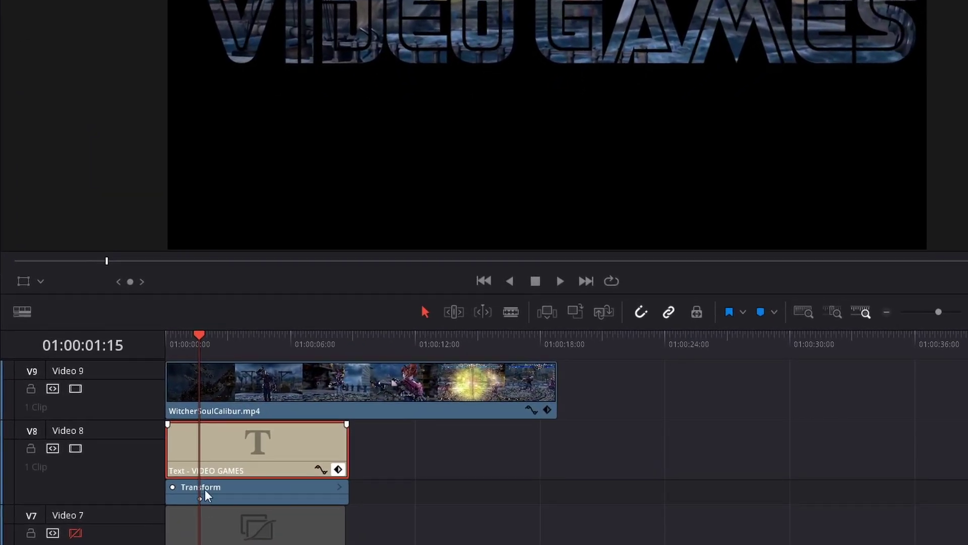
- Keyframe the title's zoom at 0 at 01:00:00:00 and play back the zoom-in animation
left_click_drag(200, 335, 172, 334)
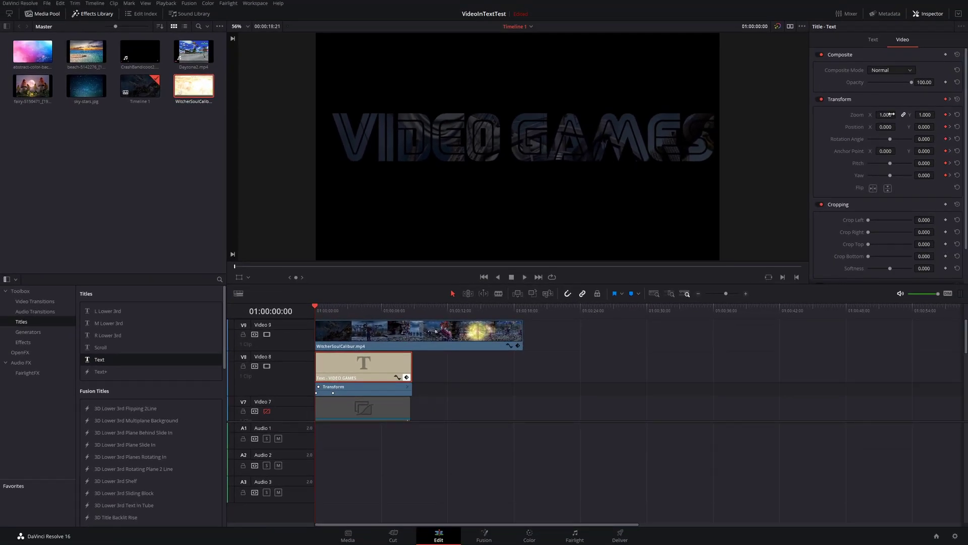
left_click_drag(891, 114, 900, 114)
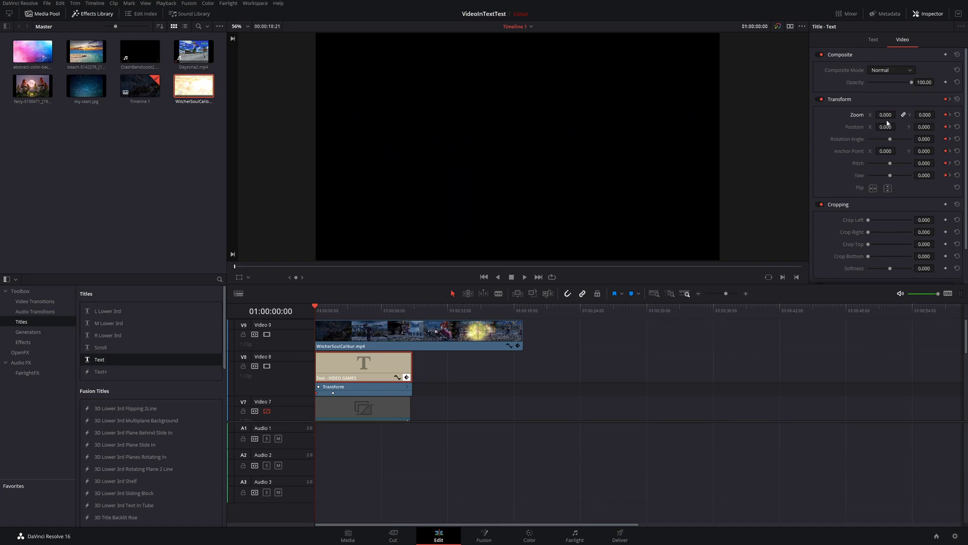
key("space")
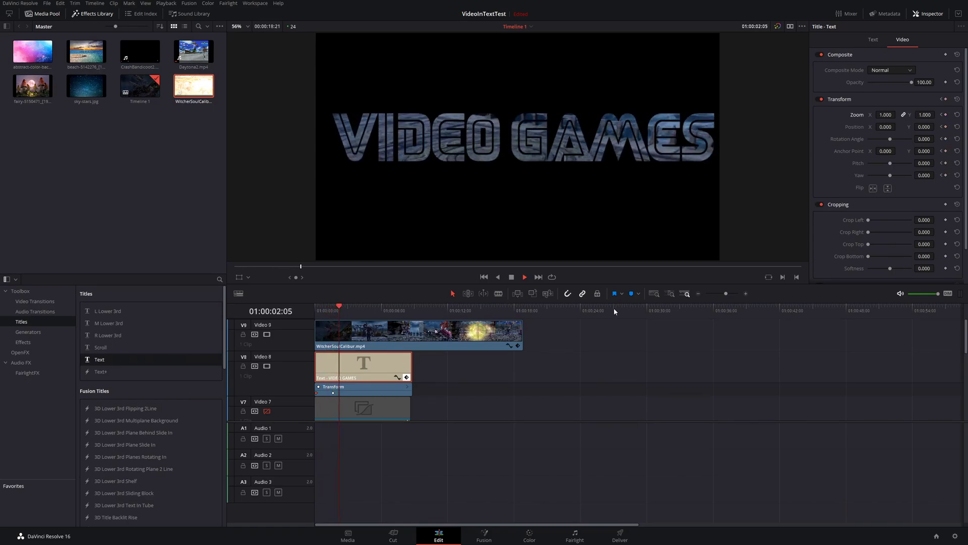
key("space")
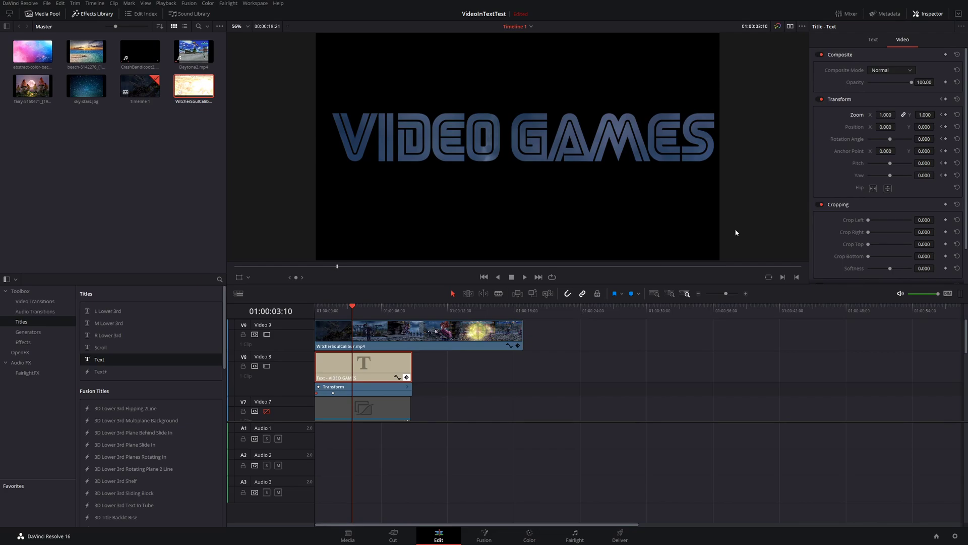
- Keyframe the title's Y position at -401 at 01:00:03:10 and at 162 at 01:00:05:05
left_click(945, 99)
left_click_drag(922, 127, 857, 127)
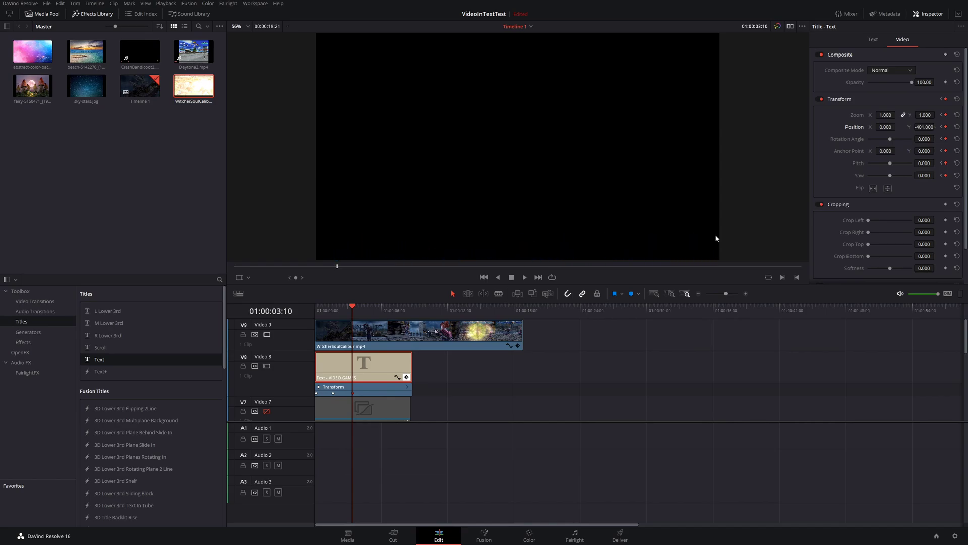
left_click(373, 309)
left_click(945, 98)
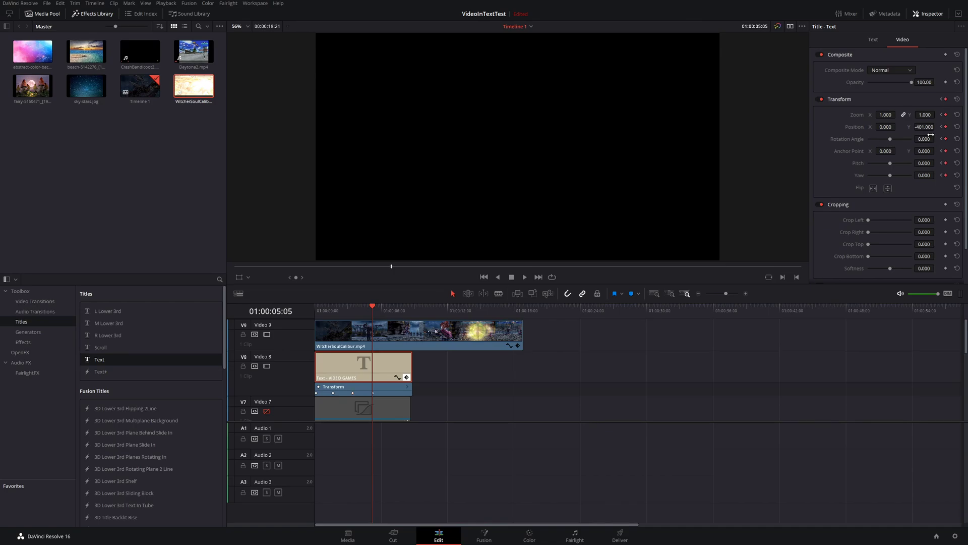
left_click_drag(924, 127, 936, 127)
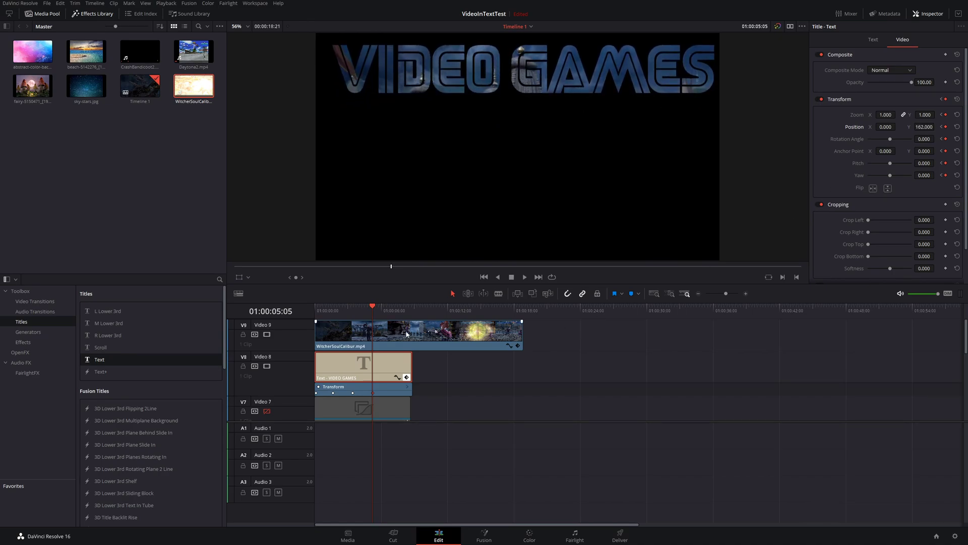
- Keyframe the title's X position at 01:00:07:09 so it moves off to the right, and play back the animation from the start
left_click_drag(388, 311, 397, 310)
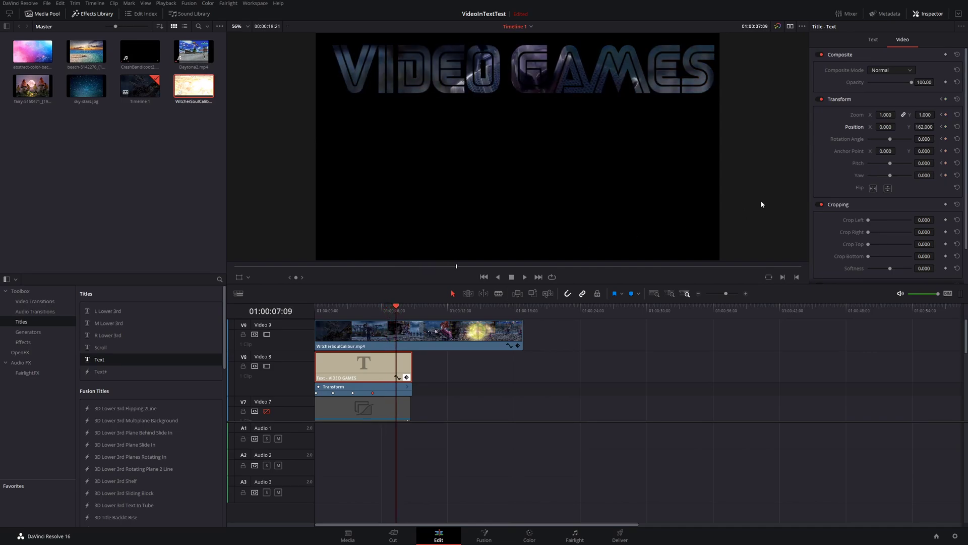
left_click(945, 100)
left_click_drag(885, 127, 904, 127)
left_click(316, 308)
key("space")
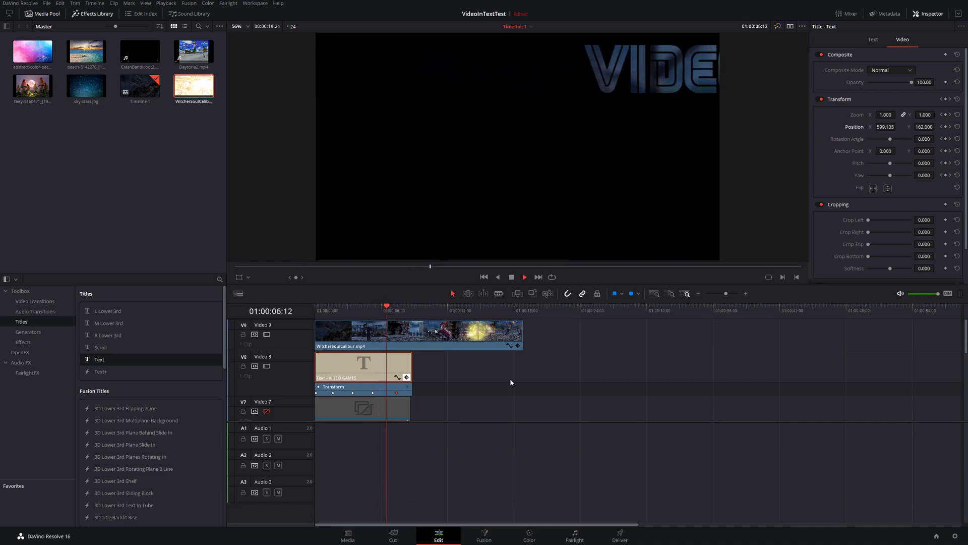
key("space")
mouse_move(334, 309)
left_mouse_down()
mouse_move(321, 308)
mouse_move(331, 308)
left_mouse_up()
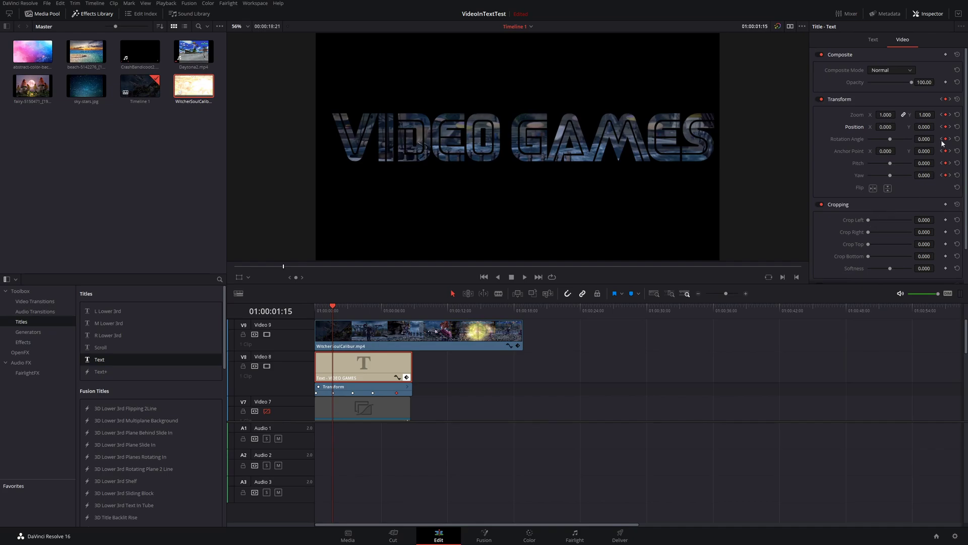
scroll(917, 157, "down", 2)
scroll(907, 181, "up", 2)
scroll(903, 175, "down", 2)
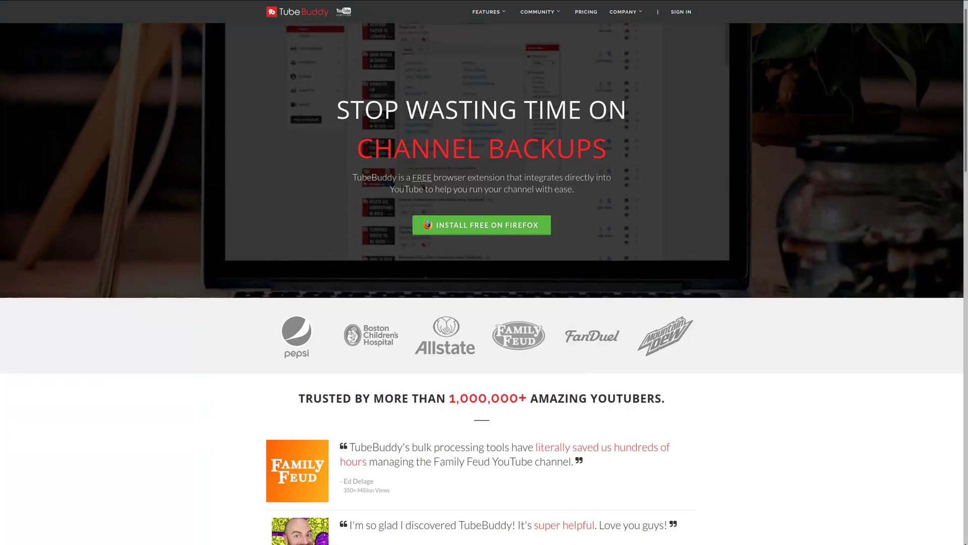
scroll(484, 282, "down", 2)
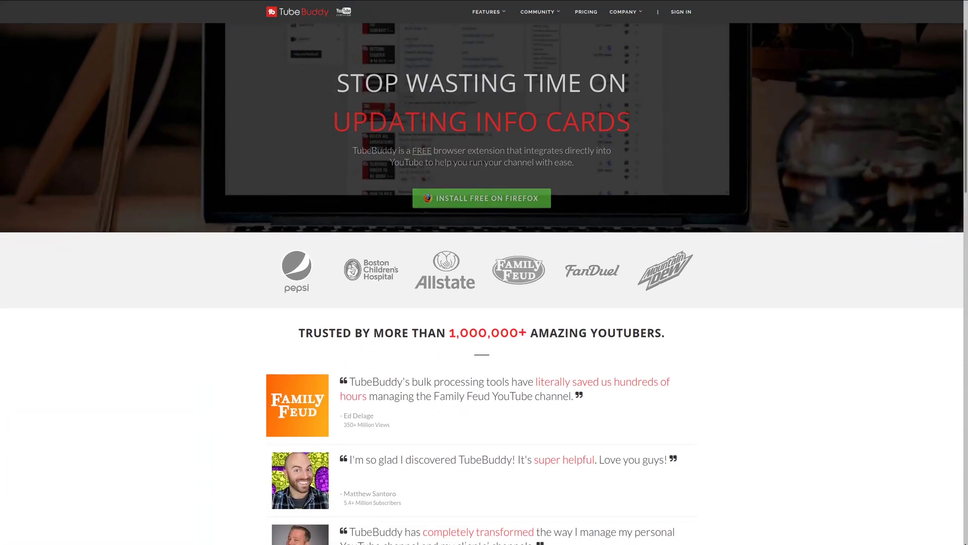
scroll(484, 282, "down", 3)
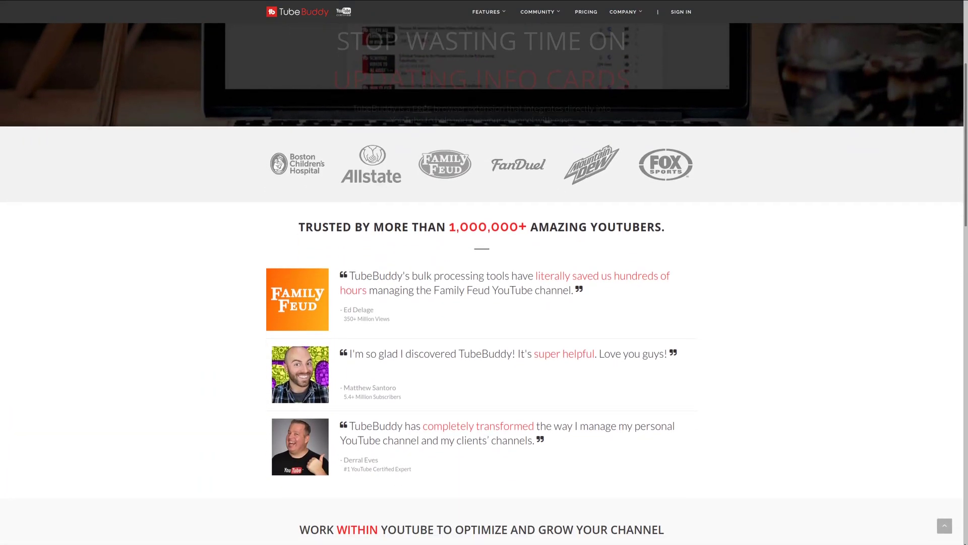
scroll(484, 282, "down", 2)
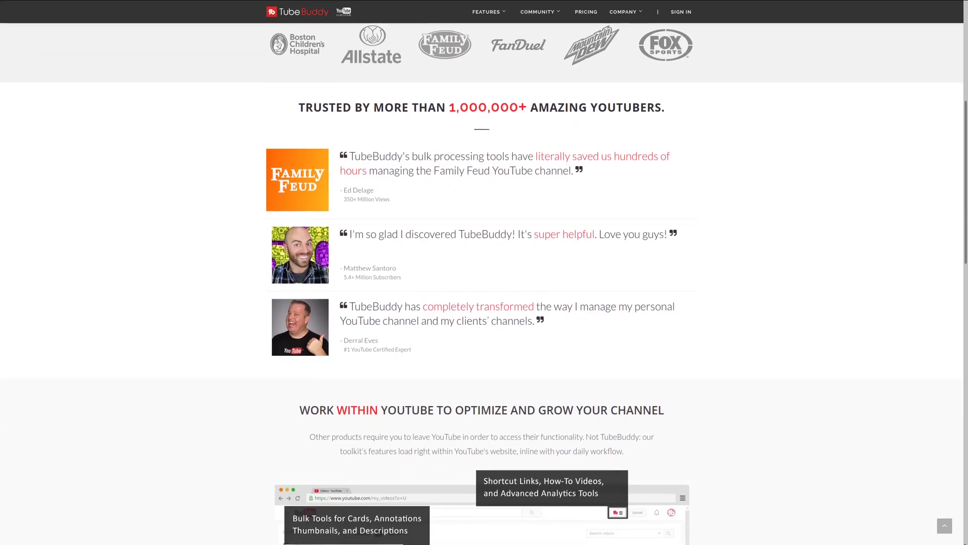
scroll(484, 282, "down", 3)
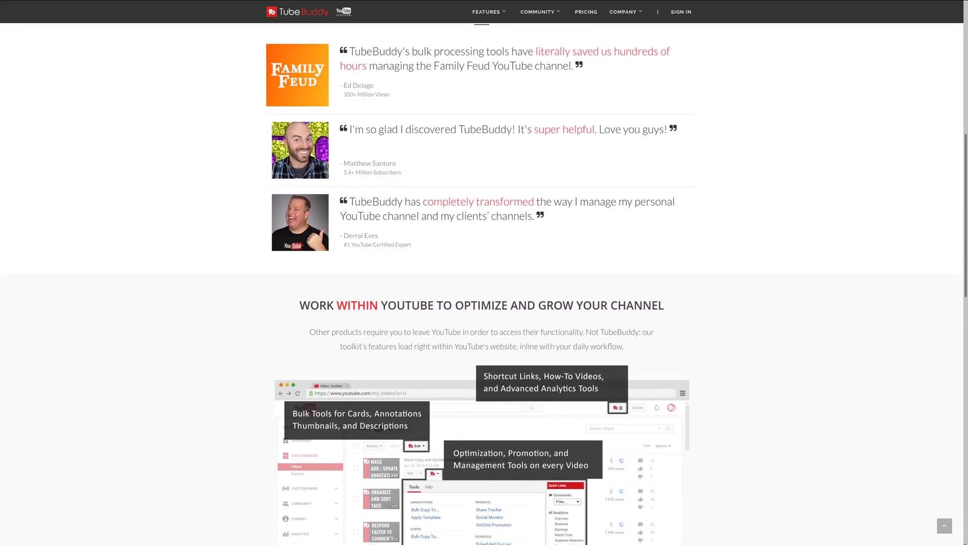
scroll(484, 283, "down", 2)
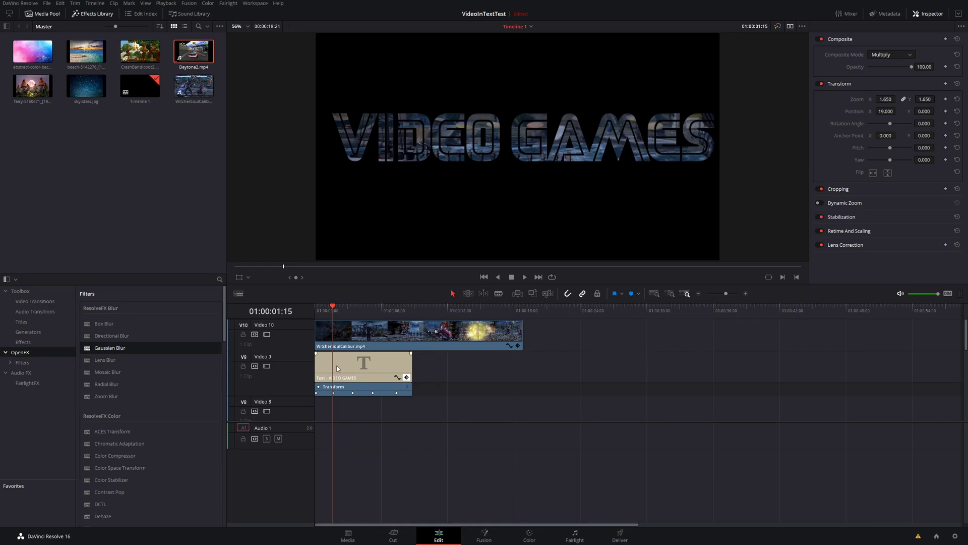
- Disable the Video 10 and Video 9 tracks and add two new video tracks above them
left_click(267, 335)
left_click(266, 367)
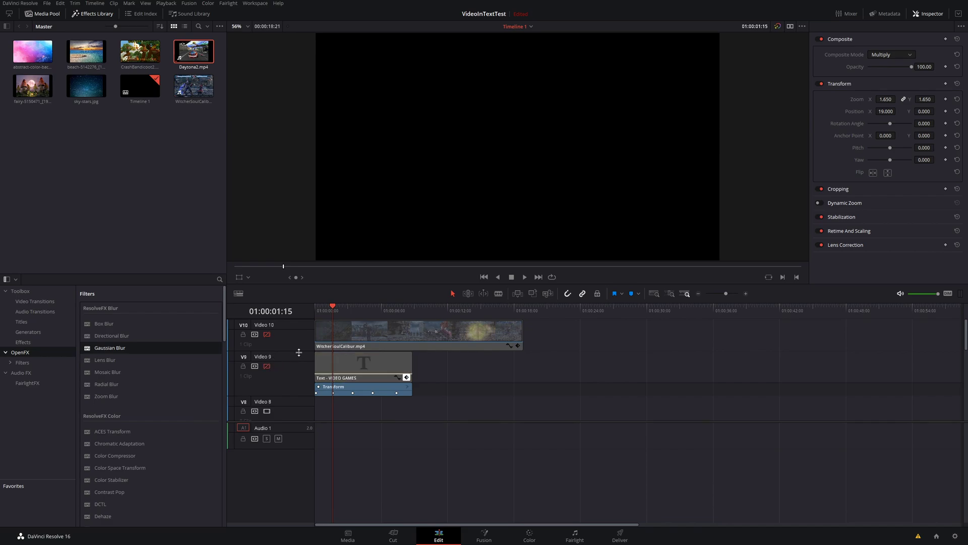
right_click(299, 330)
left_click(316, 336)
right_click(299, 334)
left_click(315, 340)
- Place CrashBandicoot2.mp4 on Video 12, cut away its opening up to 01:00:01:15, and align the remaining clip with the timeline start
double_click(140, 52)
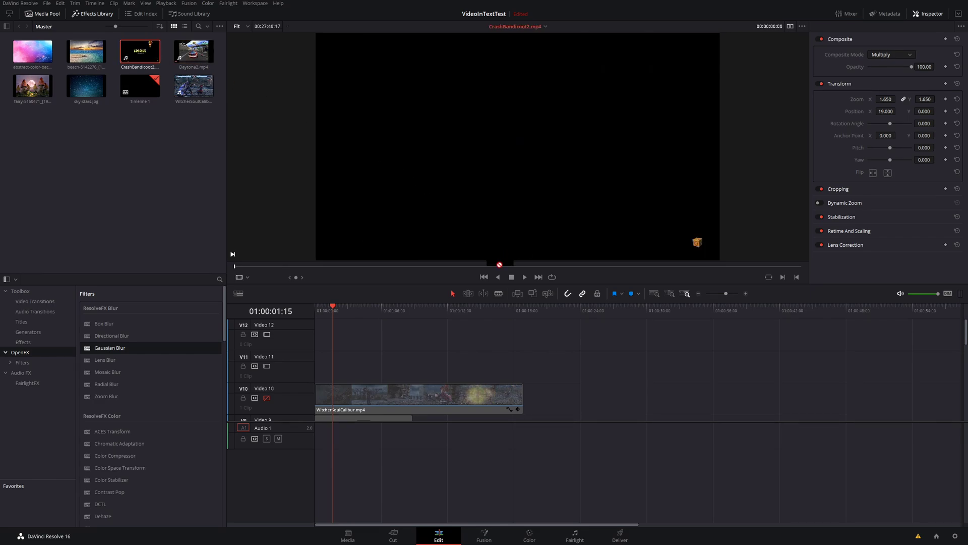
left_click_drag(504, 259, 372, 337)
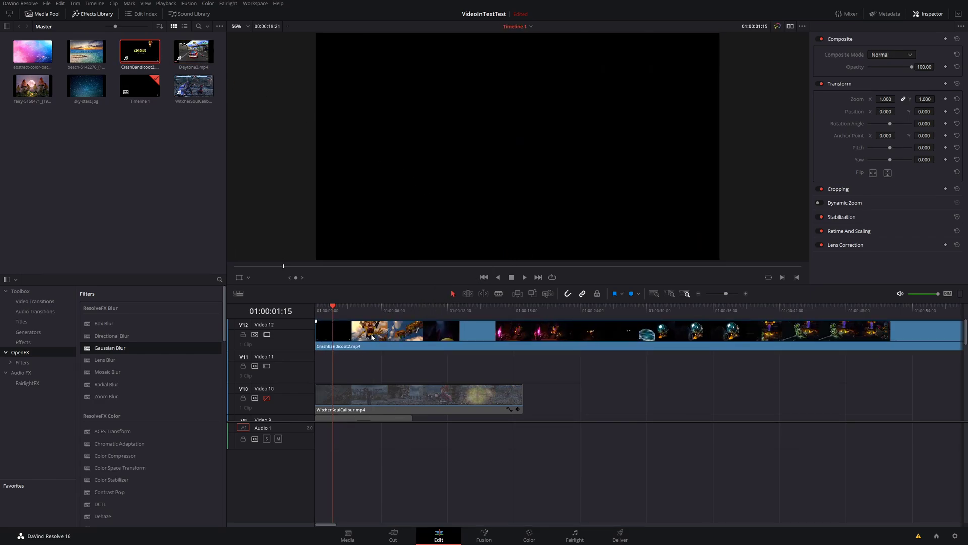
key("b")
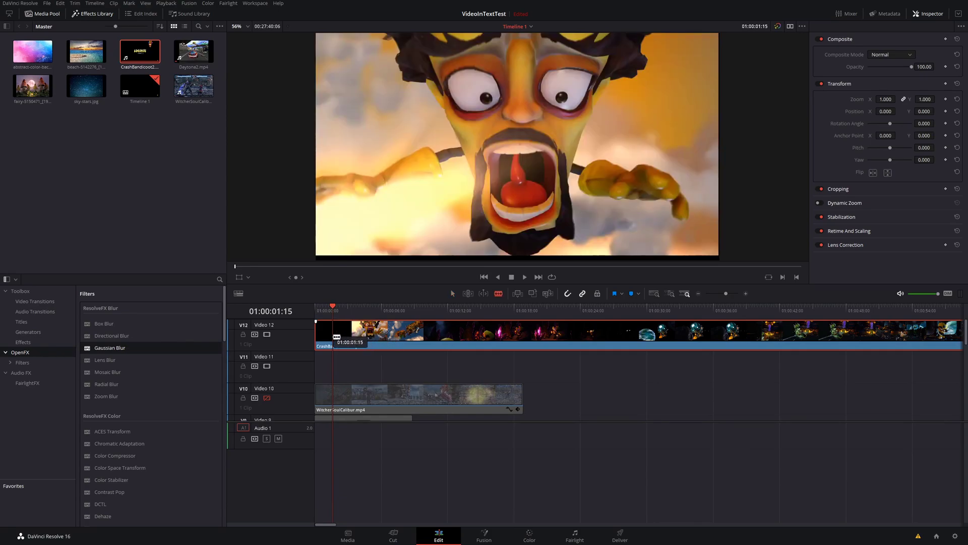
left_click(334, 336)
key("a")
left_click(325, 335)
key("BackSpace")
left_click_drag(419, 334, 398, 334)
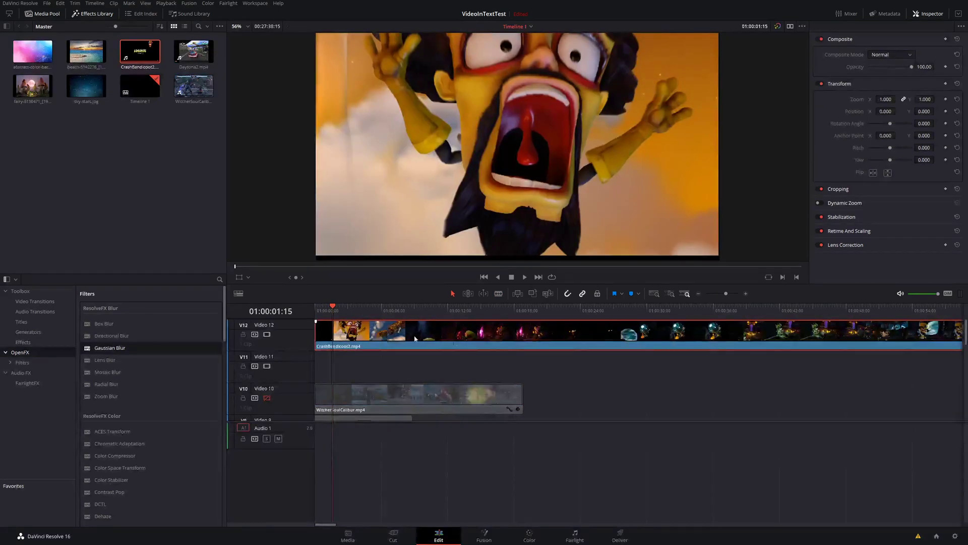
- Split the CrashBandicoot2 clip where the WitcherSoulCalibur clip on Video 10 ends and delete the excess
key("b")
left_click(524, 323)
key("a")
left_click(574, 337)
key("Delete")
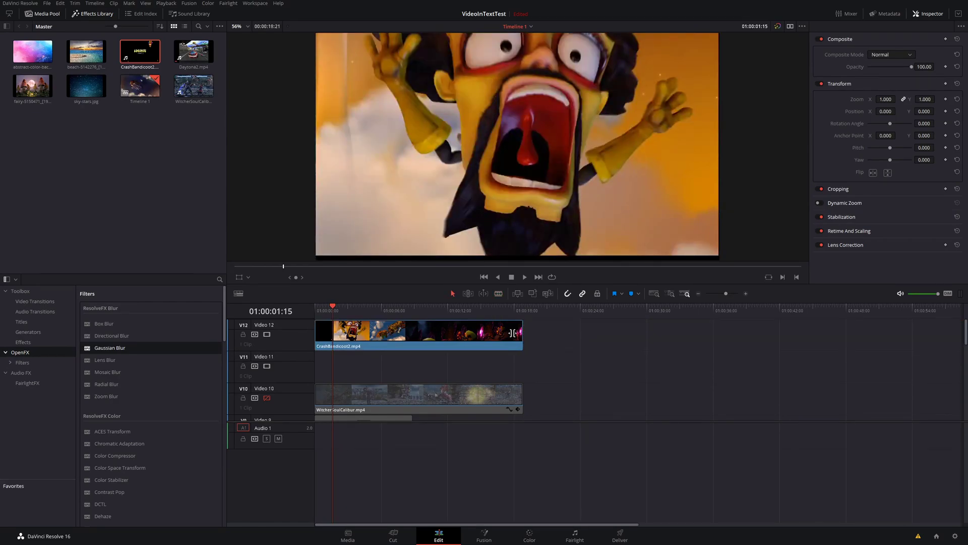
- Open the CrashBandicoot2 clip in Fusion and rename its MediaIn1 node as Video
left_click(362, 333)
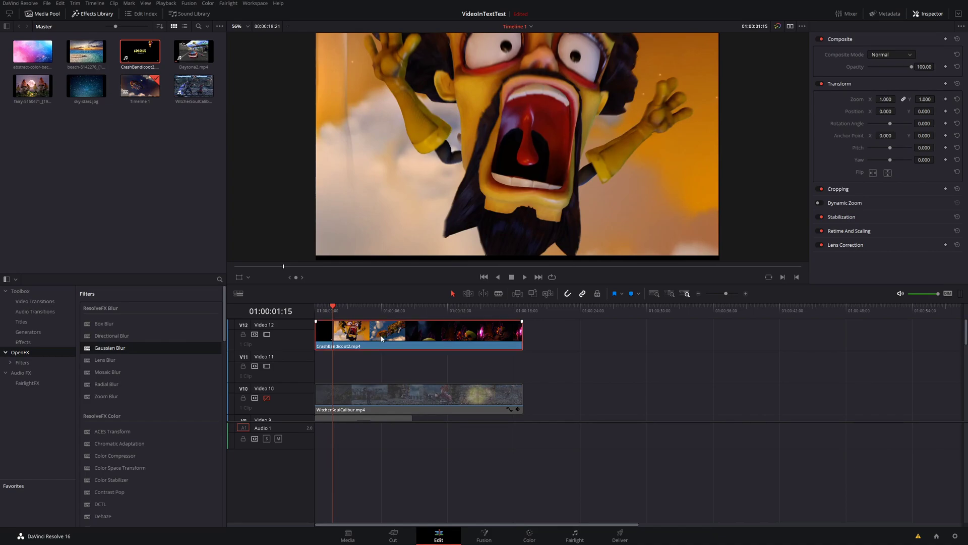
left_click(484, 534)
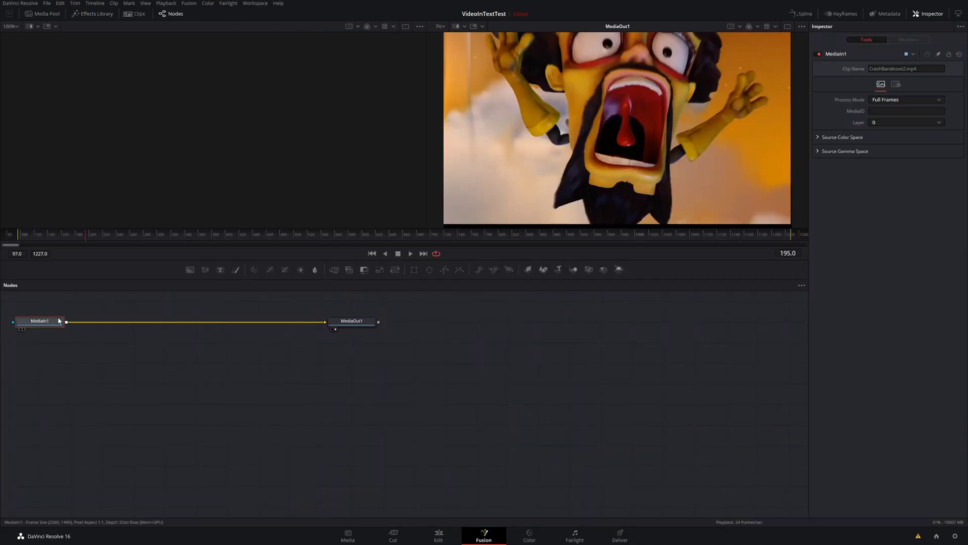
left_click(370, 321)
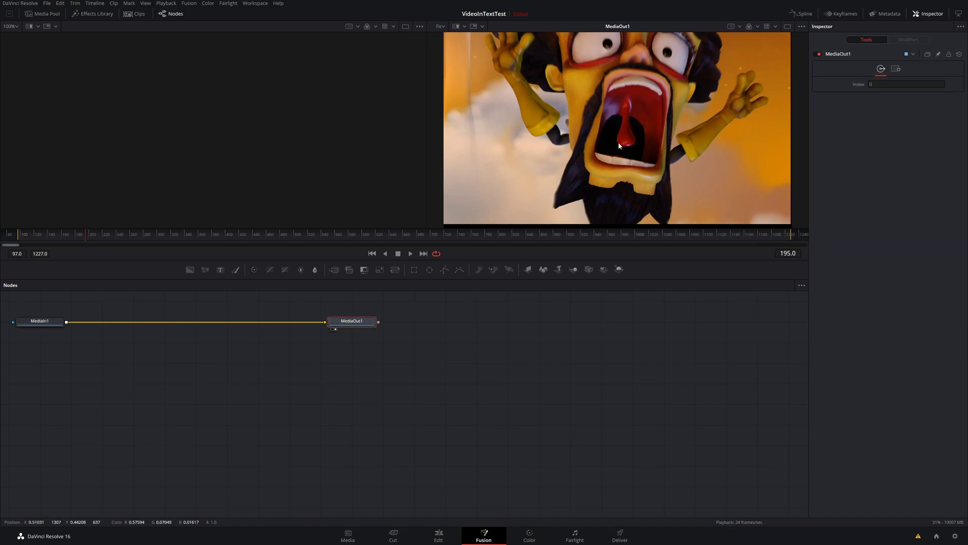
left_click(43, 323)
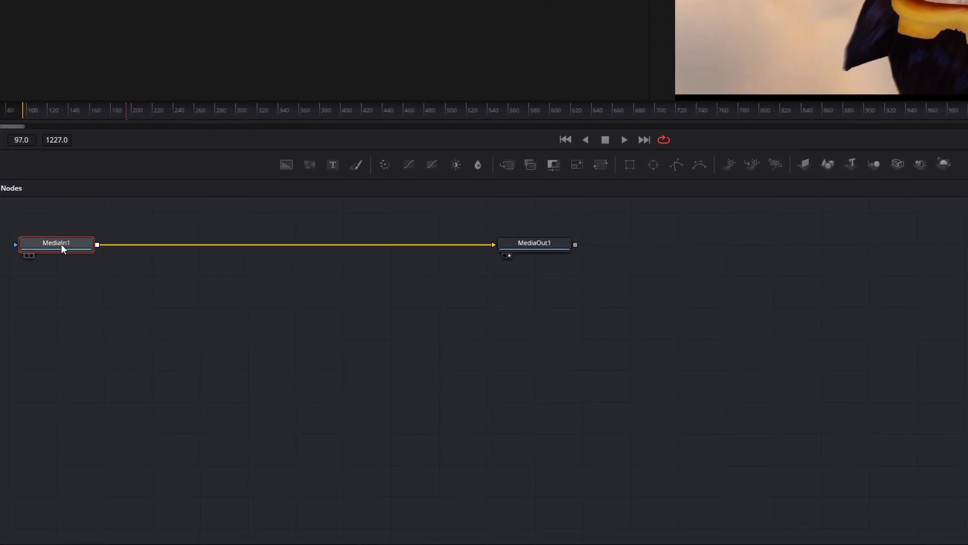
right_click(62, 244)
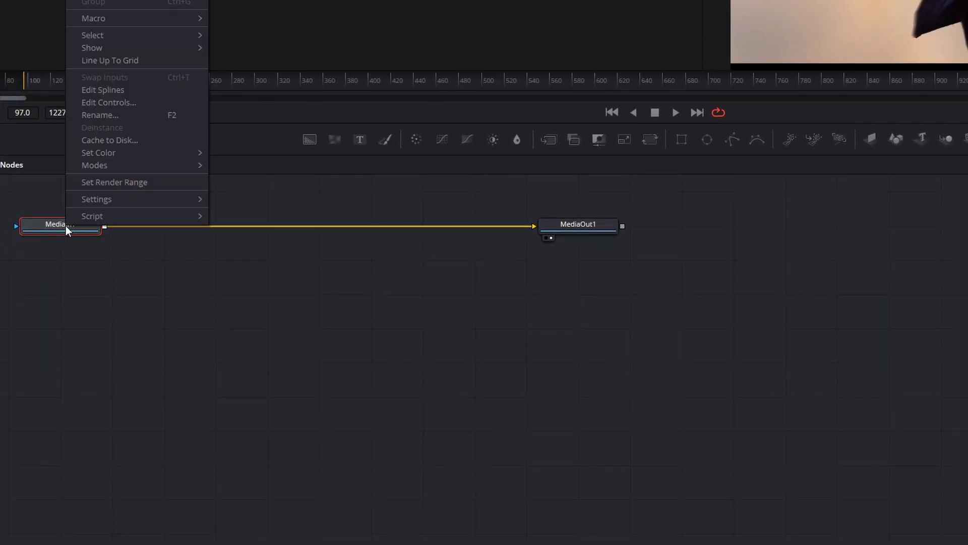
left_click(111, 115)
type("Video")
left_click(878, 171)
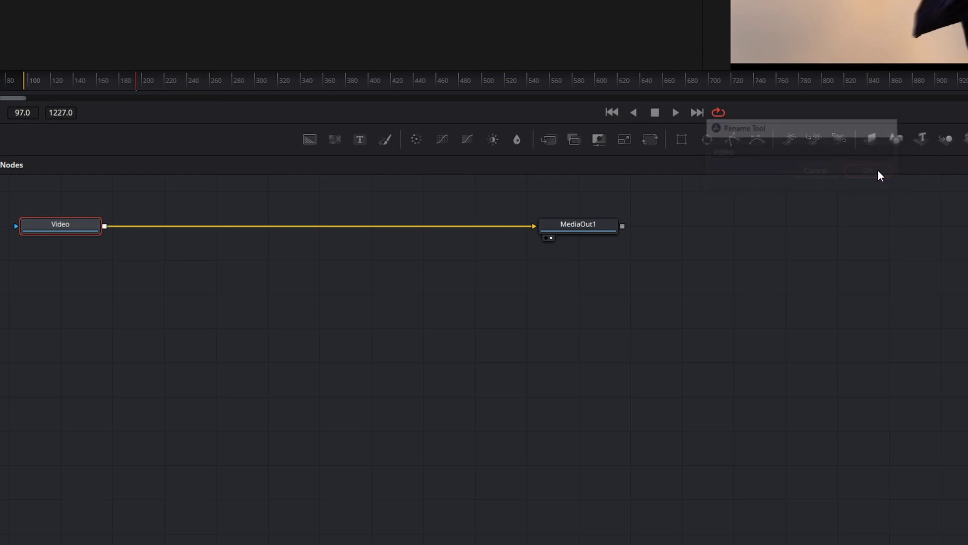
- Disconnect the Video node from MediaOut1 and move it closer to MediaOut1
left_click(171, 226)
key("Delete")
left_click_drag(88, 225, 309, 228)
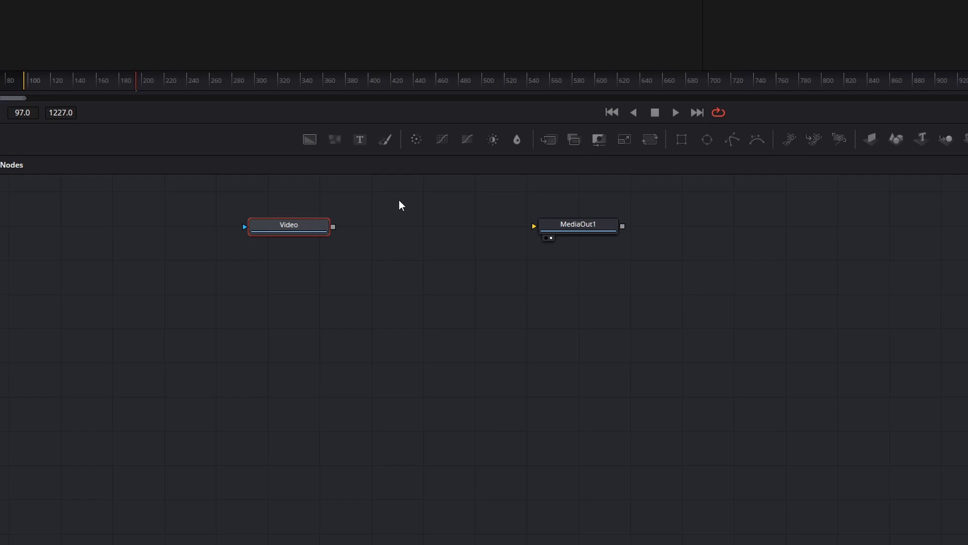
- Add a Text node below Video and a Merge node, and move MediaOut1 away to make room for the Merge node
left_click_drag(359, 141, 284, 328)
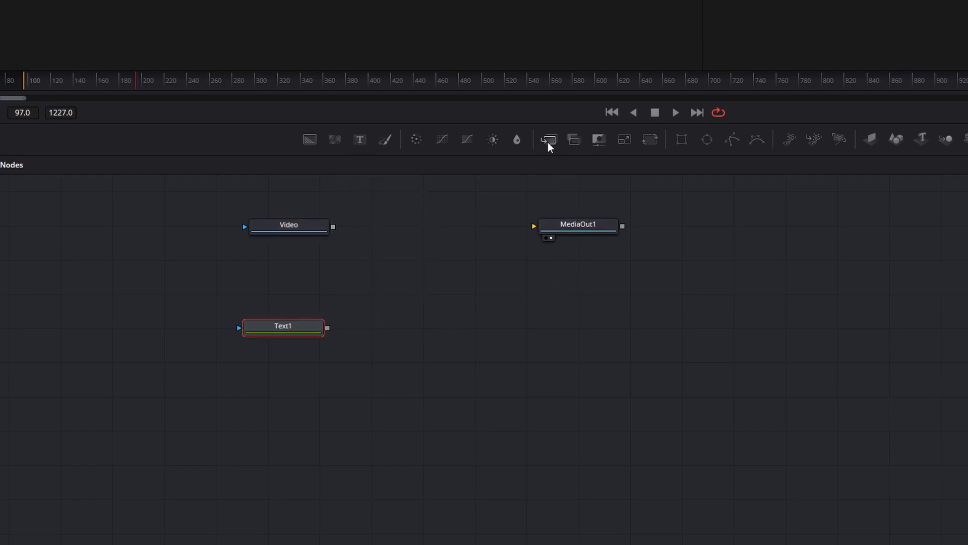
left_click_drag(548, 142, 480, 257)
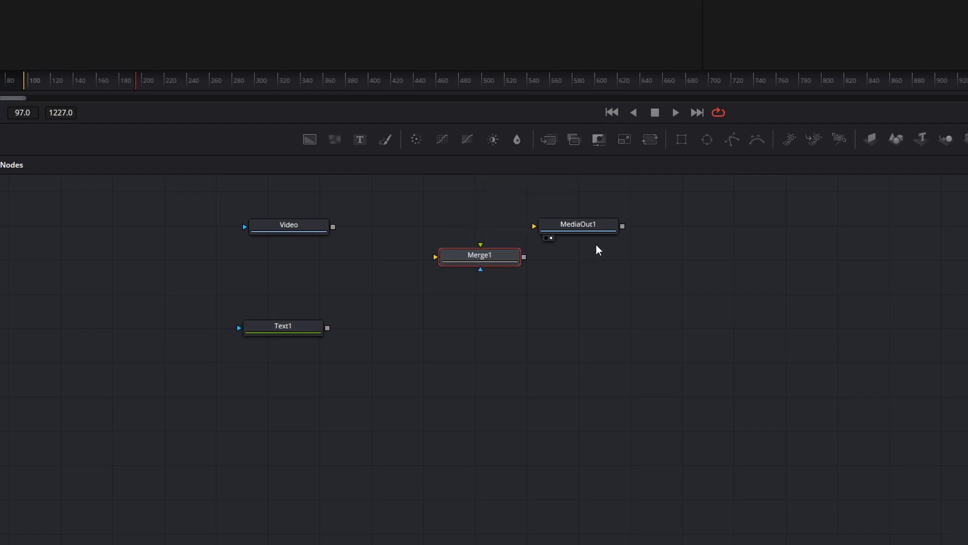
left_click_drag(599, 226, 741, 297)
left_click_drag(496, 261, 495, 281)
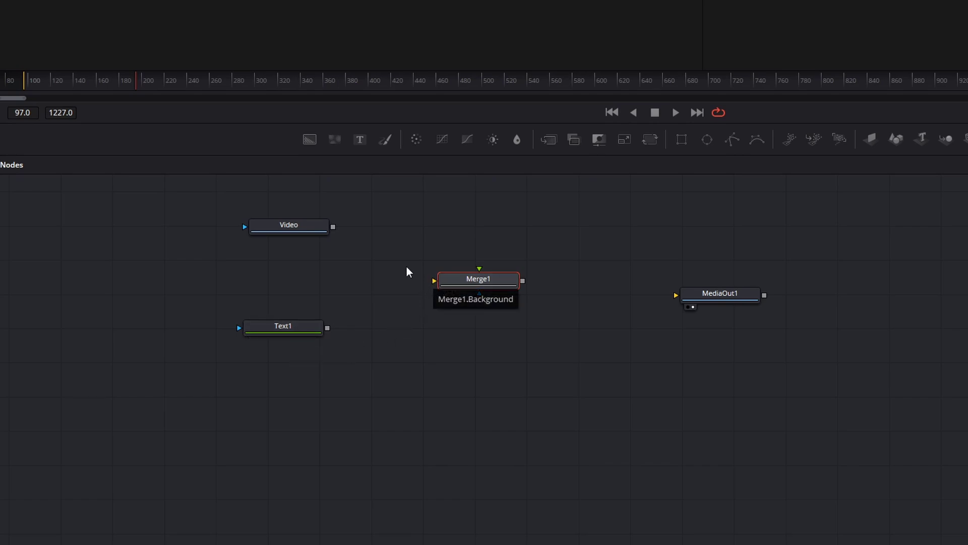
- Connect Text1 to Merge1's background, Video to its foreground, and Merge1's output to MediaOut1
left_click_drag(328, 328, 433, 281)
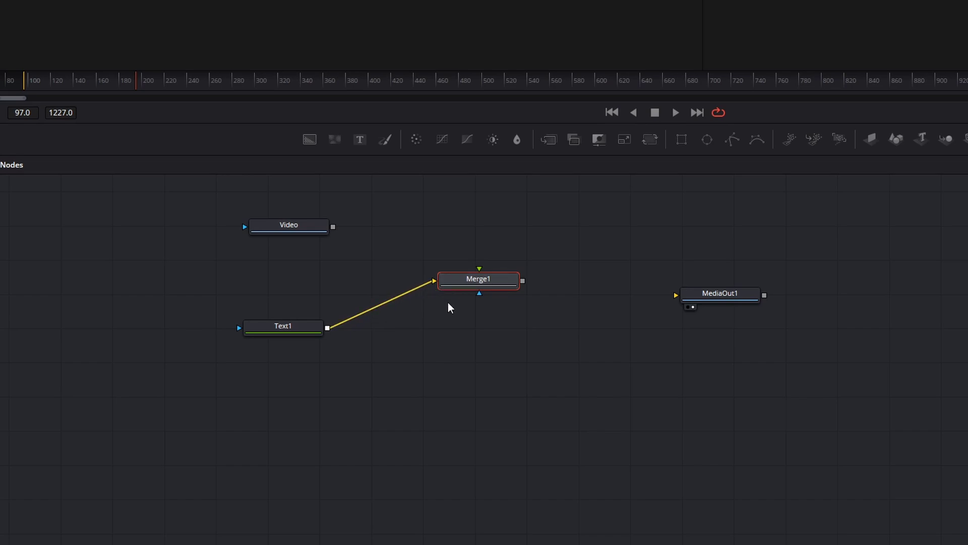
left_click_drag(323, 229, 675, 310)
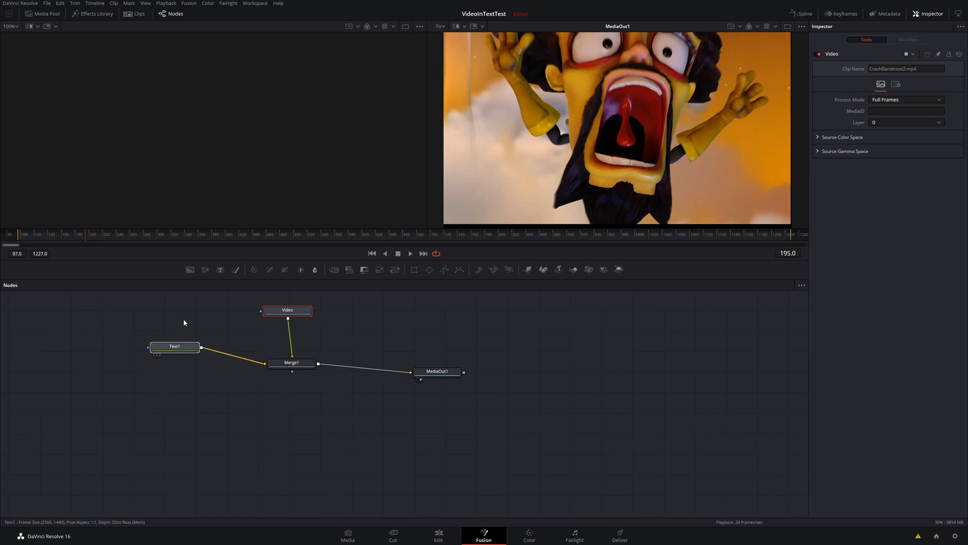
- Show the Text1 node in the first viewer and set its styled text to "RETRO GAMING"
key("1")
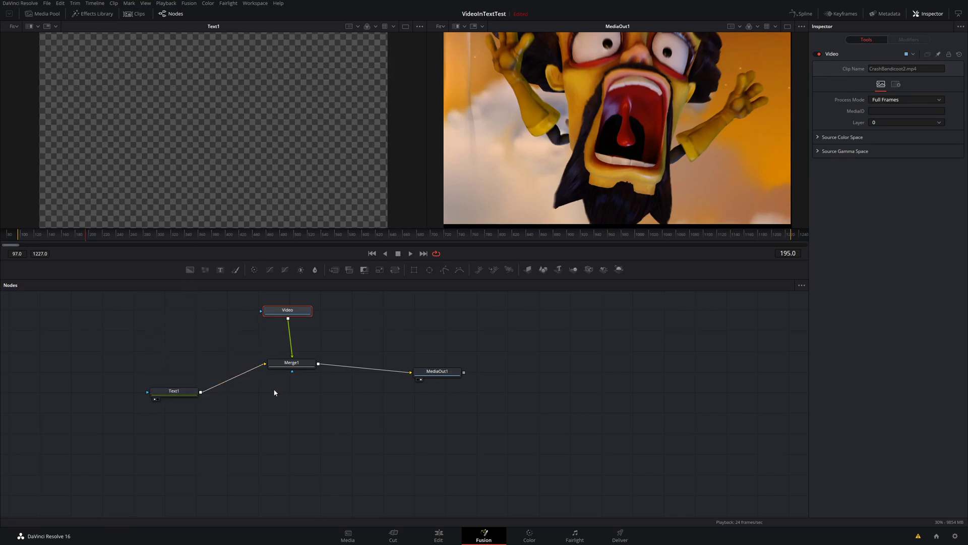
left_click(171, 394)
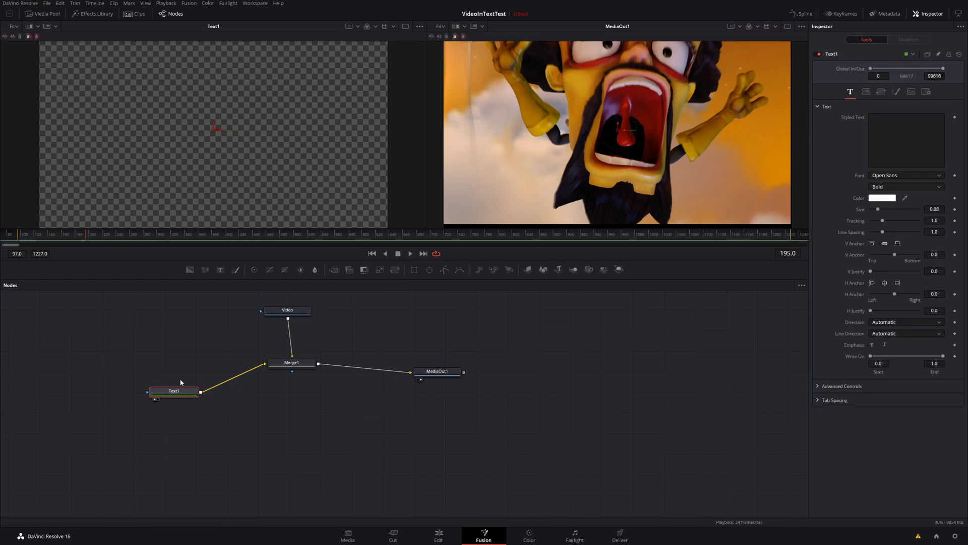
left_click(923, 137)
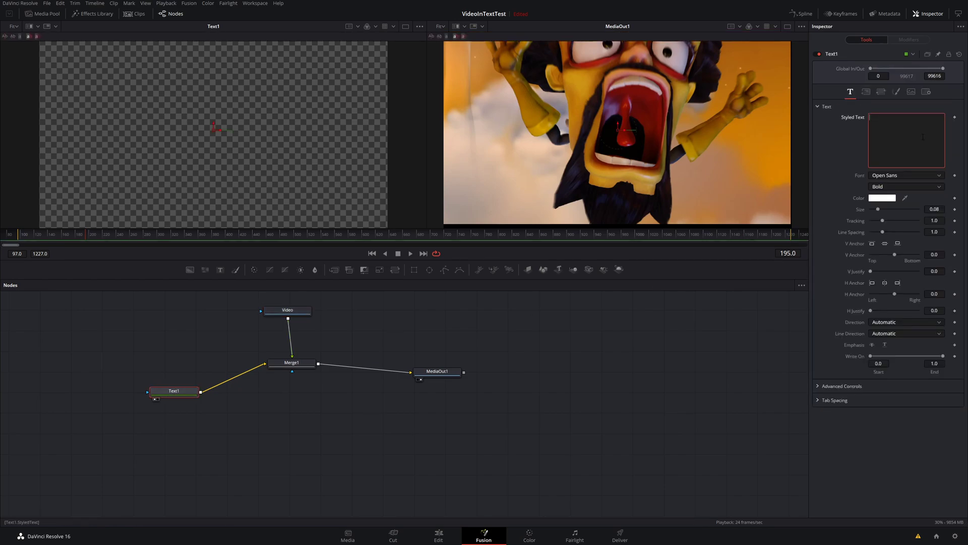
type("RETRO")
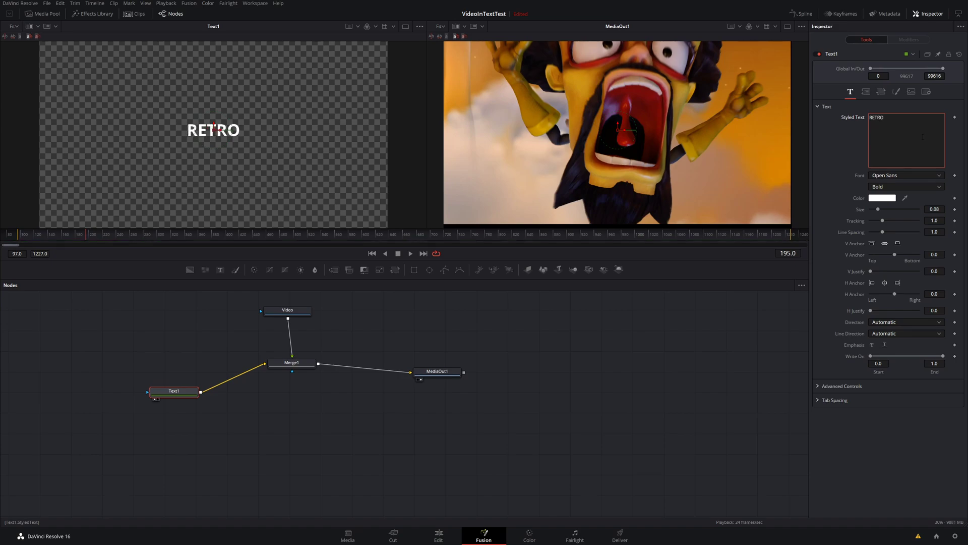
type(" GAMING")
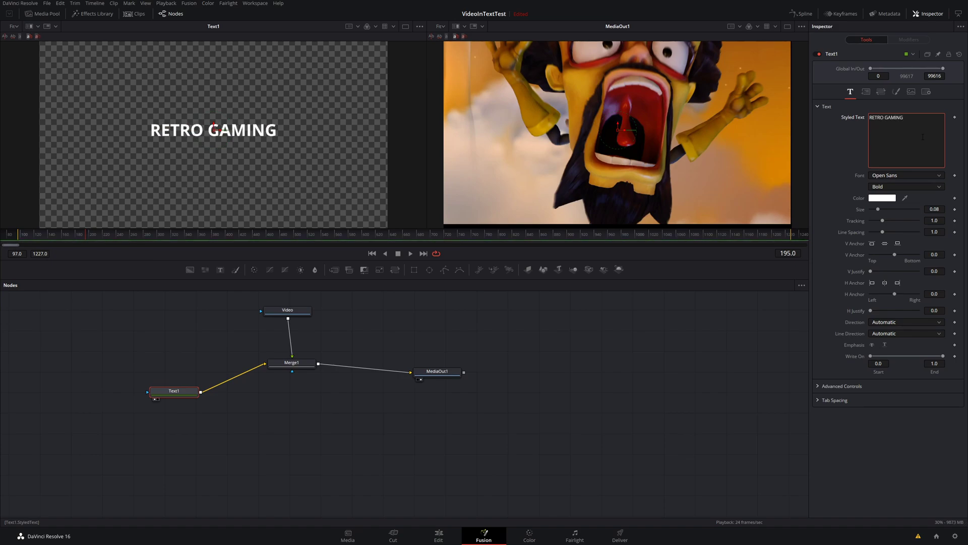
- Set the RETRO GAMING text's font to SEGA LOGO FONT and its size to 0.1378
left_click(915, 175)
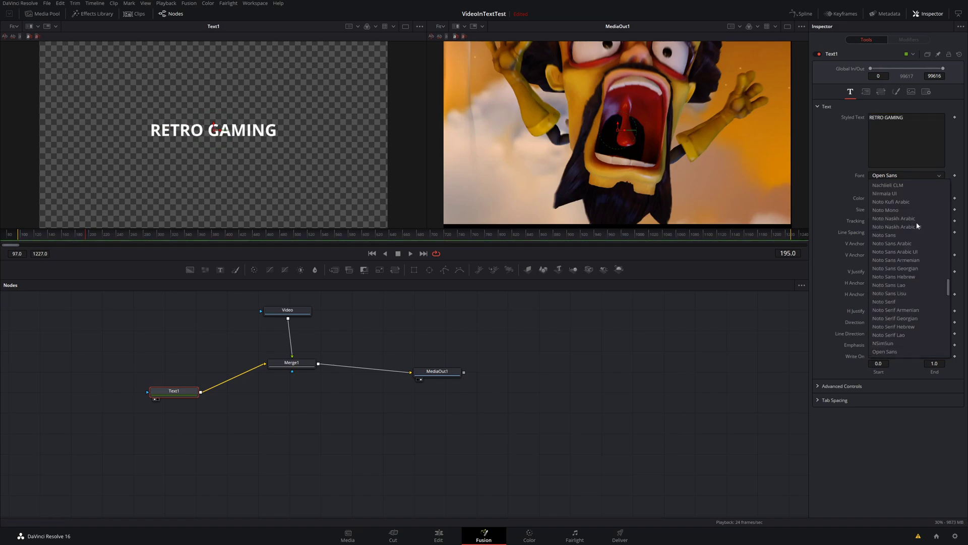
scroll(909, 267, "down", 8)
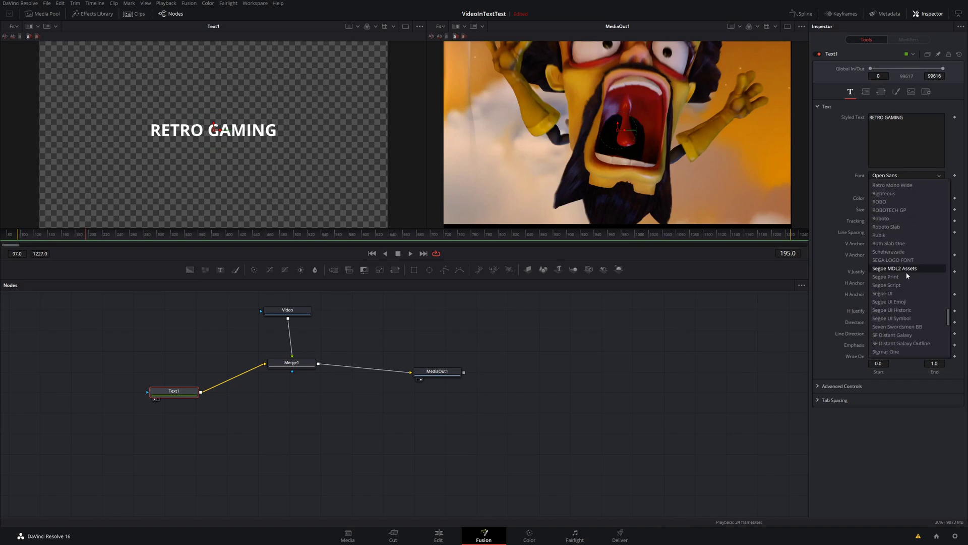
left_click(906, 260)
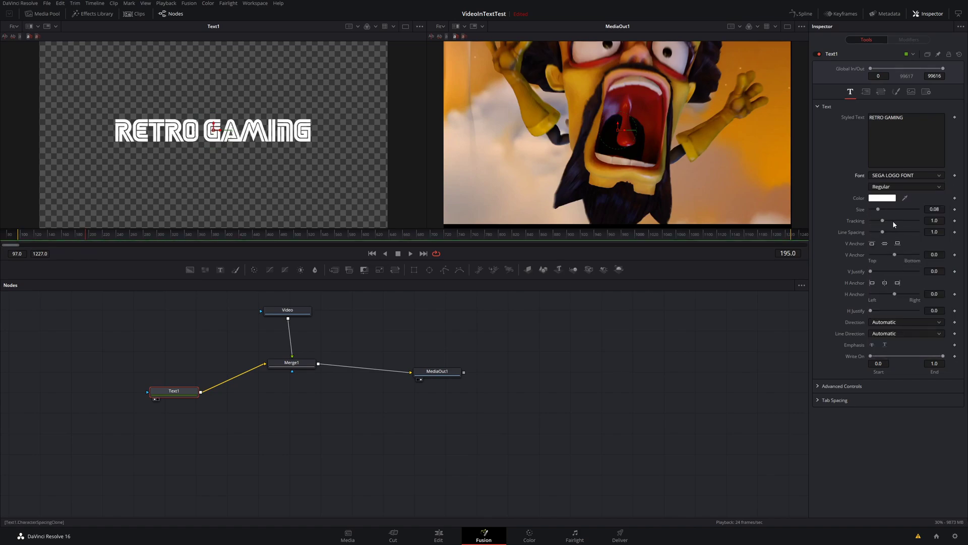
left_click_drag(879, 212, 884, 213)
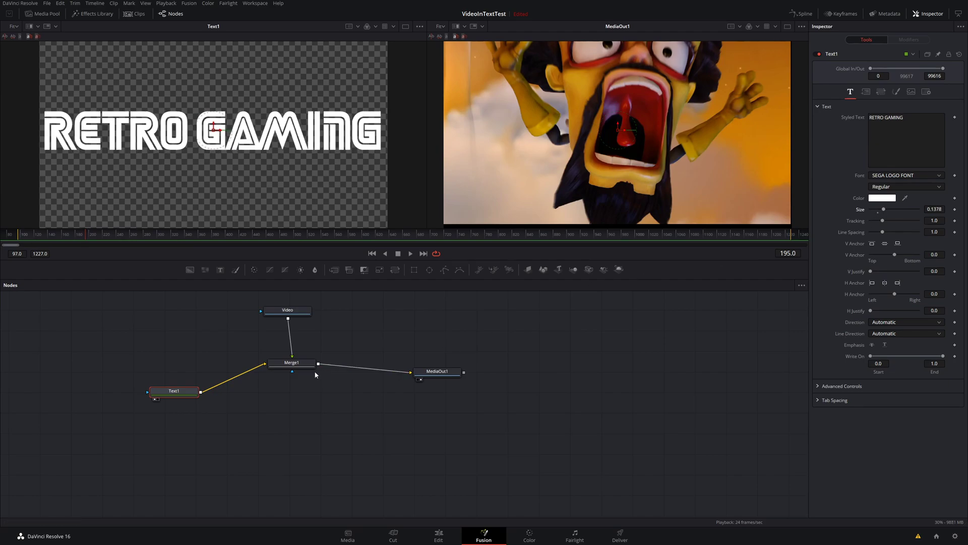
- Set Merge1's operator to In, play back the composition, and return to the Edit page
left_click(292, 368)
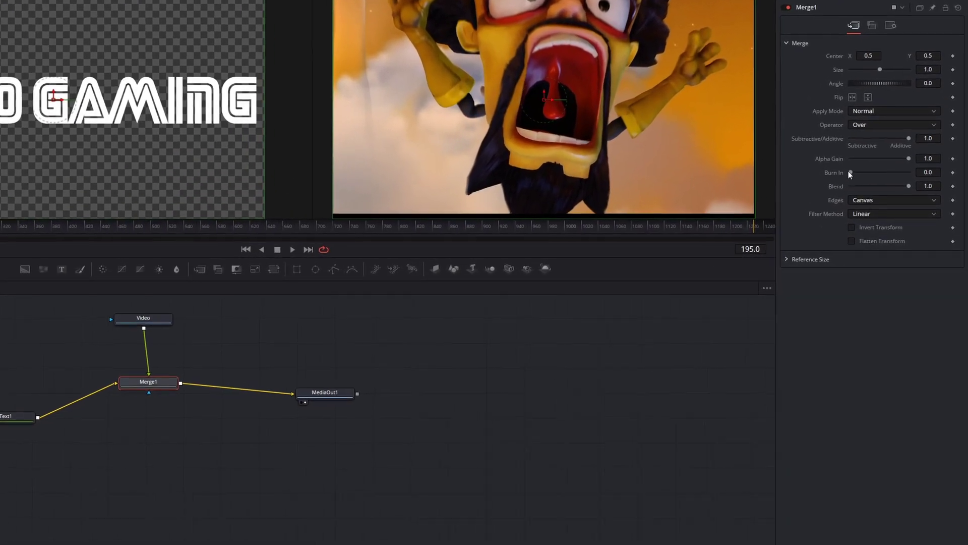
left_click(908, 99)
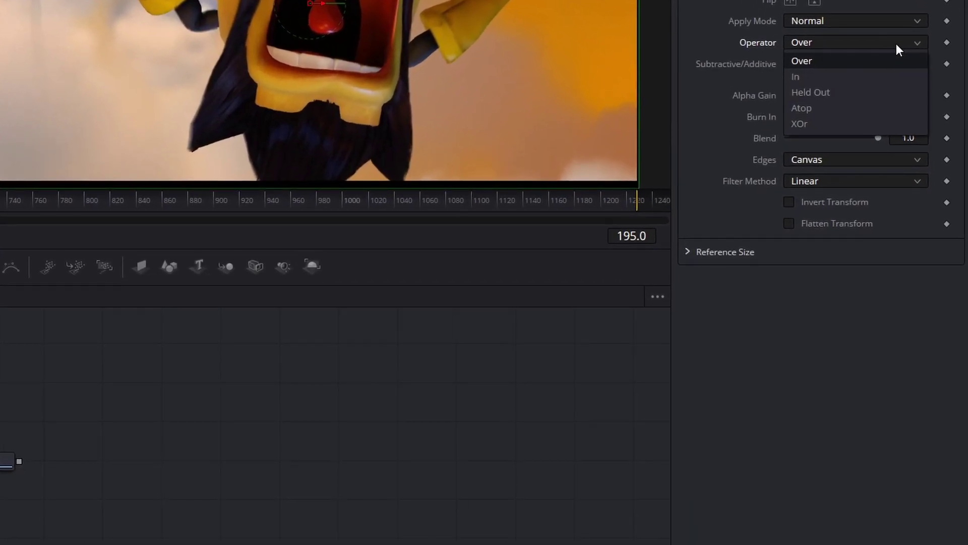
left_click(856, 76)
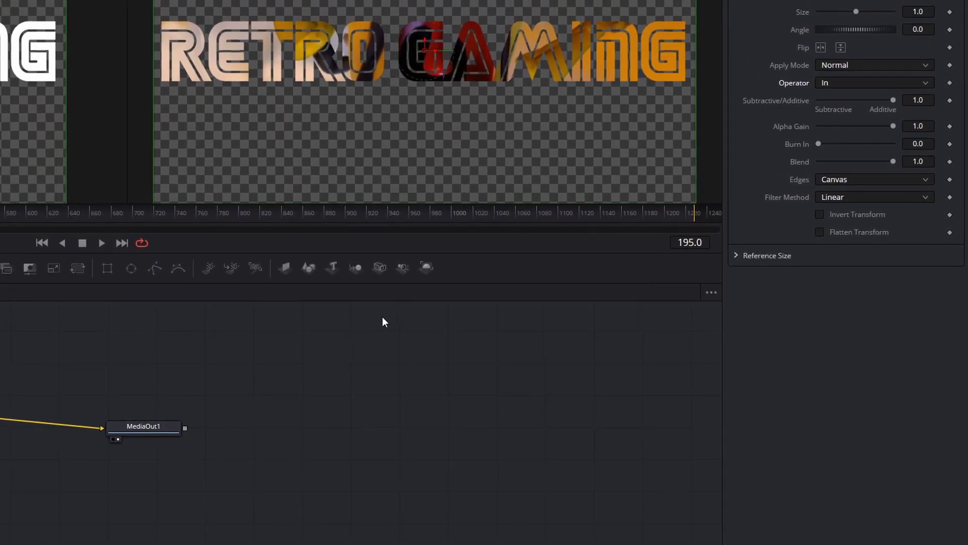
key("space")
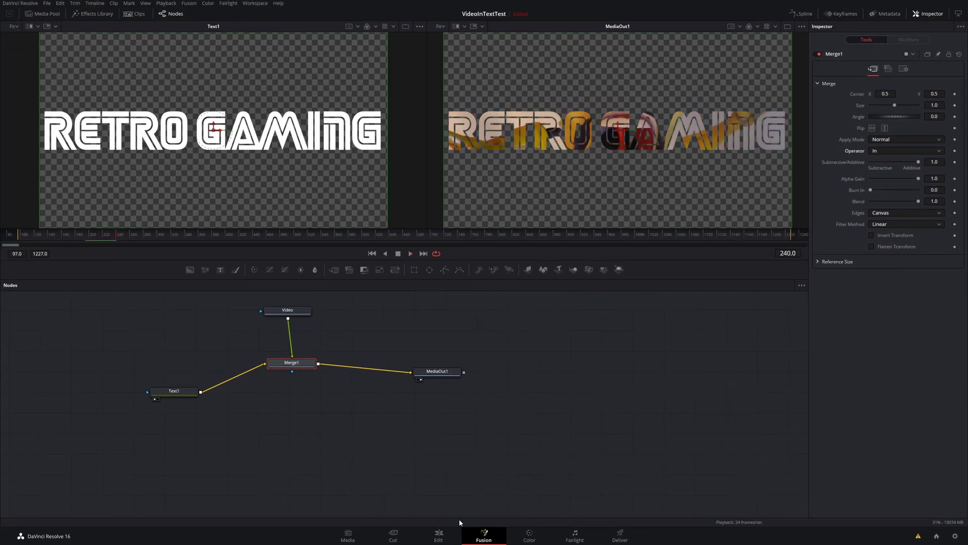
left_click(438, 535)
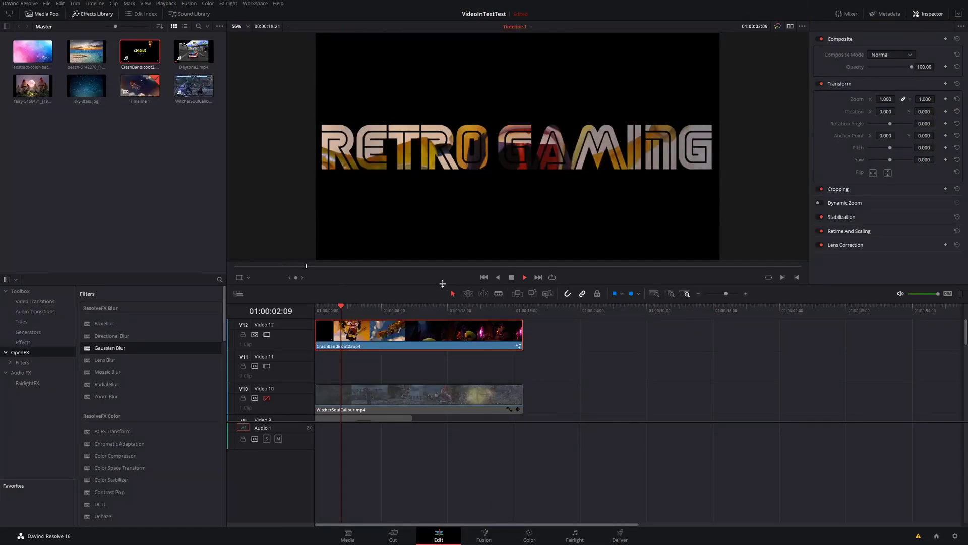
- Try a 0.900 zoom, -8.000 X position and 34.430 rotation on the RETRO GAMING clip, and reset its transform
key("space")
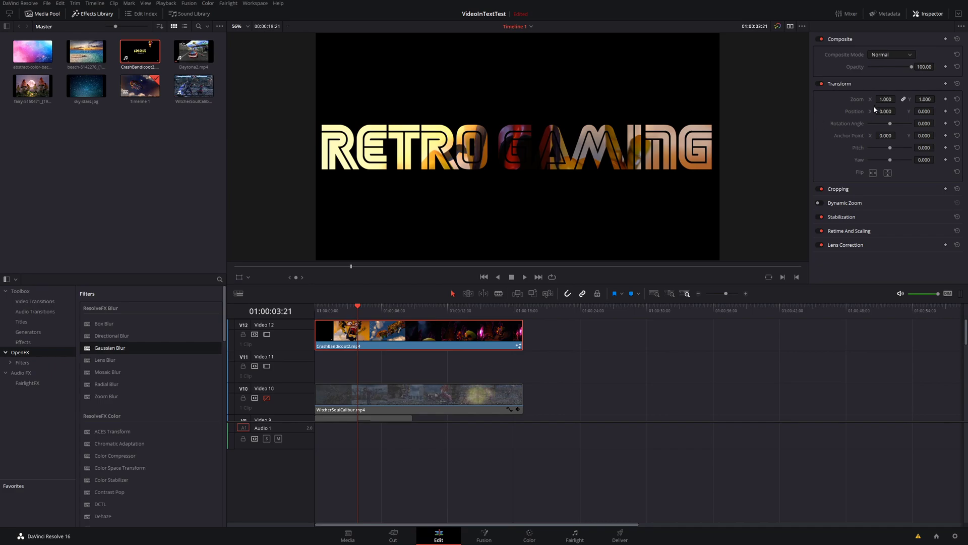
left_click_drag(886, 99, 892, 124)
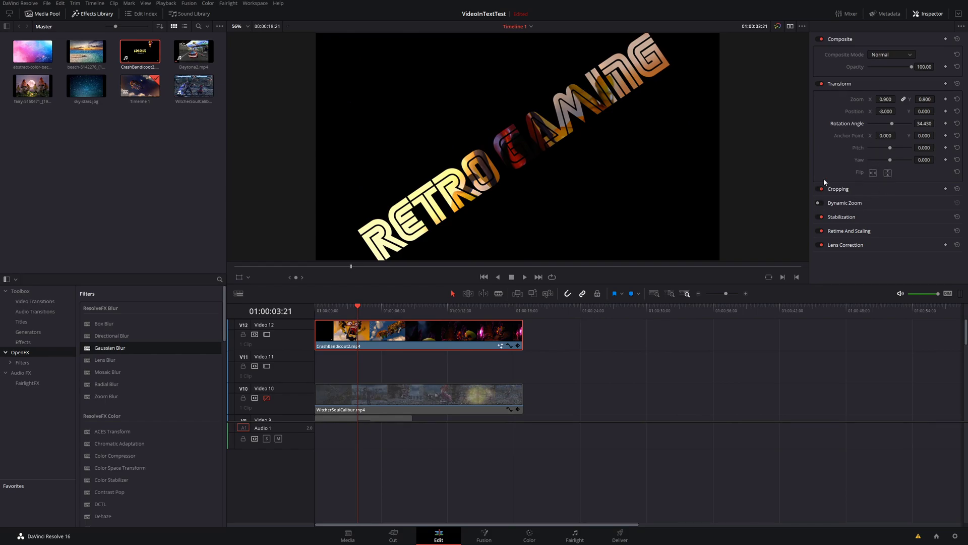
left_click(956, 83)
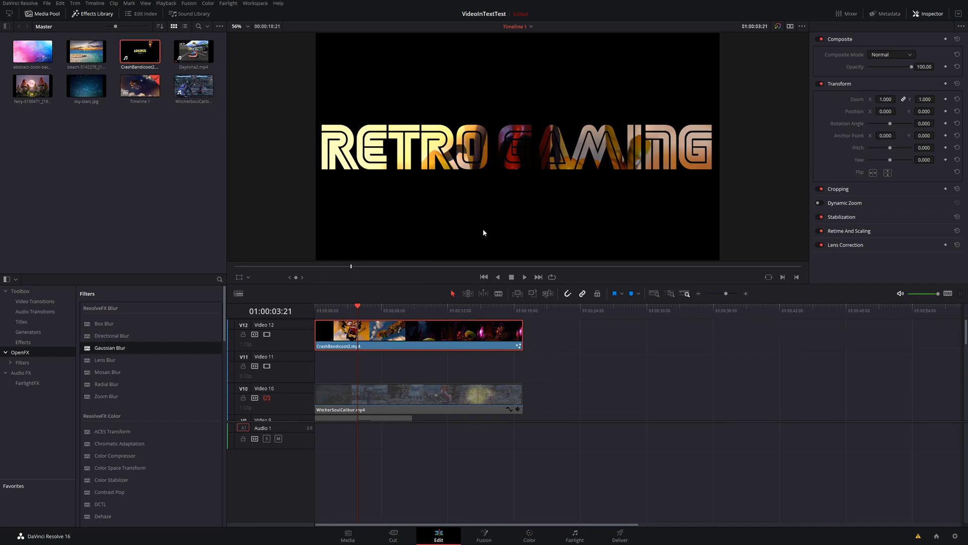
- Place the abstract-color-background image on Video 11 beneath the RETRO GAMING clip and play back the result
left_click_drag(33, 50, 527, 373)
left_click(333, 309)
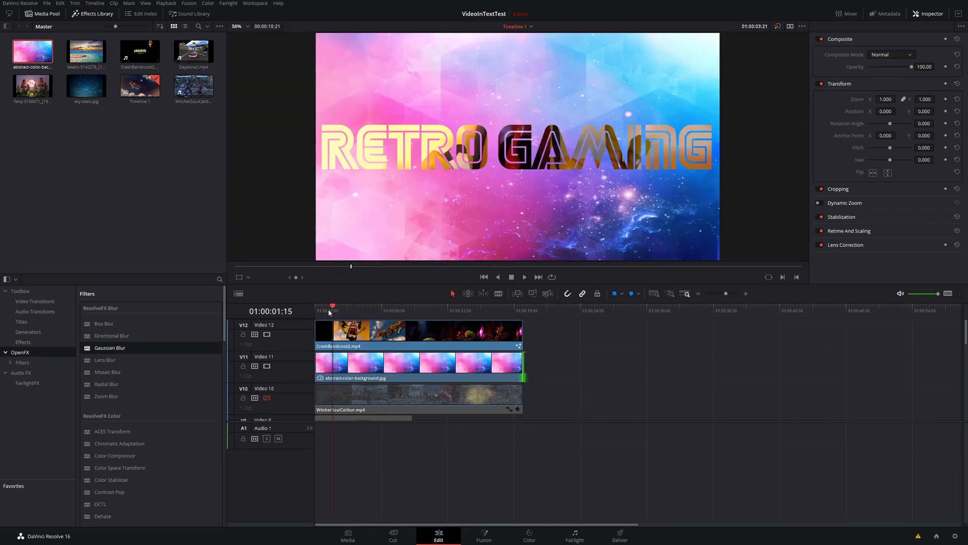
key("space")
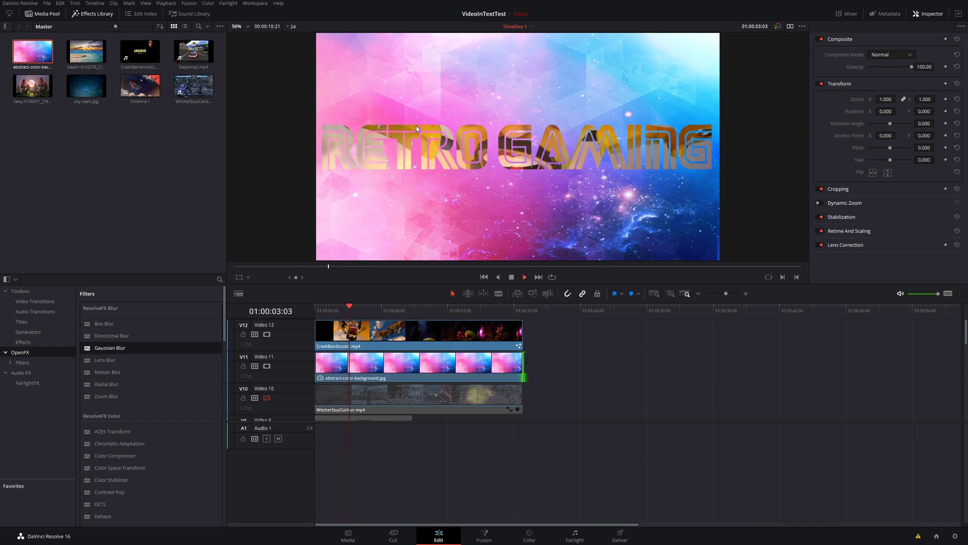
key("space")
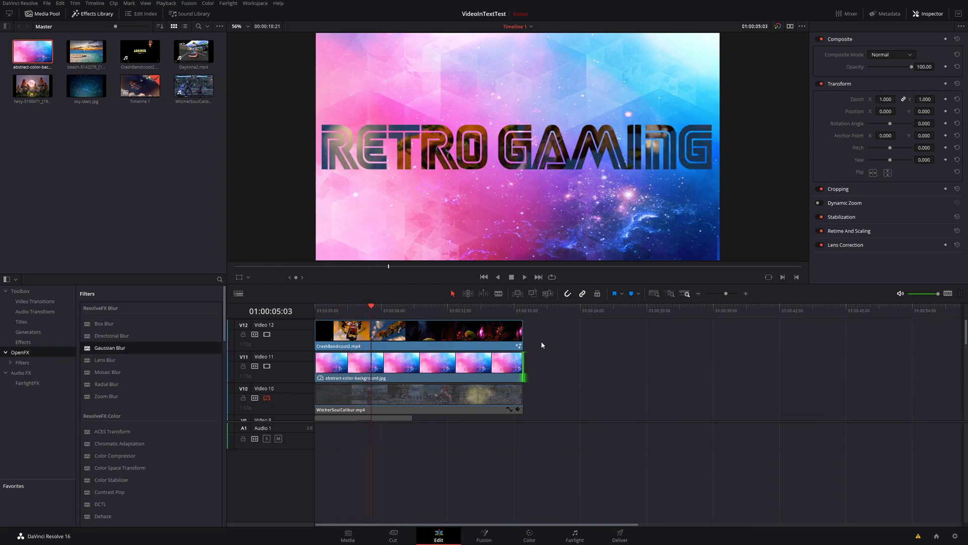
- Disable the Video 12 and Video 11 tracks and enable Video 10 and Video 9 to show the VIDEO GAMES title
left_click(267, 335)
left_click(266, 366)
scroll(424, 379, "down", 1)
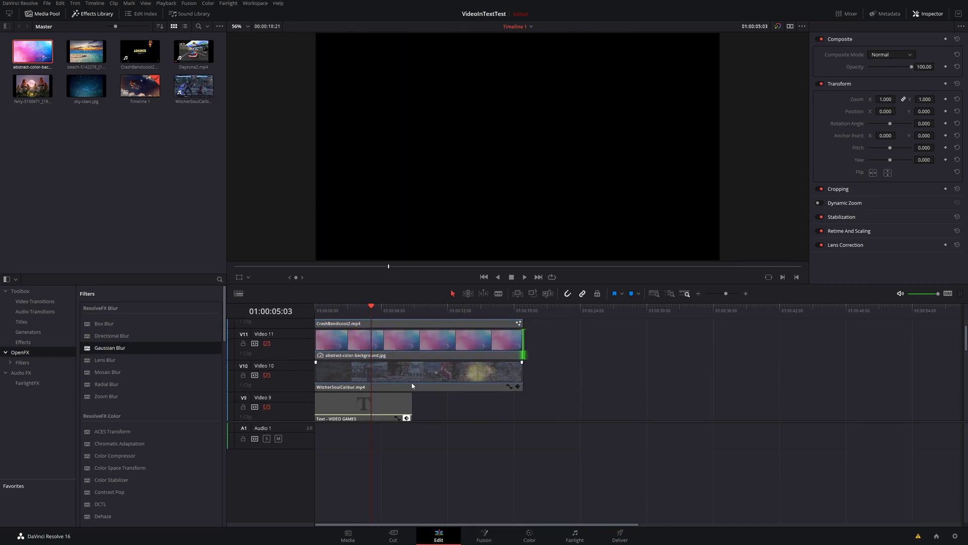
left_click(267, 374)
left_click(267, 407)
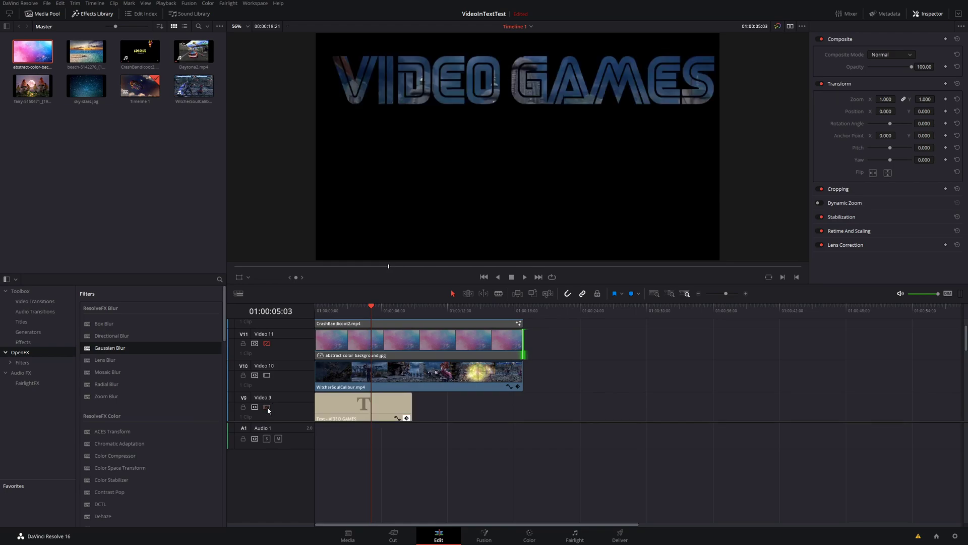
- Place the abstract-color-background image on Video 8 beneath the VIDEO GAMES title and play back the result
scroll(438, 376, "down", 3)
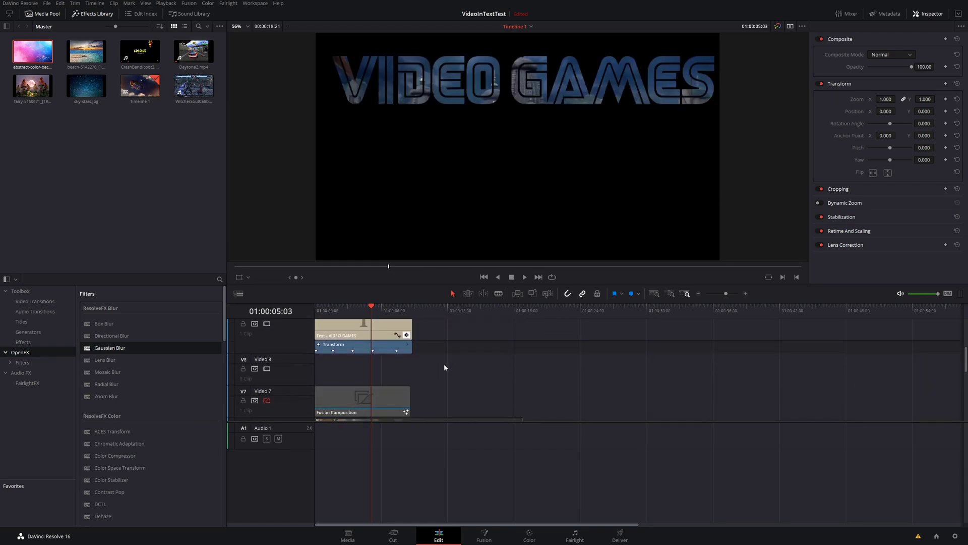
left_click(336, 307)
left_click_drag(33, 51, 413, 377)
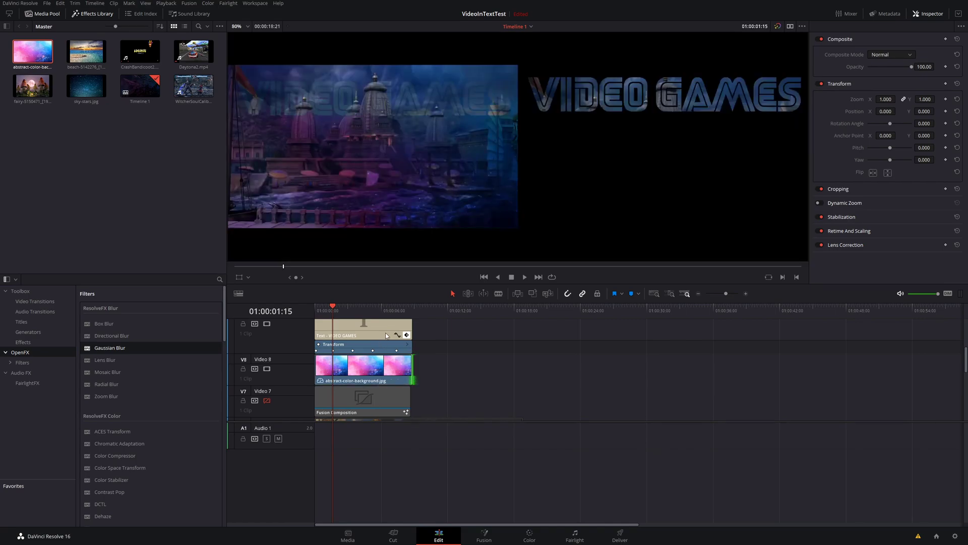
left_click_drag(331, 308, 323, 309)
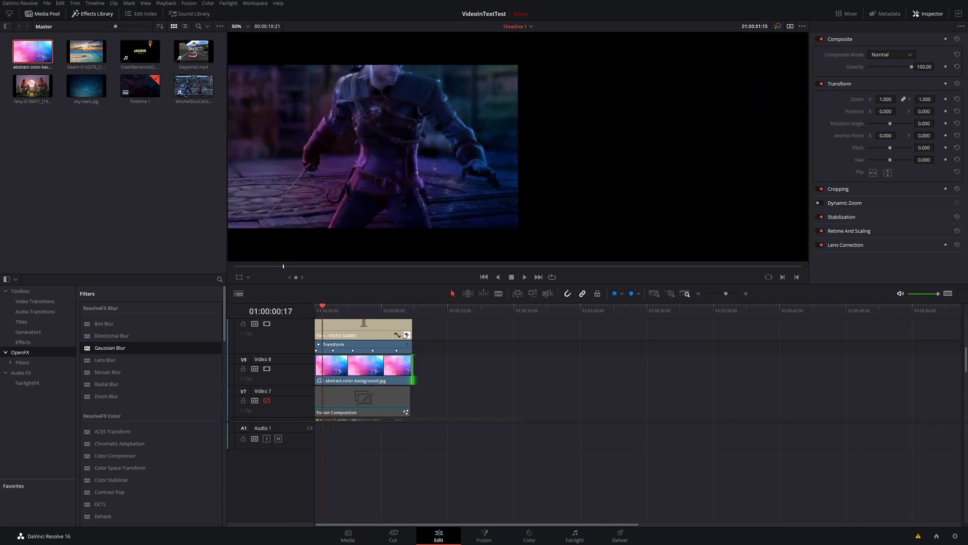
key("space")
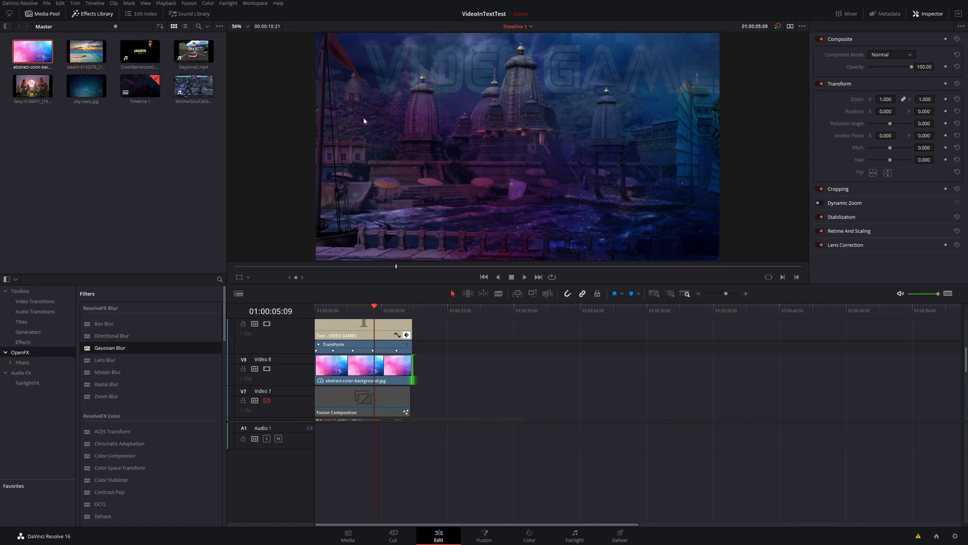
left_click(350, 312)
key("space")
key("space")
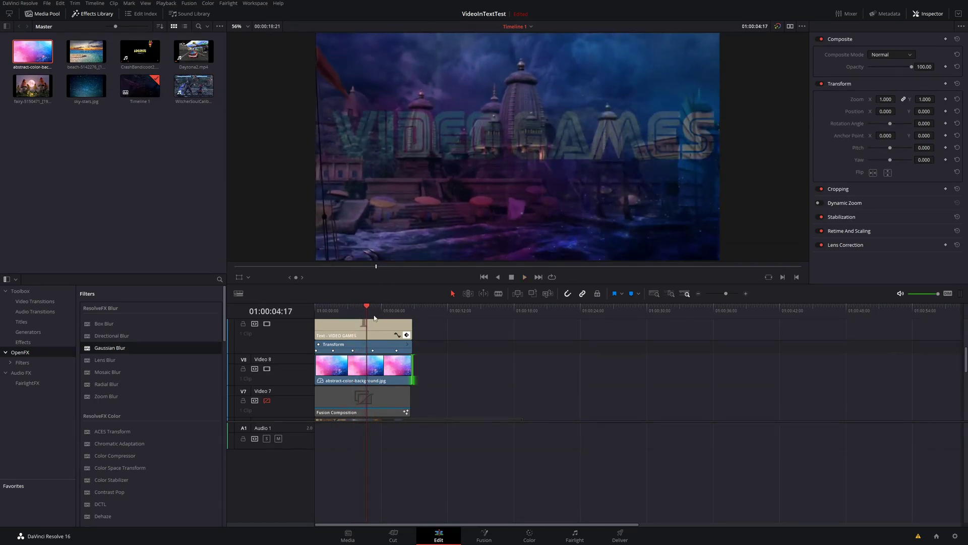
- Disable the Video 8, 9 and 10 tracks and enable Video 11 and Video 12 to show the RETRO GAMING clip
left_click(267, 368)
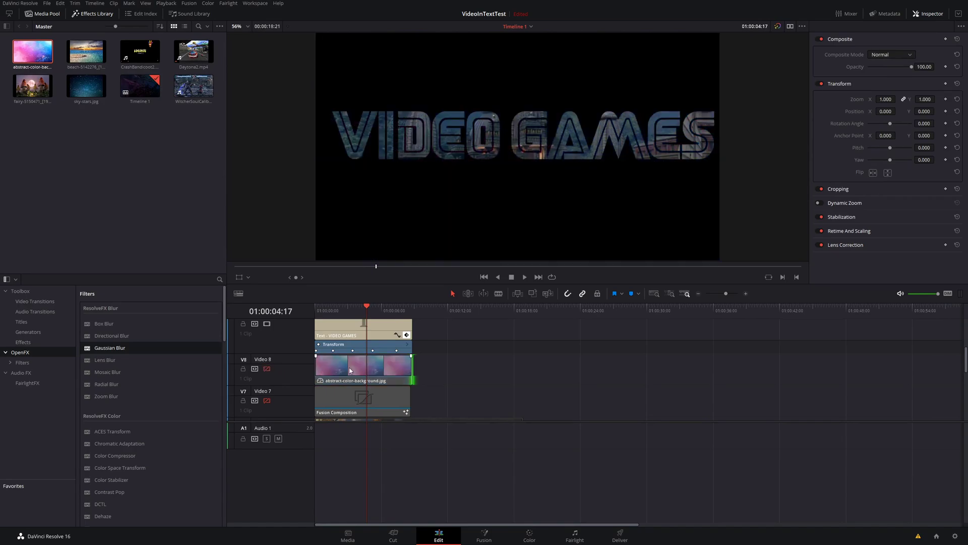
scroll(323, 367, "up", 2)
left_click(267, 353)
left_click(266, 322)
scroll(433, 374, "up", 3)
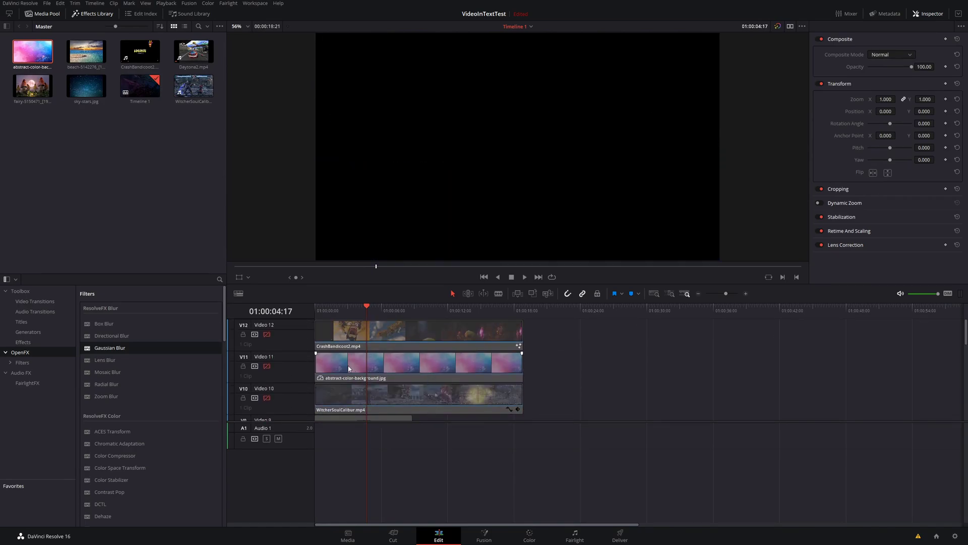
left_click(267, 366)
left_click(267, 334)
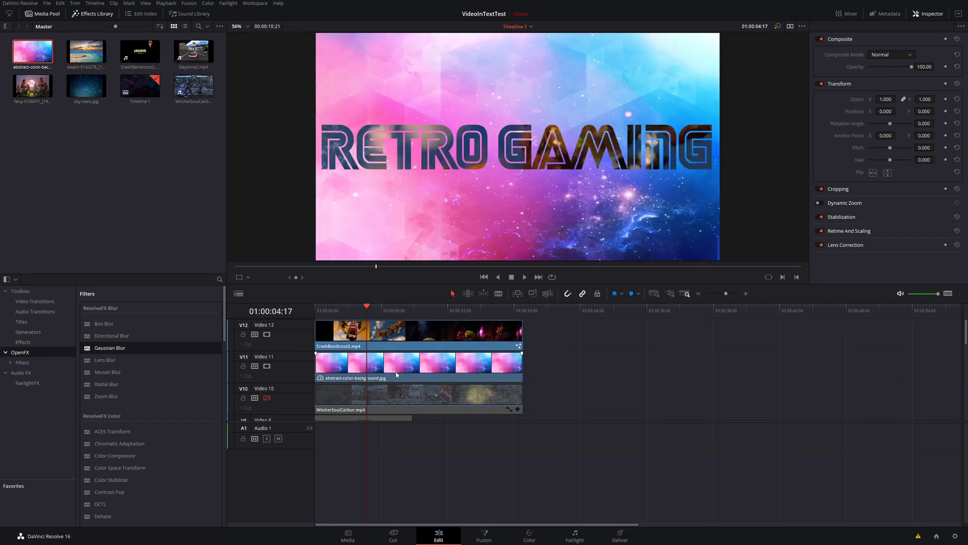
- Replace the abstract background image on Video 11 with the Daytona2.mp4 clip
left_click(399, 370)
key("Delete")
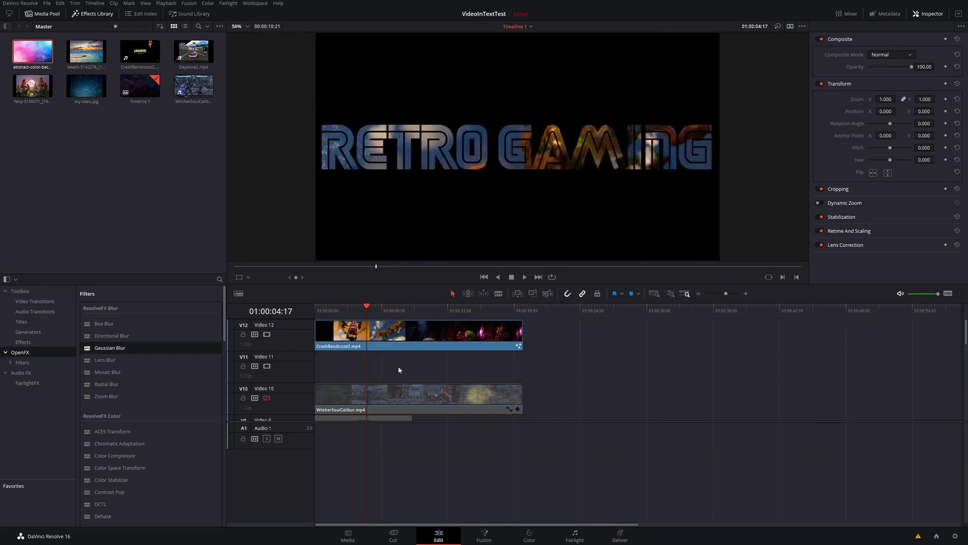
double_click(194, 51)
left_click_drag(508, 252, 353, 367)
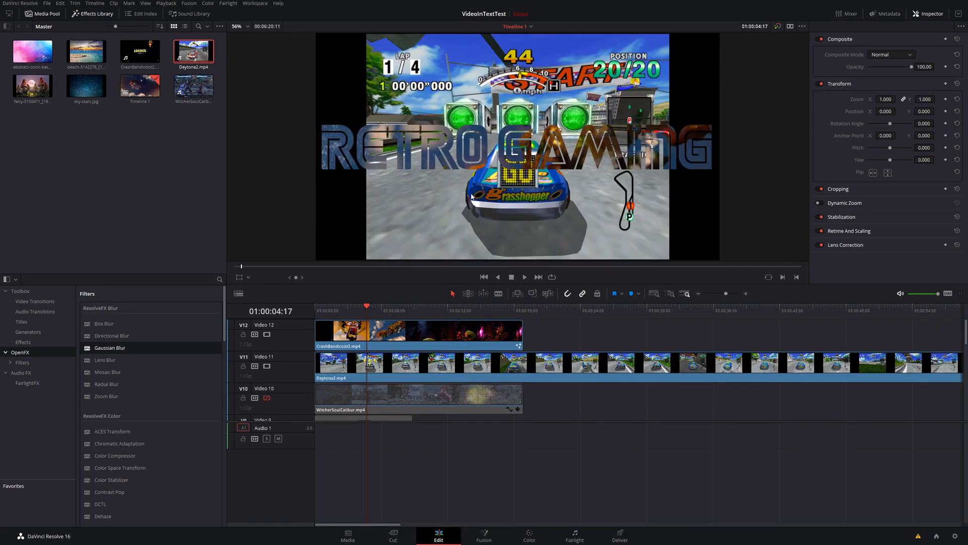
- Enlarge the Daytona2 clip on Video 11 to a zoom of 1.464 so it fills the frame, and play it back
left_click(427, 368)
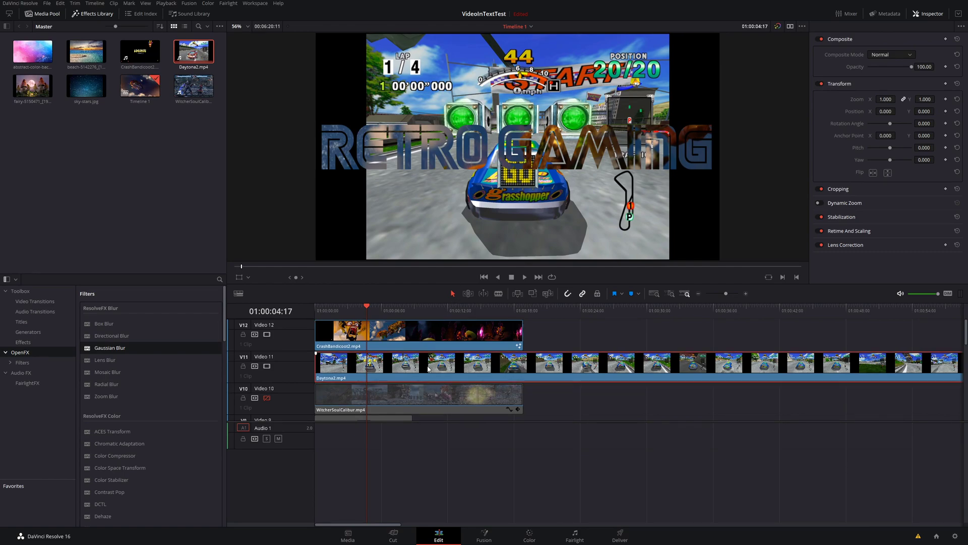
left_click(246, 26)
left_click(240, 63)
left_click(239, 276)
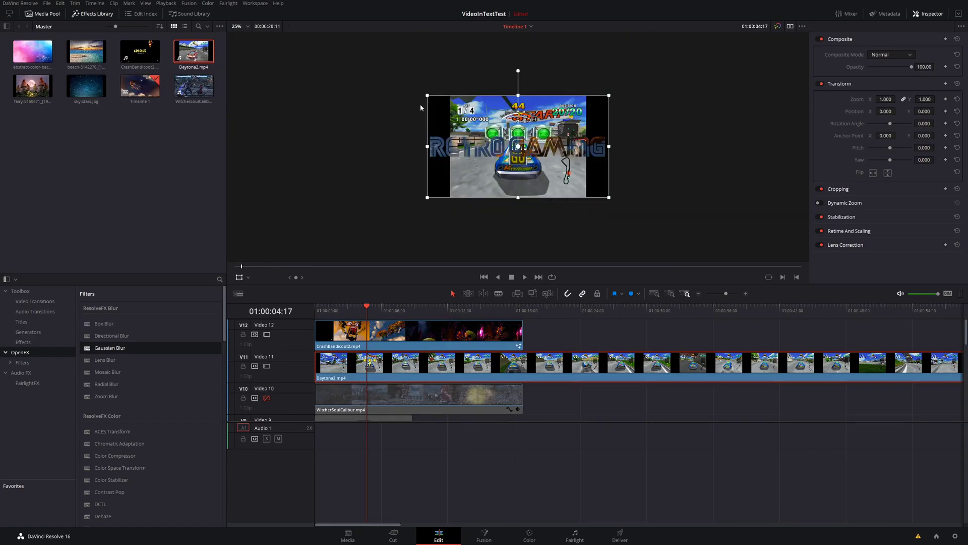
left_click_drag(427, 96, 355, 73)
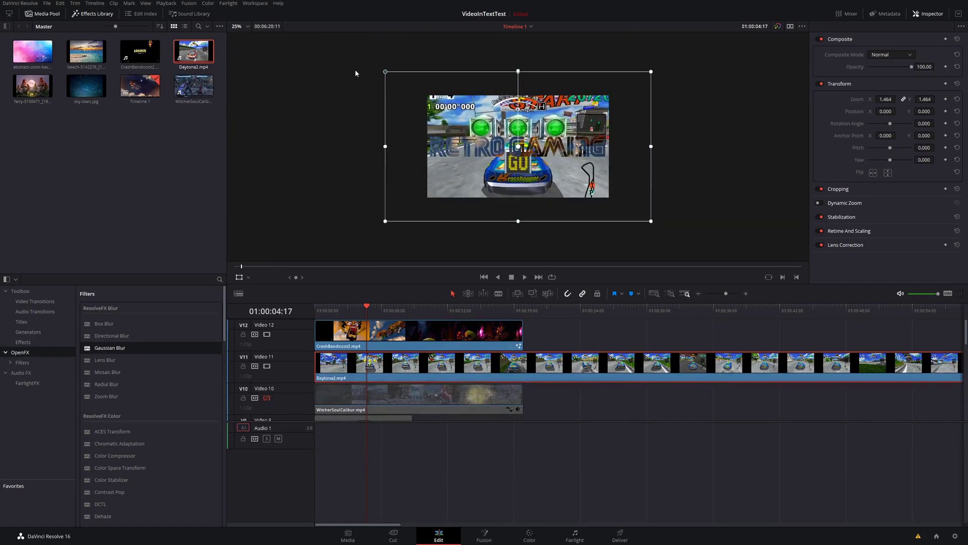
left_click(241, 278)
left_click(248, 26)
left_click(241, 34)
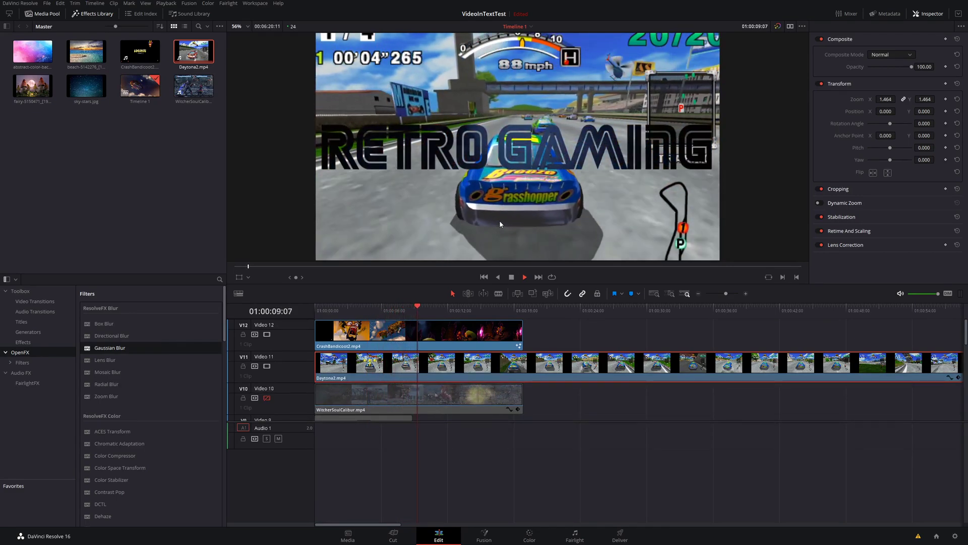
key("space")
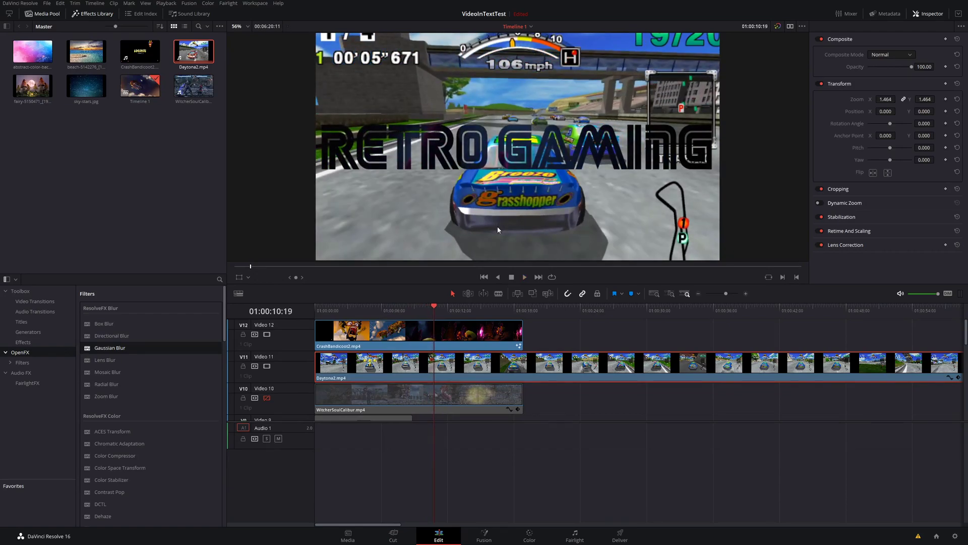
- Apply Gaussian Blur to the Daytona2 clip on Video 11 and lower its opacity
left_click(350, 309)
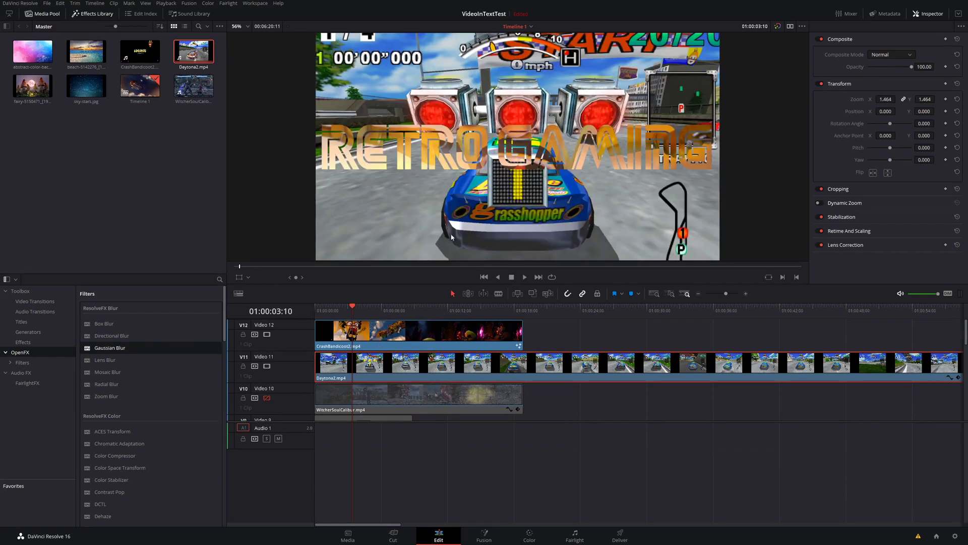
left_click_drag(122, 346, 364, 369)
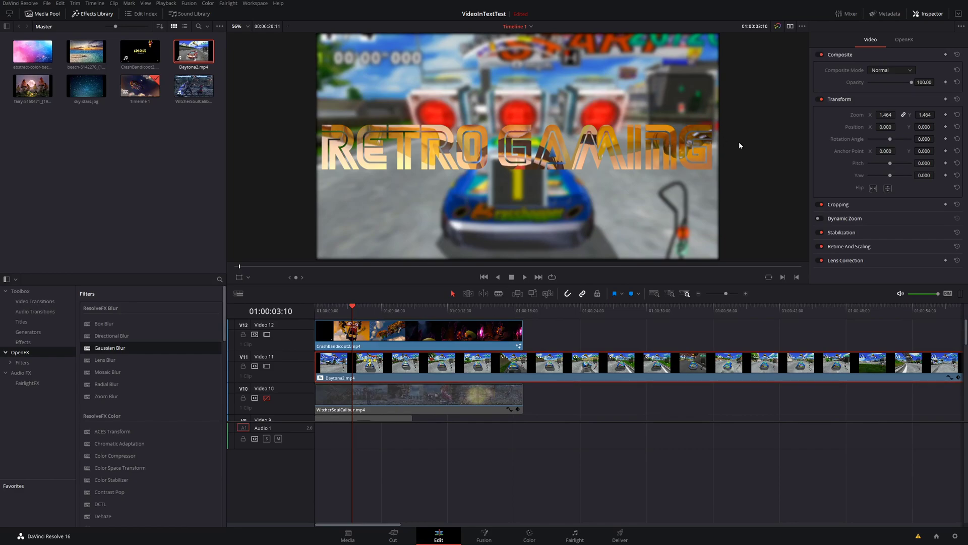
left_click_drag(913, 82, 893, 83)
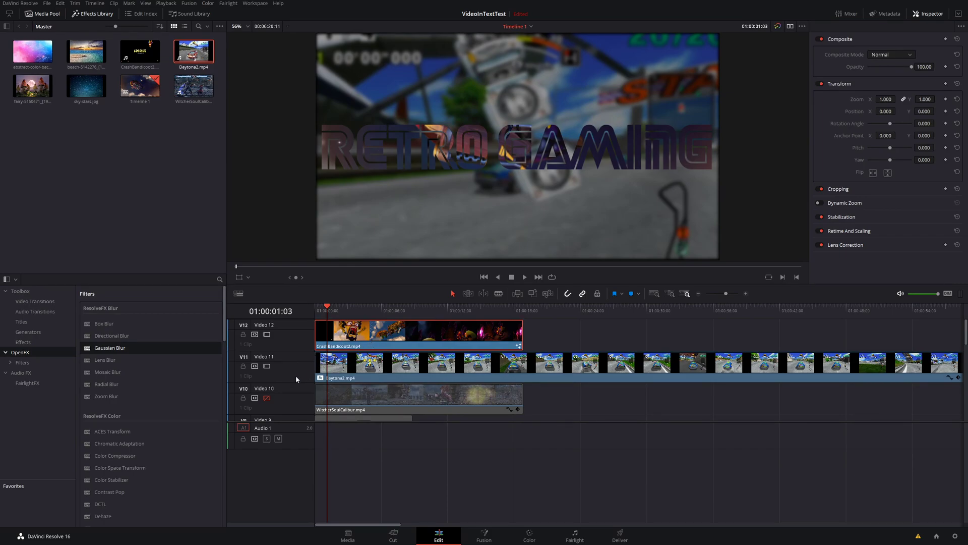
- Disable Video 11 and, in the RETRO GAMING clip's Fusion composition, mask Text1 with a new white Background node shaped by a Rectangle
left_click(267, 367)
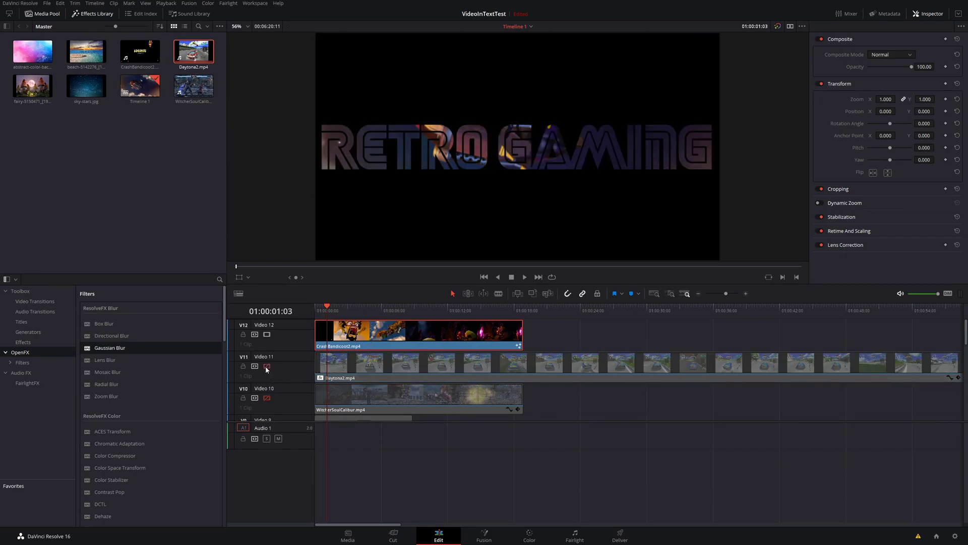
left_click(484, 536)
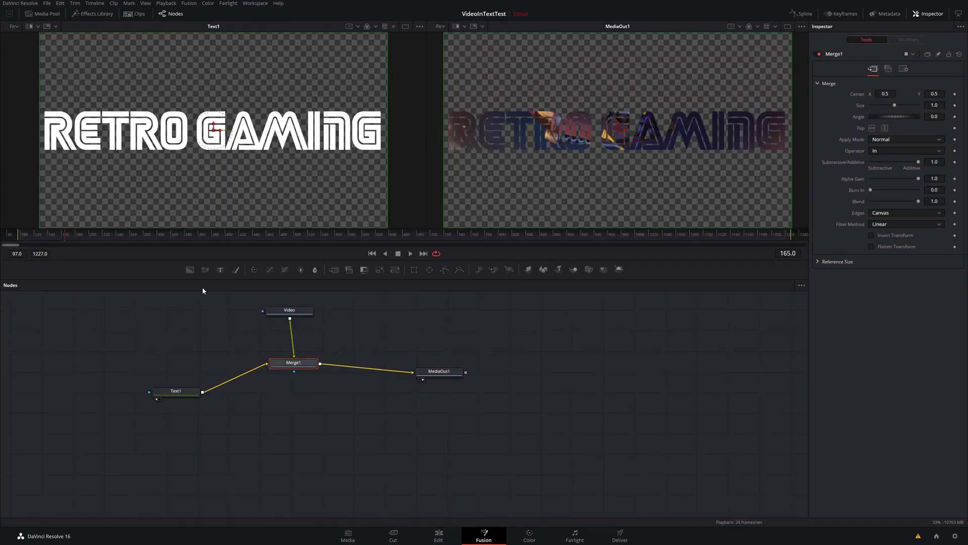
left_click_drag(189, 269, 130, 328)
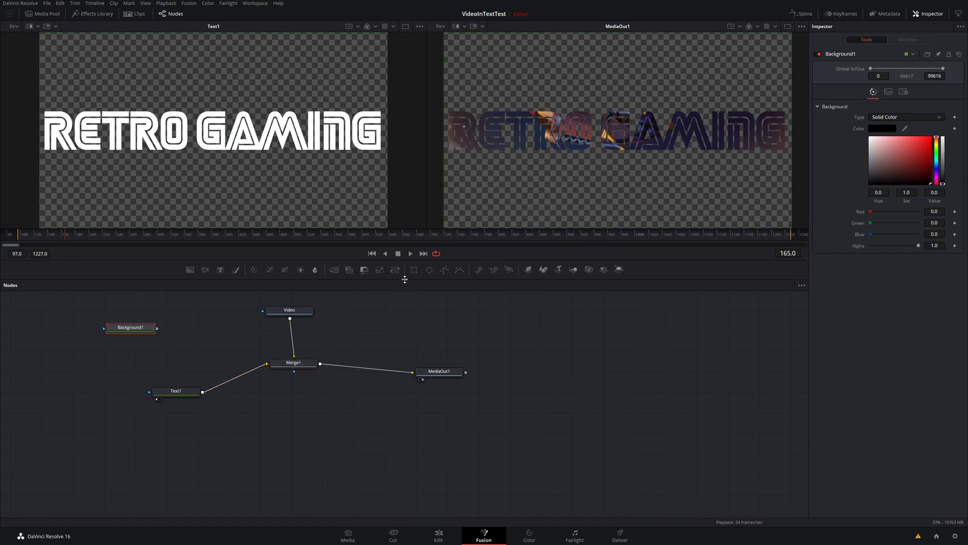
left_click_drag(413, 271, 177, 385)
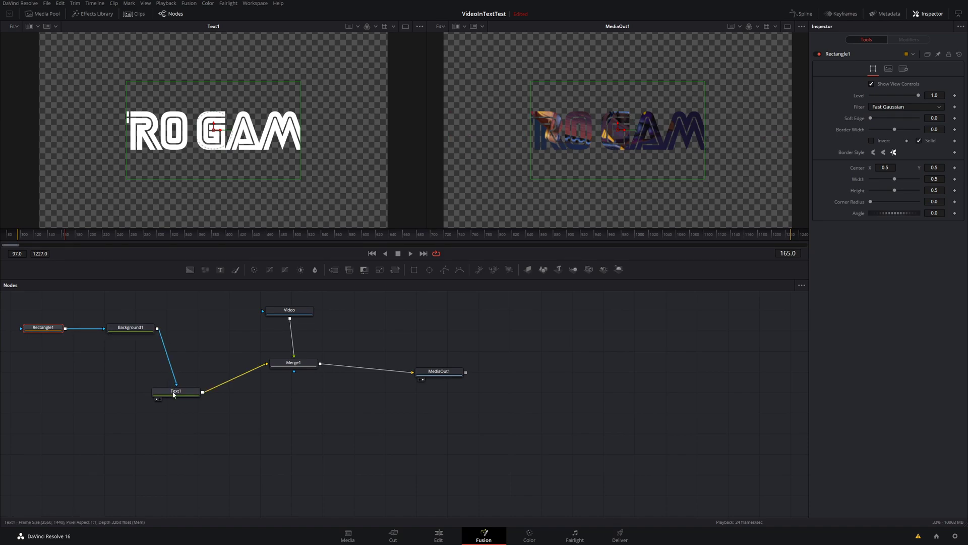
left_click(130, 329)
left_click_drag(878, 150, 858, 130)
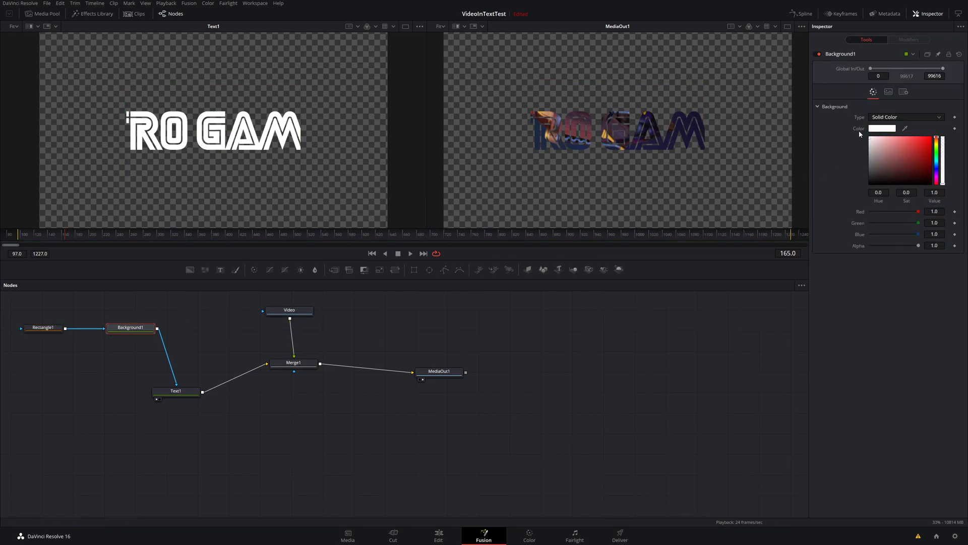
- Keyframe Rectangle1's width from 0.0 at frame 97 to 1.0 at frame 138 and play back the text reveal
left_click(46, 329)
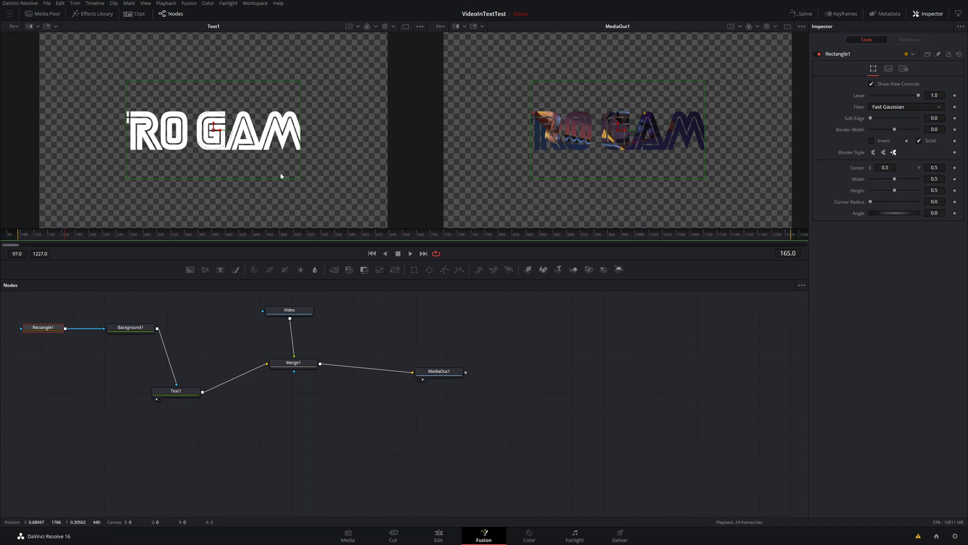
left_click(372, 253)
left_click(955, 180)
left_click_drag(896, 180, 737, 197)
left_click(49, 235)
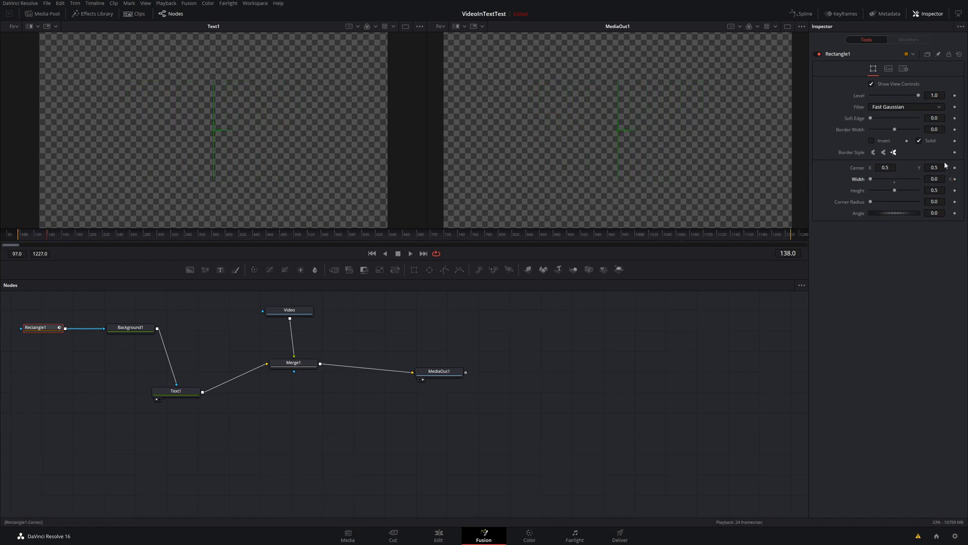
left_click_drag(871, 180, 920, 179)
left_click(373, 253)
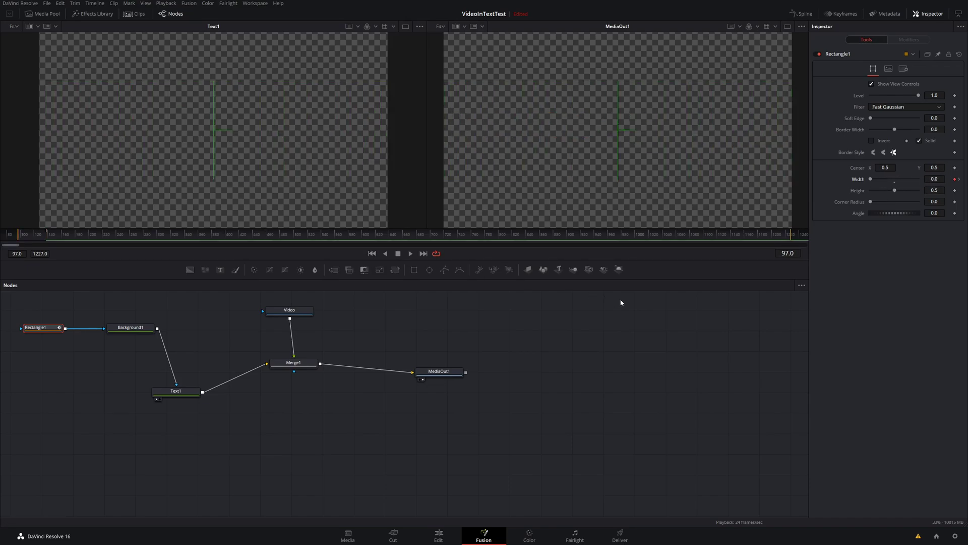
key("space")
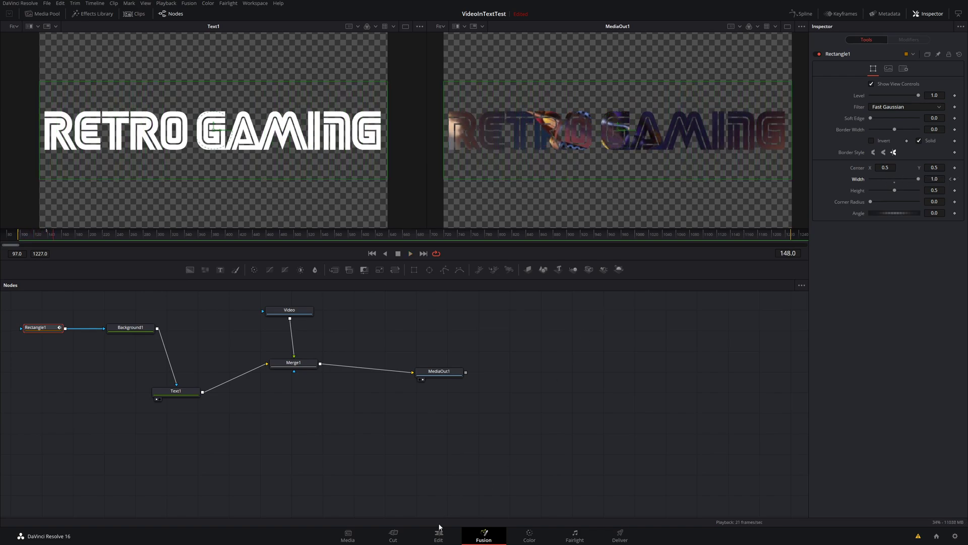
- Return to the timeline and play back the RETRO GAMING text reveal from the start
left_click(438, 535)
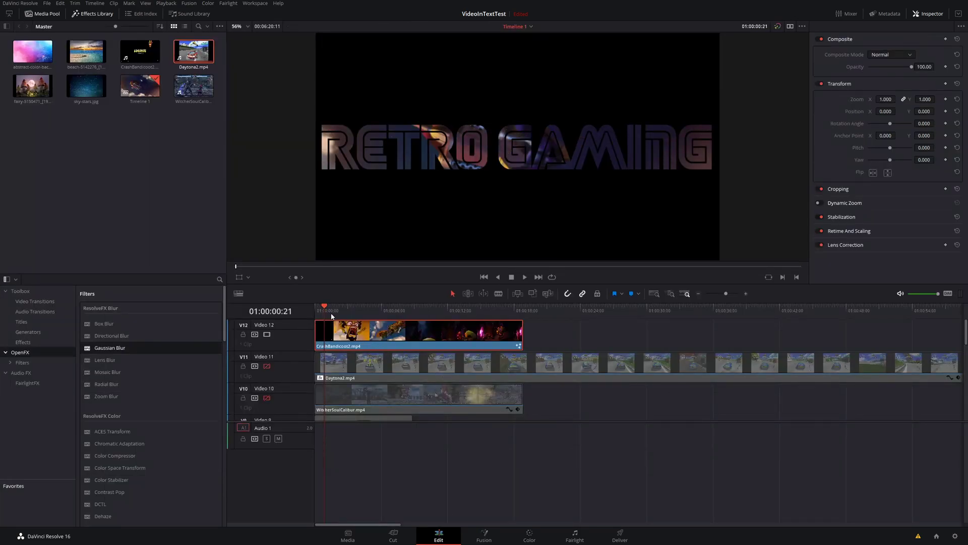
left_click_drag(326, 310, 304, 307)
key("space")
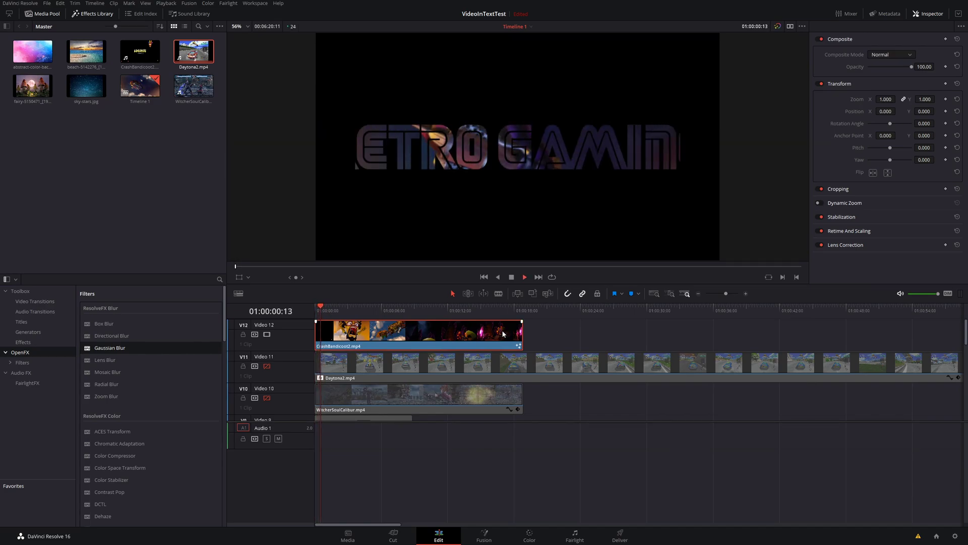
key("space")
- Enable Video 11 and play the text reveal over the blurred Daytona2 background from the start of the timeline
left_click(417, 368)
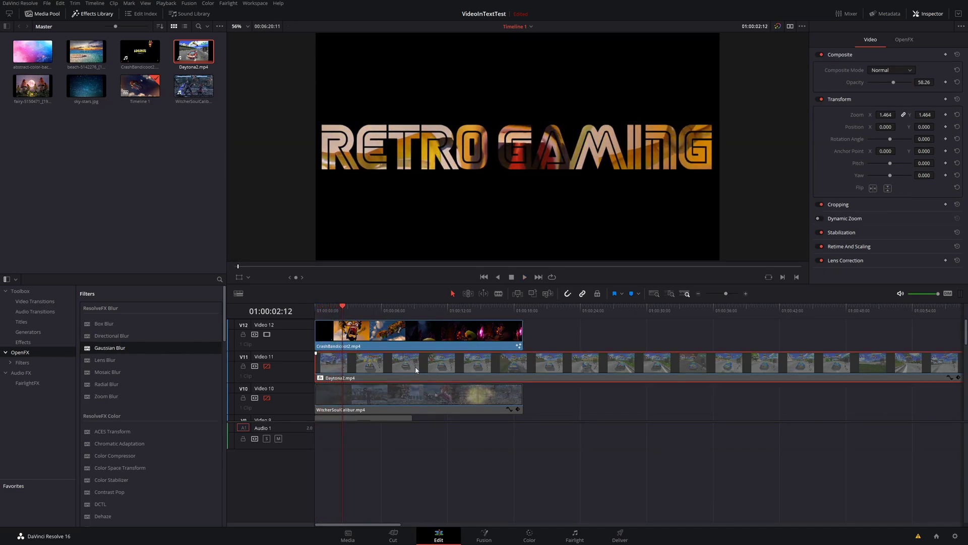
left_click(267, 366)
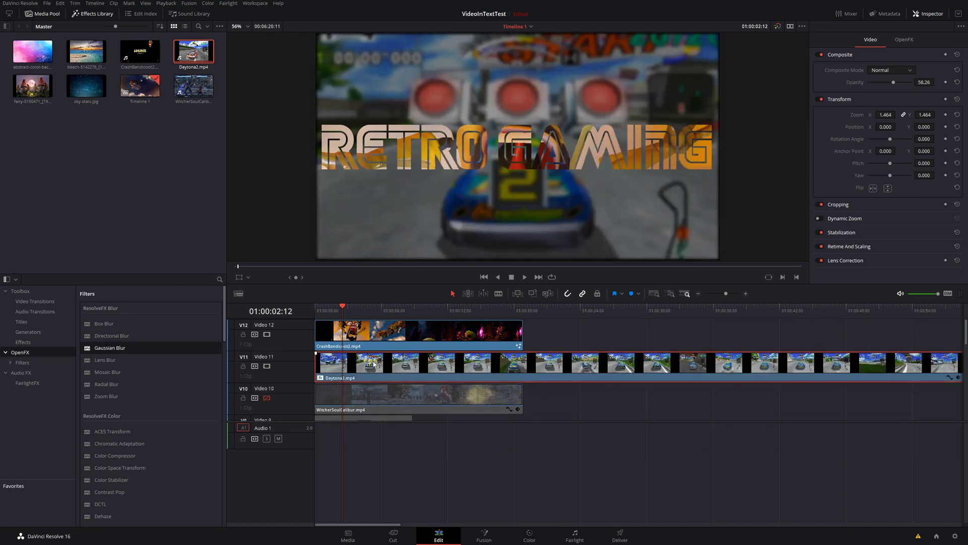
left_click_drag(343, 309, 315, 308)
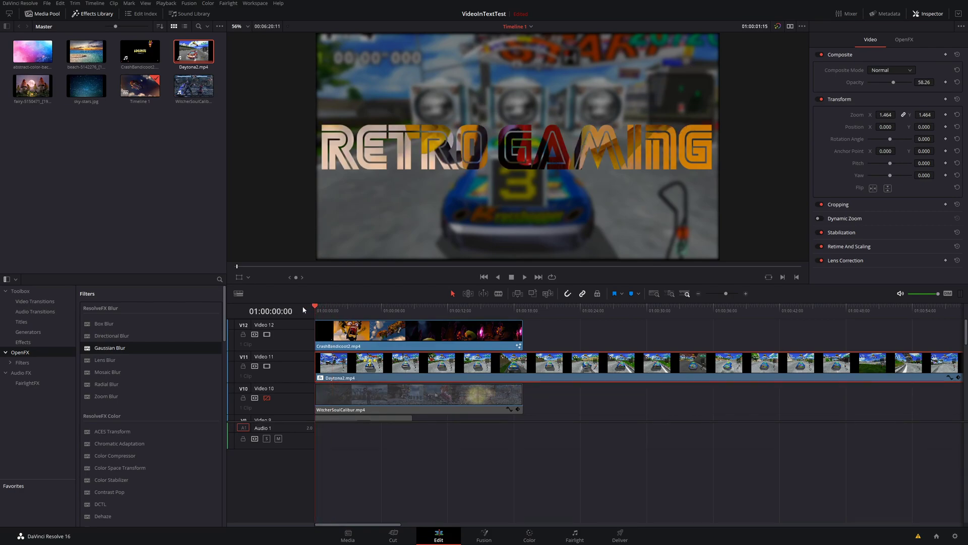
key("space")
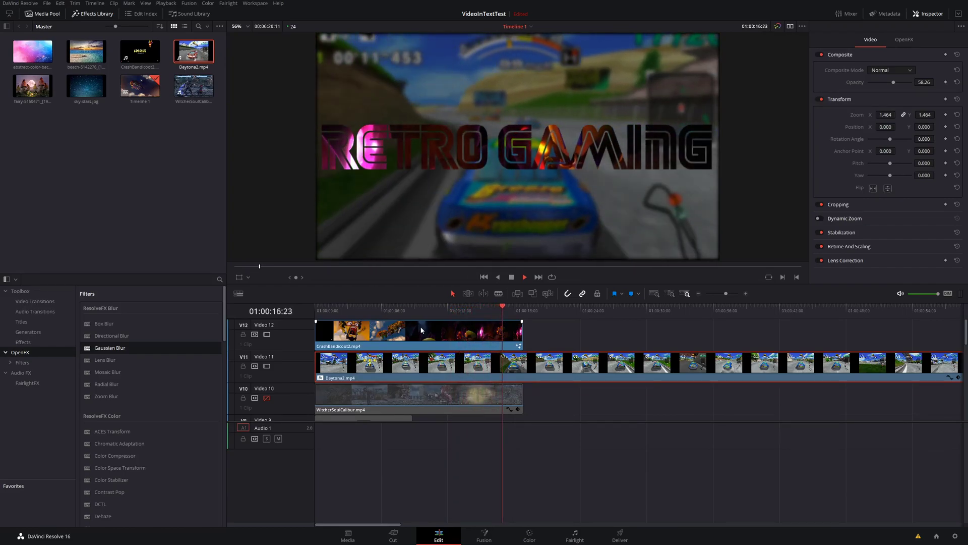
key("space")
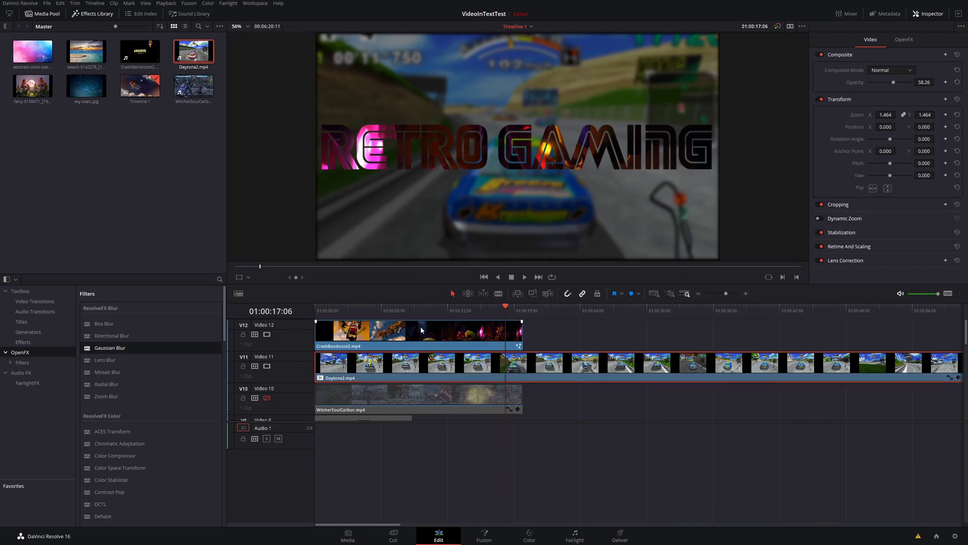
- Review the Fusion node setup of the CrashBandicoot2 clip on Video 12, and return to the timeline
left_click(374, 337)
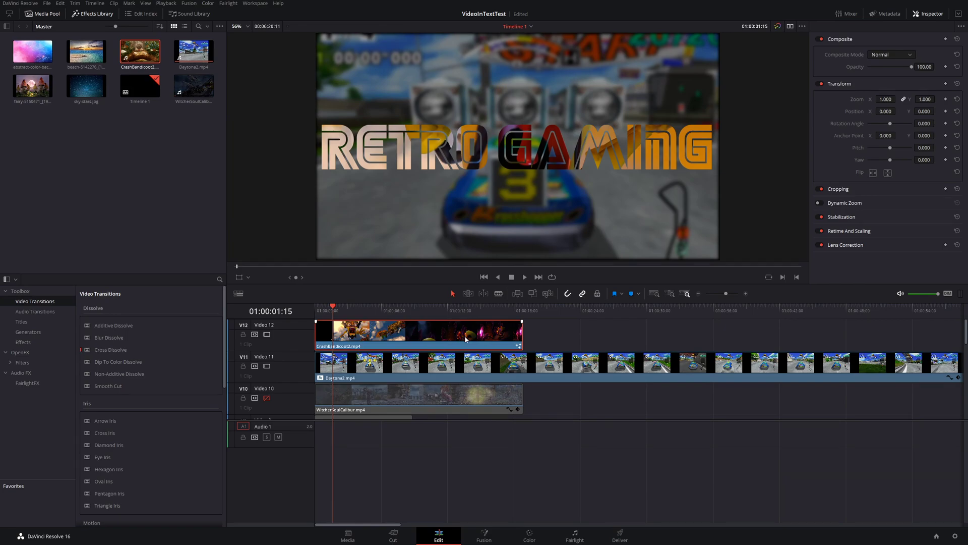
left_click(491, 538)
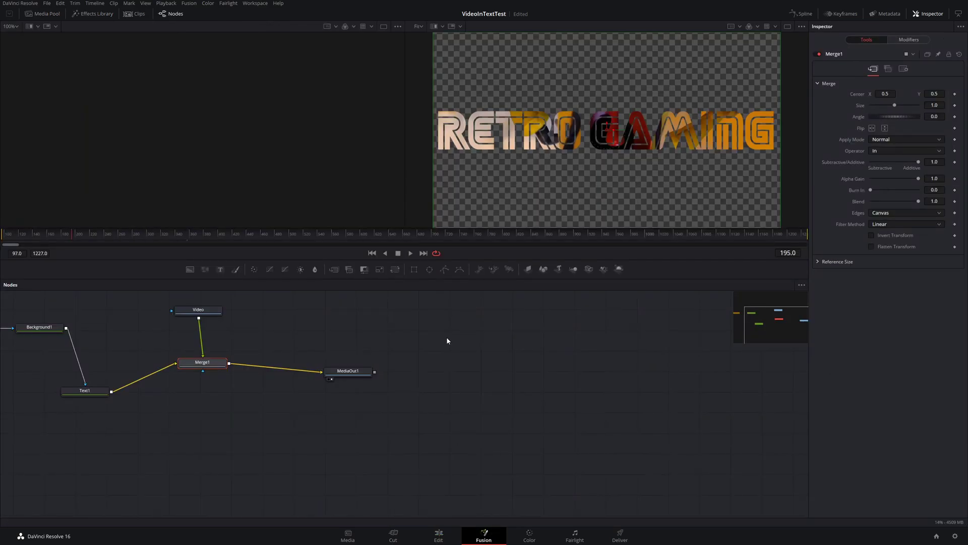
left_click(439, 537)
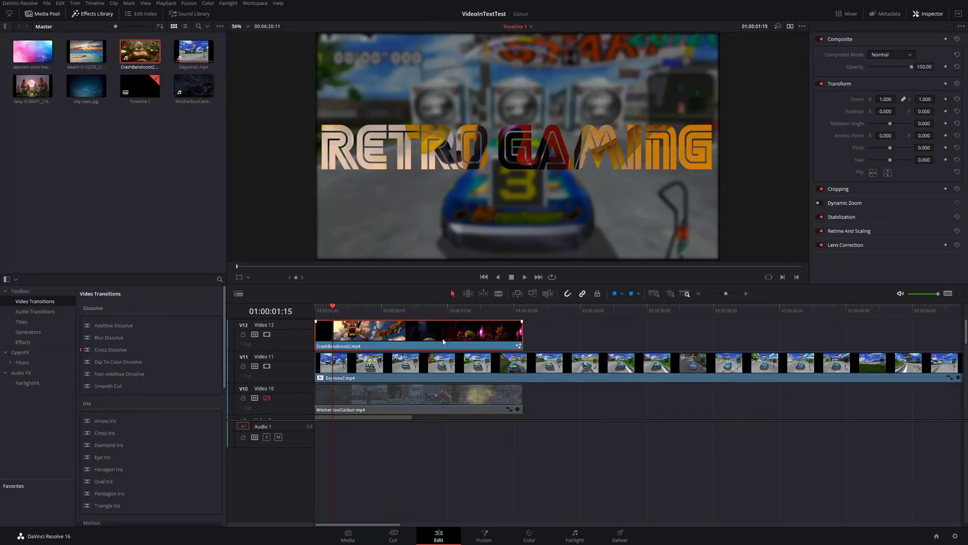
- Add two new video tracks above Video 12
right_click(302, 328)
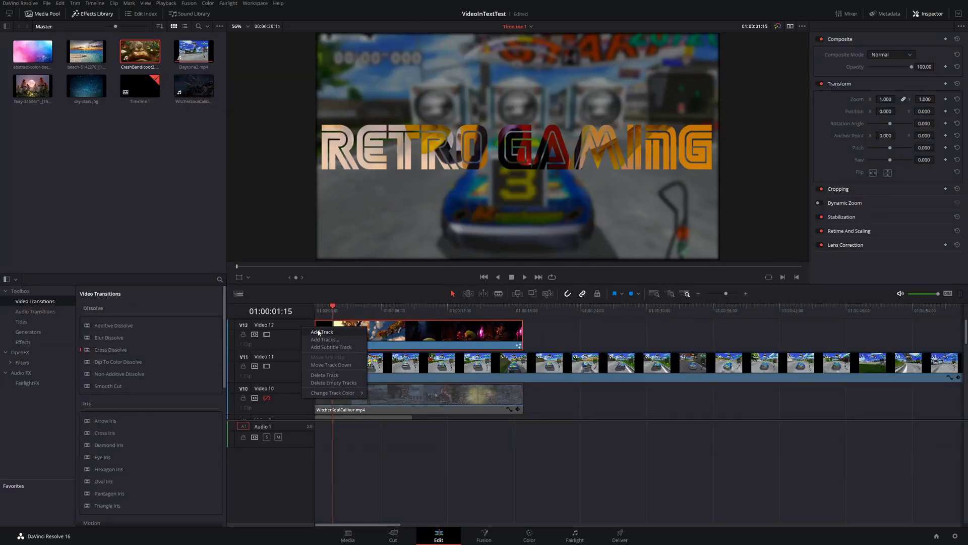
left_click(319, 333)
right_click(297, 331)
left_click(317, 334)
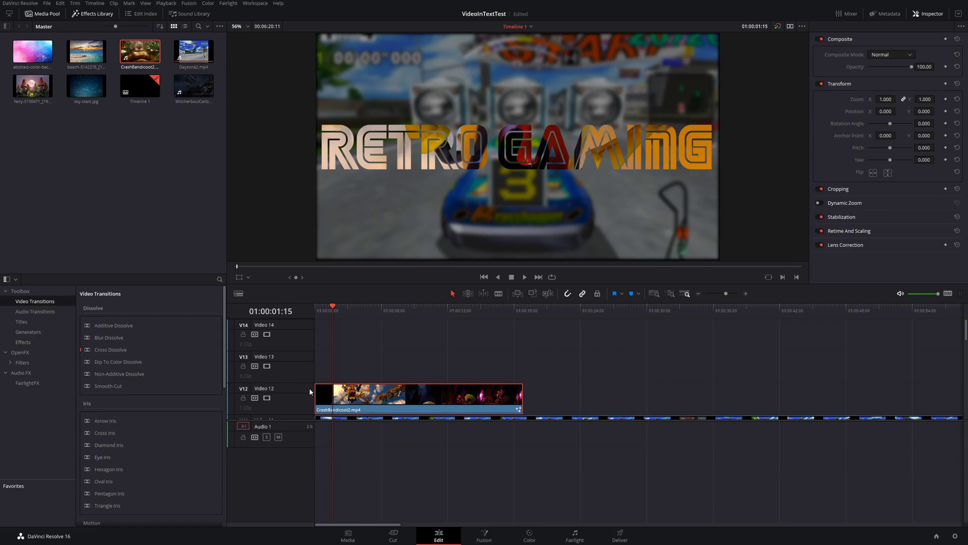
- Disable Video 12 and Video 11, and place the CrashBandicoot2 clip at the start of Video 13
left_click(268, 375)
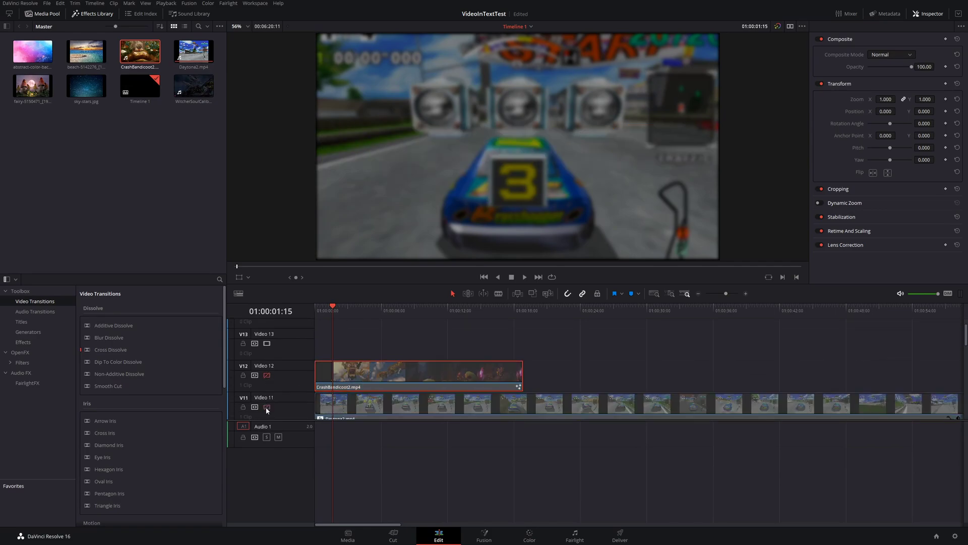
left_click(265, 407)
double_click(140, 51)
left_click_drag(506, 249, 312, 347)
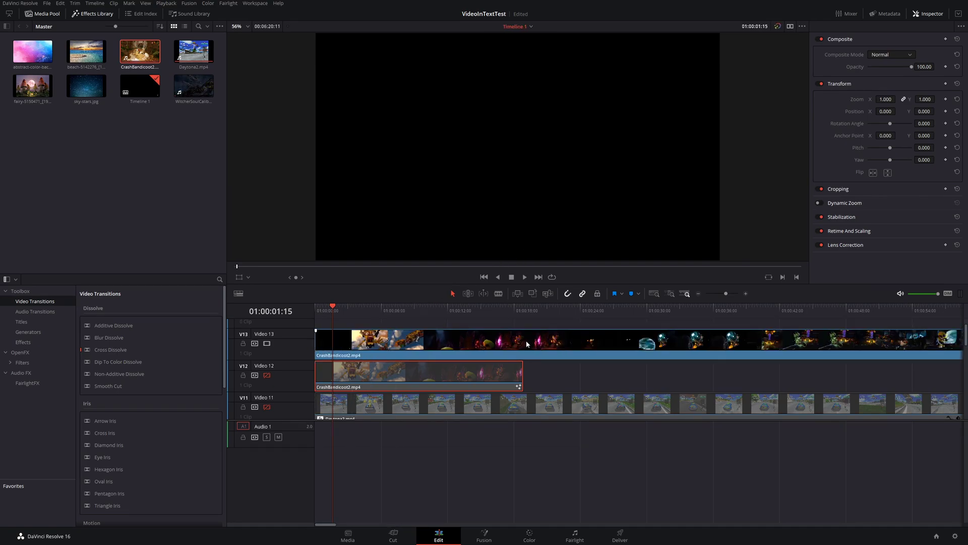
- Cut the Video 13 clip at 01:00:18:21, level with the end of the Video 12 clip, and delete the remainder
left_click(522, 310)
key("b")
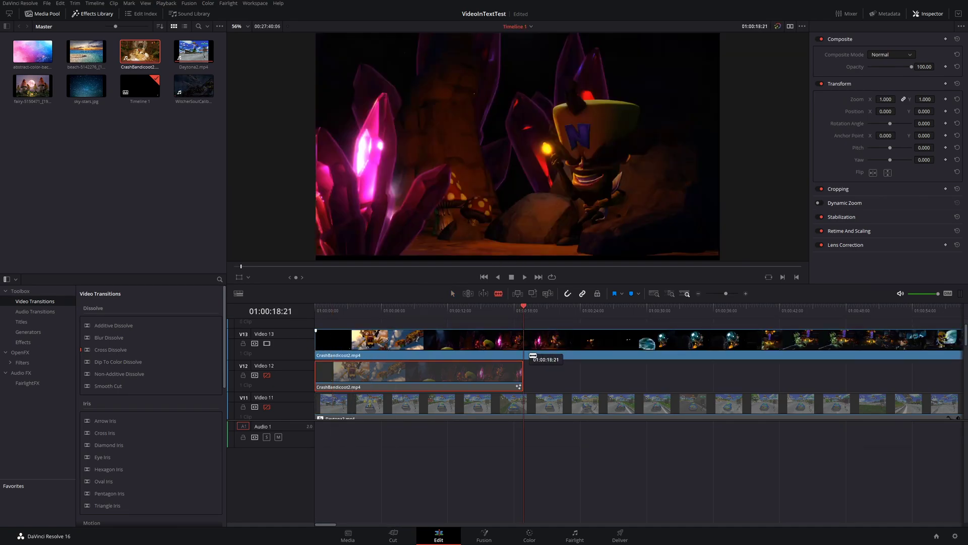
left_click(525, 348)
key("a")
left_click(552, 349)
key("Delete")
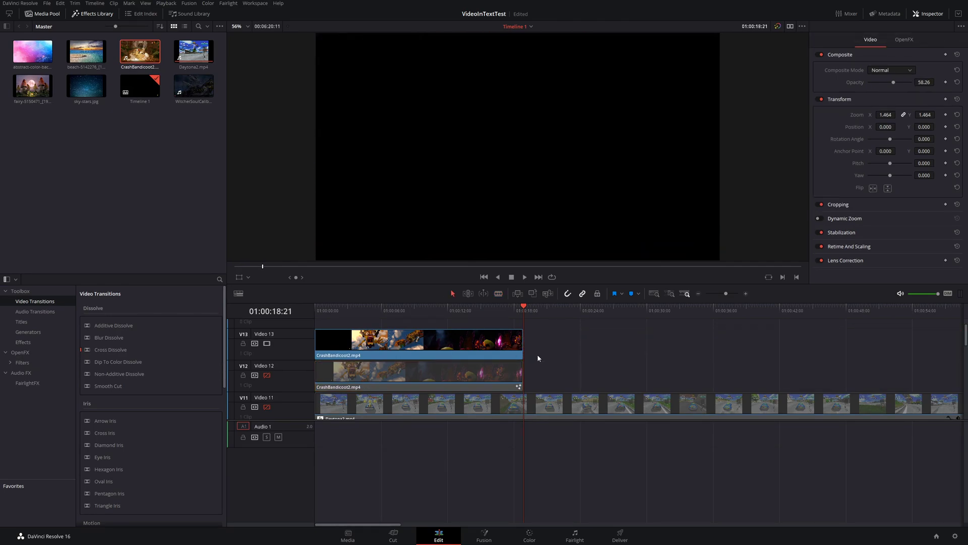
- Place a Fusion Composition effect at the start of Video 14 and move the playhead to 01:00:01:15
scroll(524, 353, "up", 2)
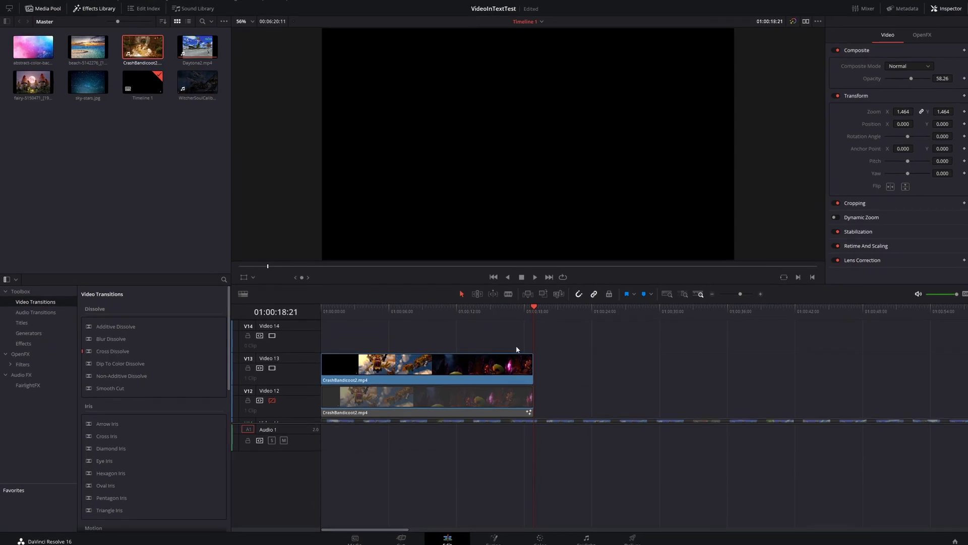
left_click(29, 343)
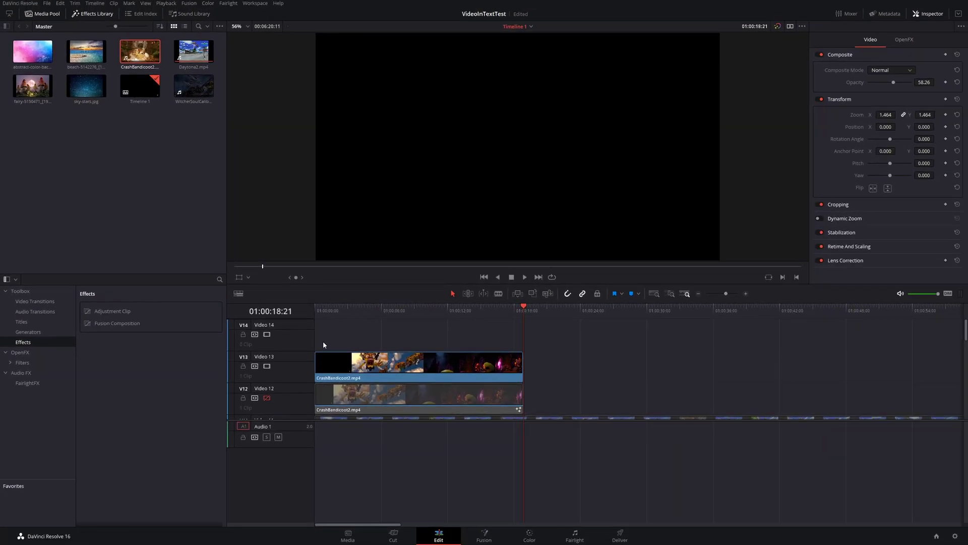
left_click(327, 366)
left_click_drag(120, 325, 313, 334)
left_click(335, 307)
left_click(345, 336)
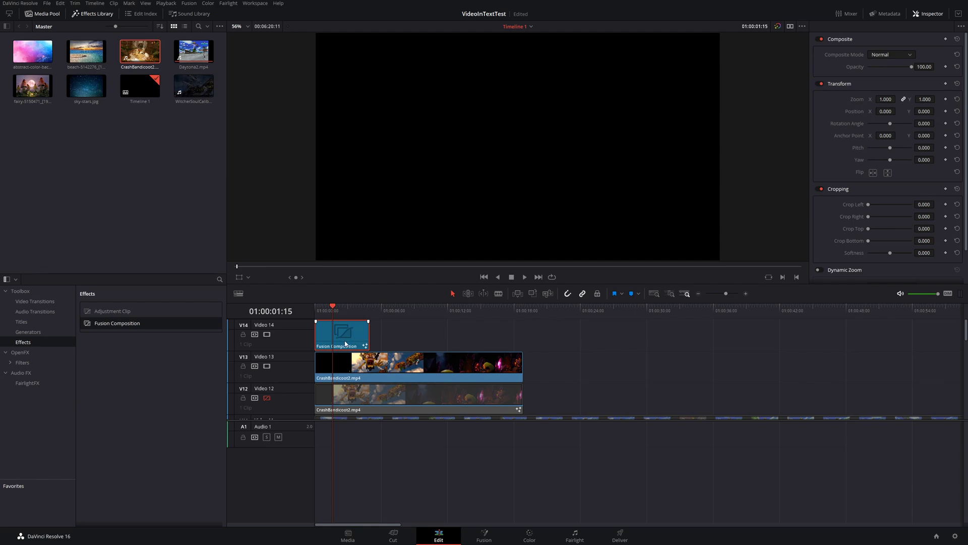
left_click(397, 369)
mouse_move(340, 332)
left_mouse_down()
mouse_move(396, 333)
mouse_move(340, 334)
left_mouse_up()
scroll(391, 356, "down", 2)
left_click(384, 372)
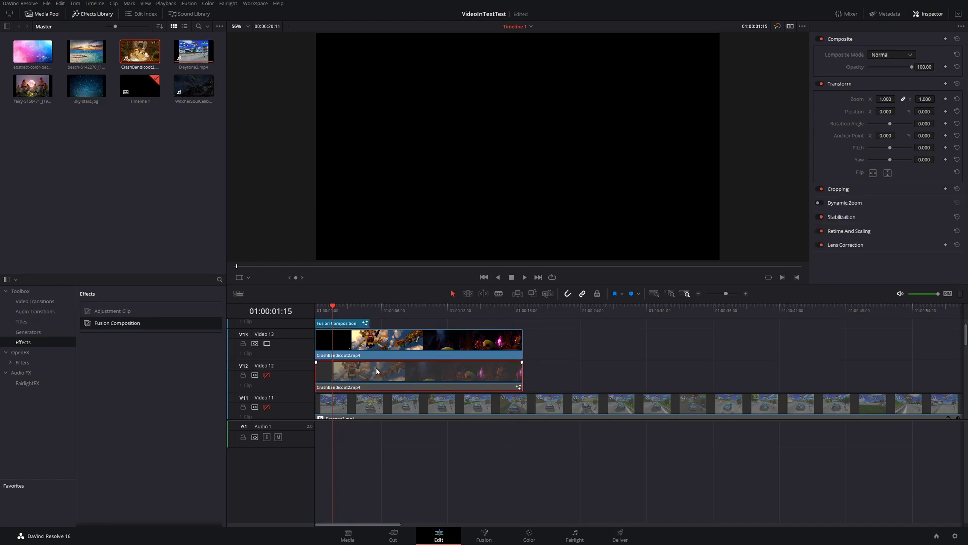
scroll(383, 371, "up", 2)
- Open the Video 14 Fusion Composition in Fusion and add the CrashBandicoot2 clip from the media pool as a source node
left_click(348, 337)
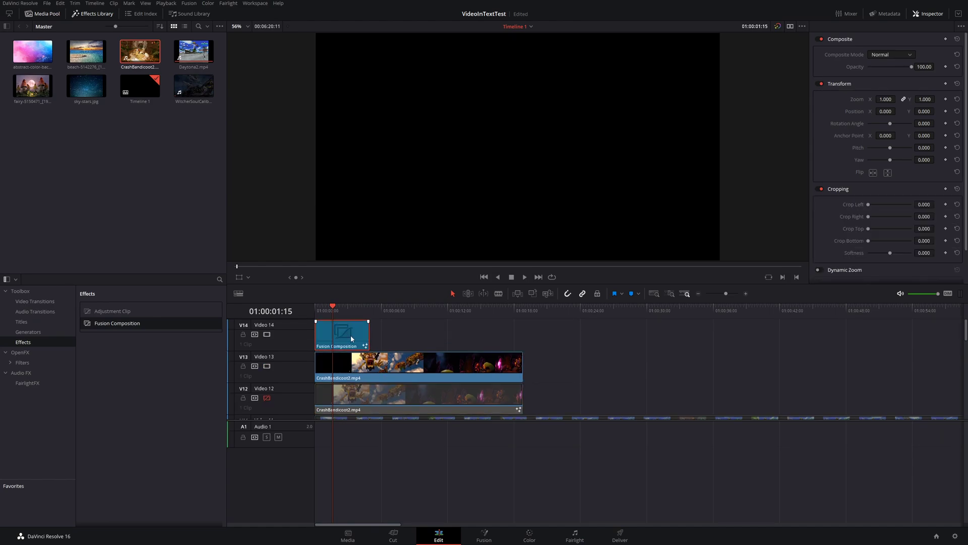
left_click(483, 534)
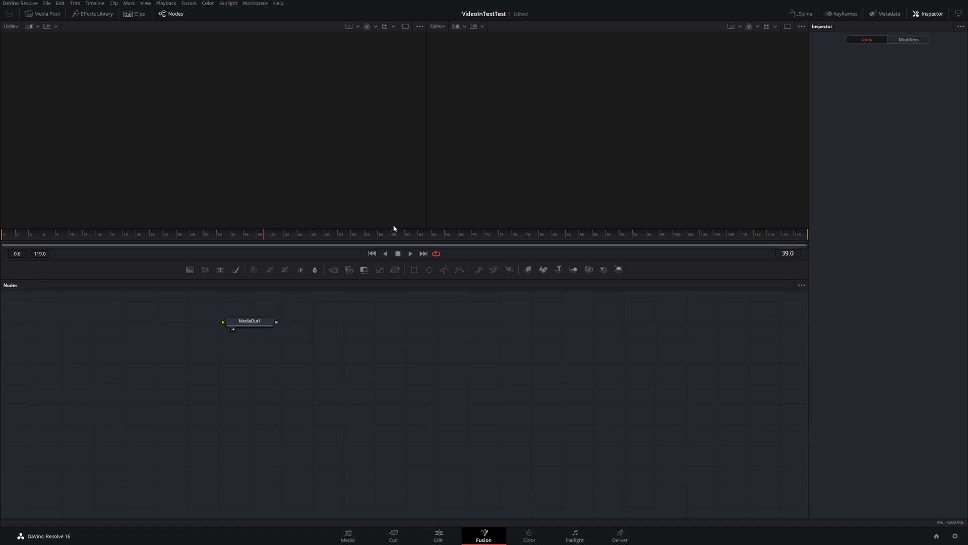
left_click_drag(250, 325, 396, 348)
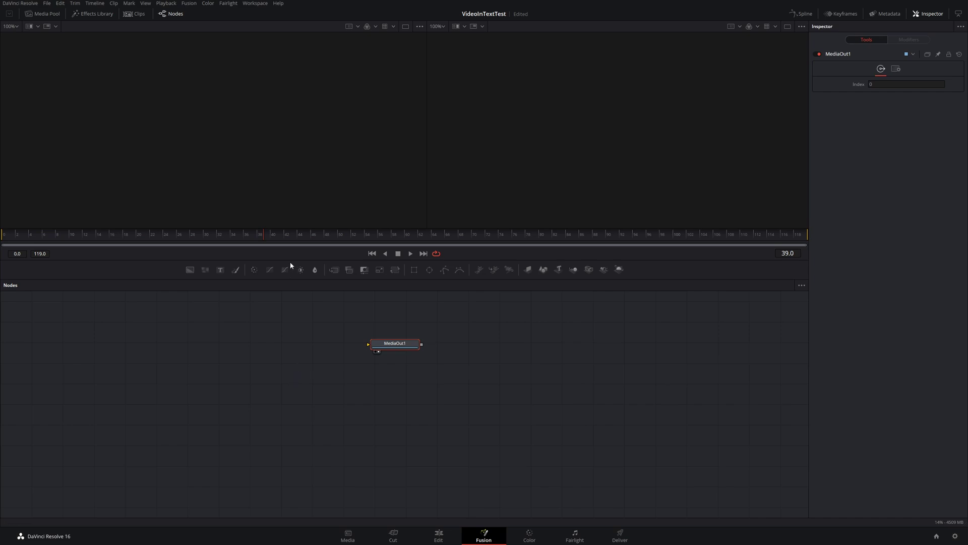
left_click(48, 13)
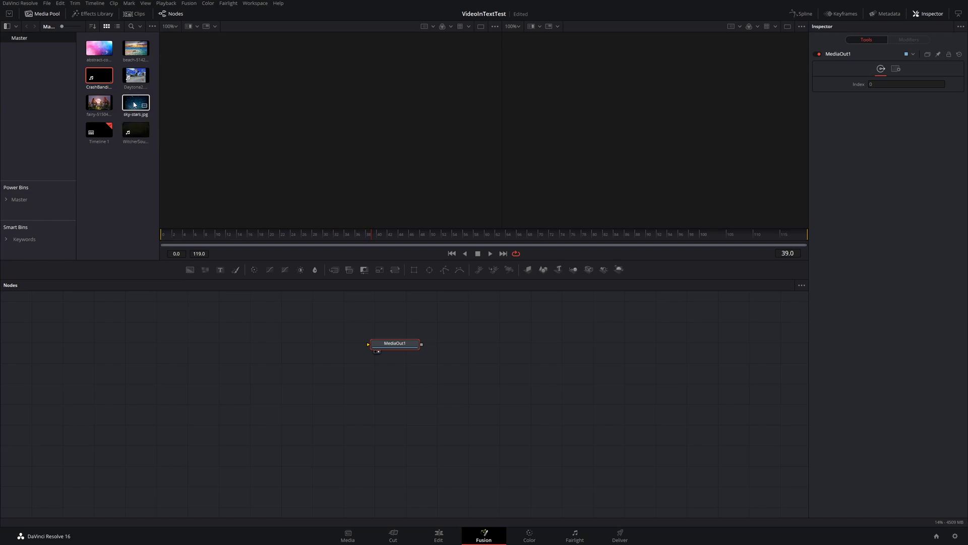
left_click_drag(99, 77, 145, 347)
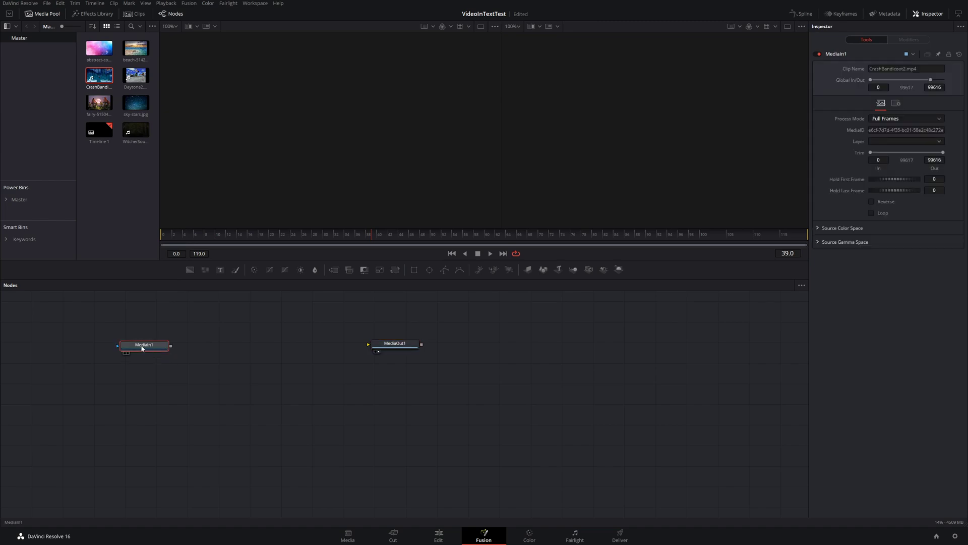
- Rename the MediaIn1 node to Video
right_click(146, 347)
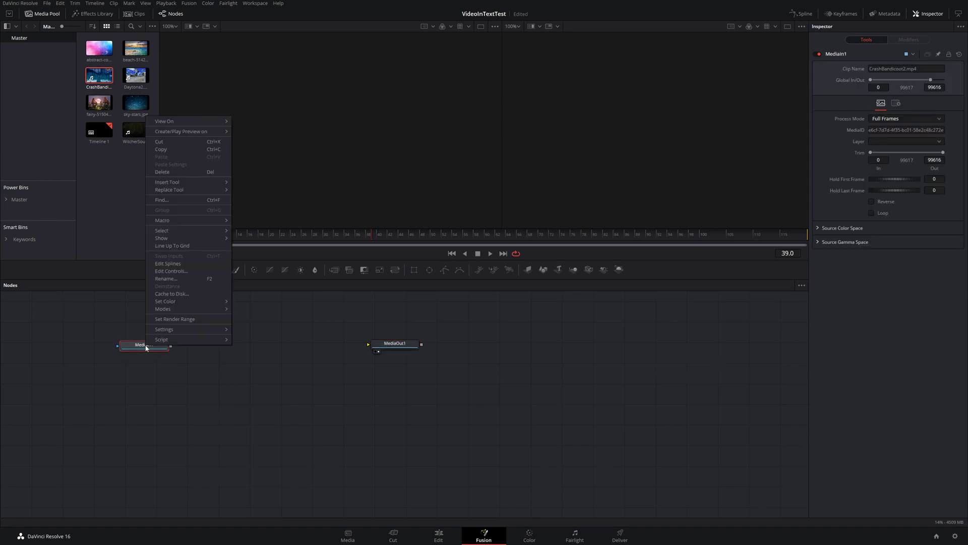
left_click(176, 277)
type("Video")
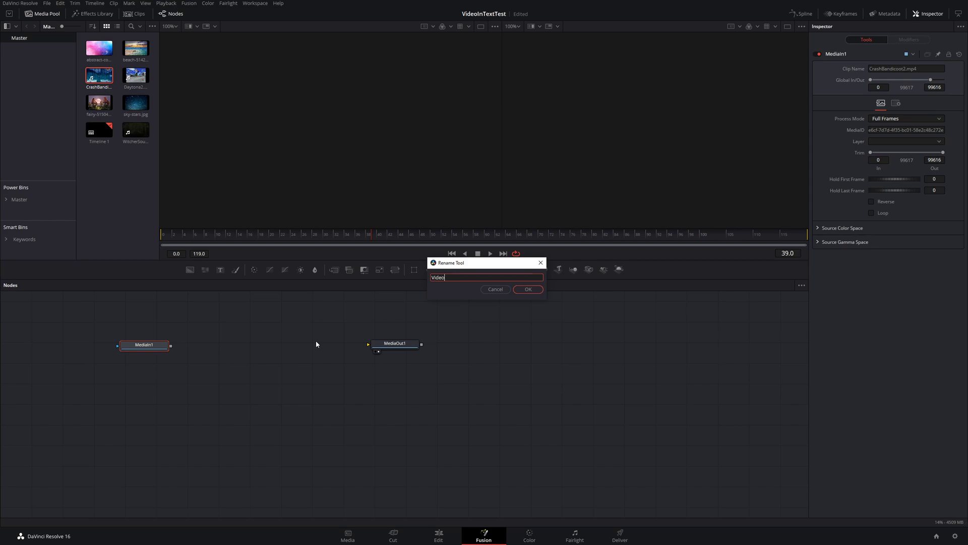
left_click(524, 291)
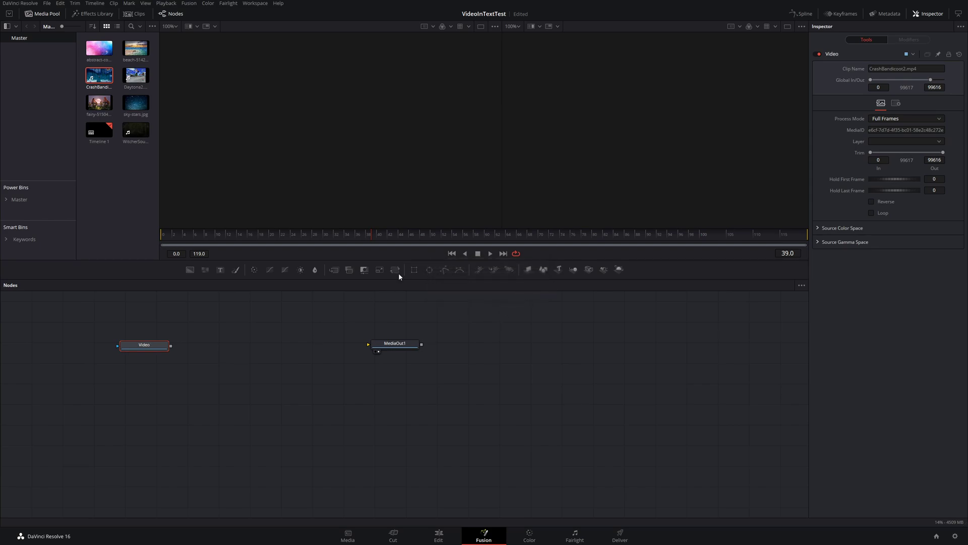
- Show the Video node in the first viewer and trim its source to frames 24900 through 74710
left_click_drag(156, 345, 274, 95)
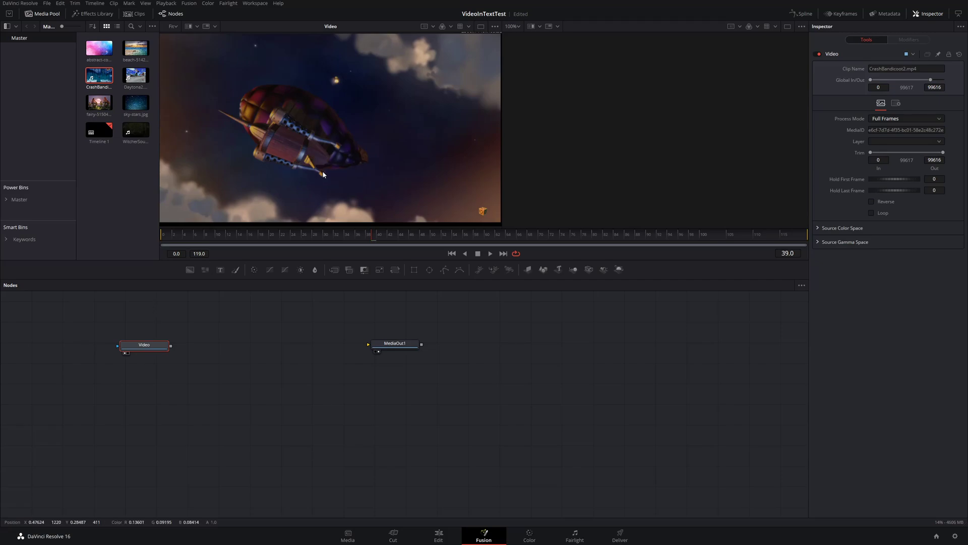
left_click(886, 153)
left_click_drag(943, 153, 926, 152)
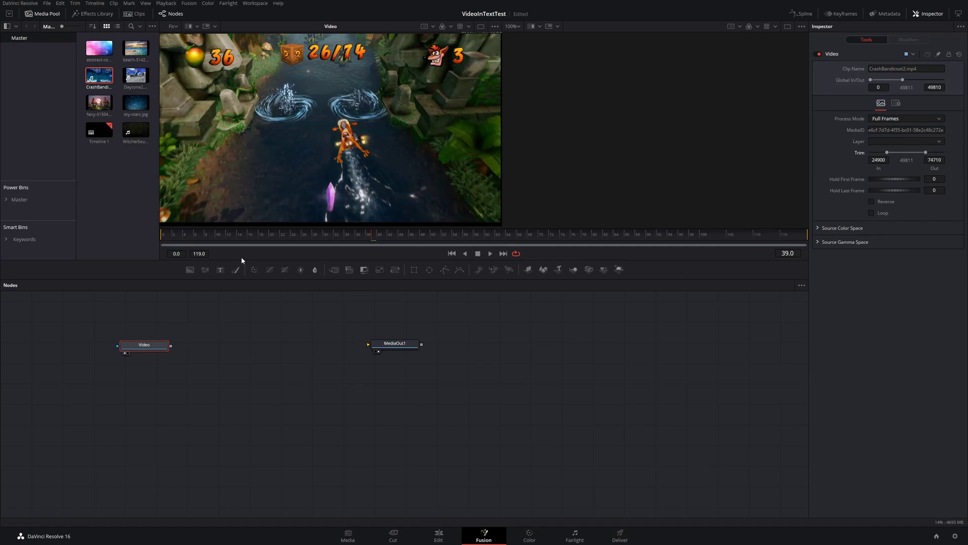
- Add a Text node below the Video node and a Merge node between them and MediaOut1
mouse_move(161, 347)
left_mouse_down()
mouse_move(214, 348)
mouse_move(172, 348)
left_mouse_up()
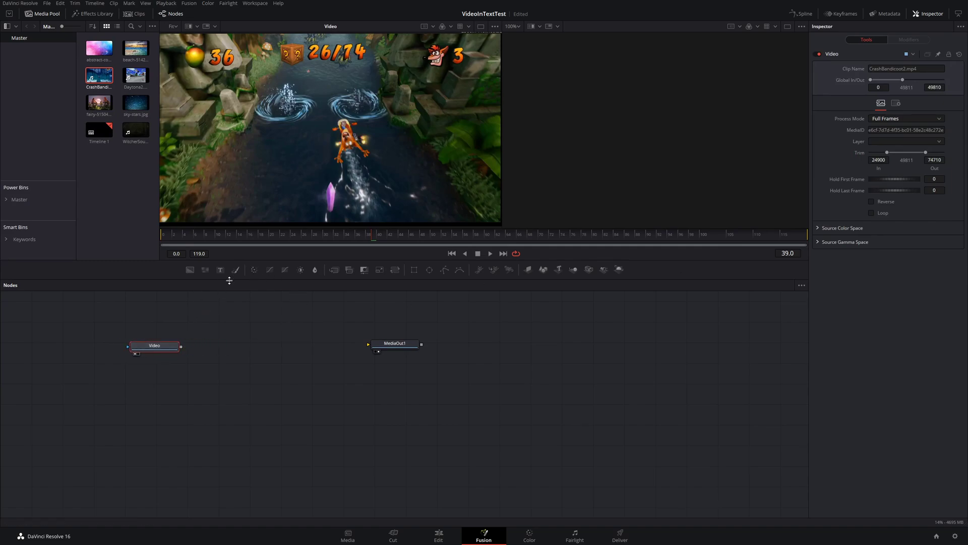
left_click_drag(224, 270, 157, 402)
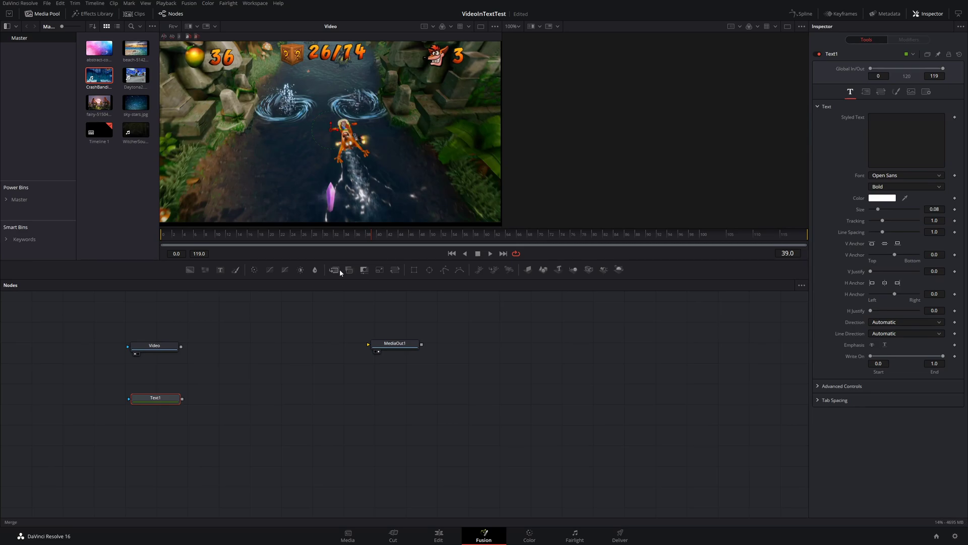
left_click_drag(340, 271, 256, 368)
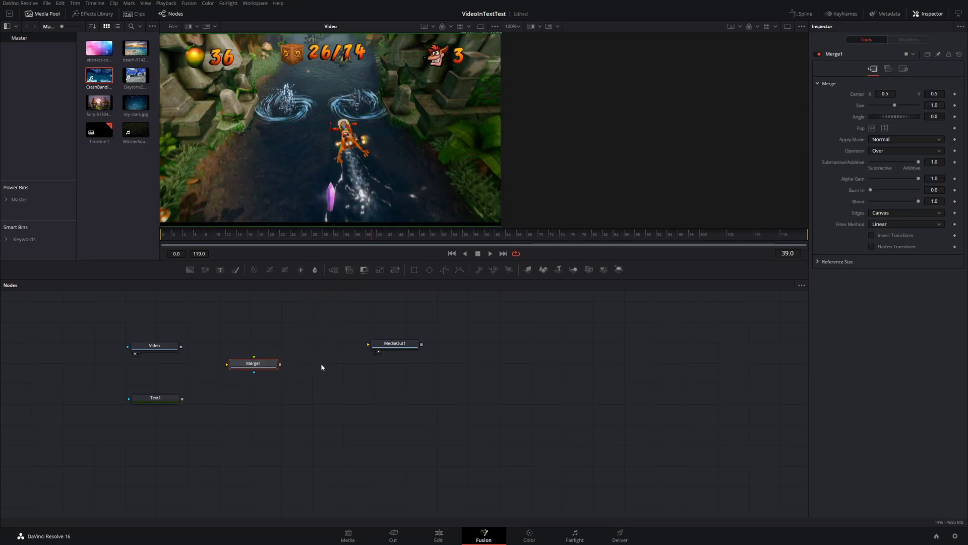
- Connect Text1 as Merge1's background and Video as its foreground, and route Merge1 into MediaOut1, shown in the second viewer
left_click_drag(395, 344, 423, 364)
left_click_drag(155, 346, 254, 365)
left_click_drag(182, 407, 397, 372)
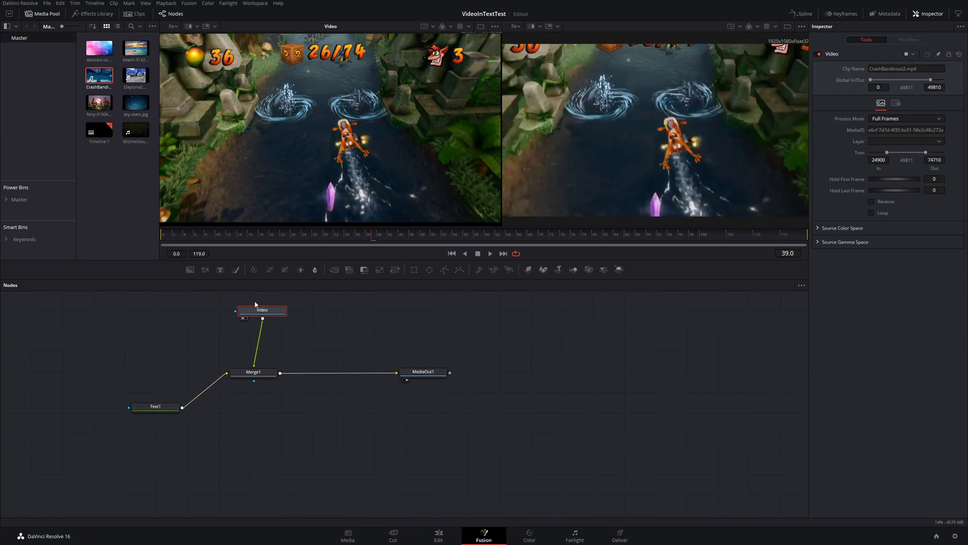
- Add a white Background node masked by a Rectangle node, and connect the Background to Text1's mask input
left_click_drag(189, 269, 132, 334)
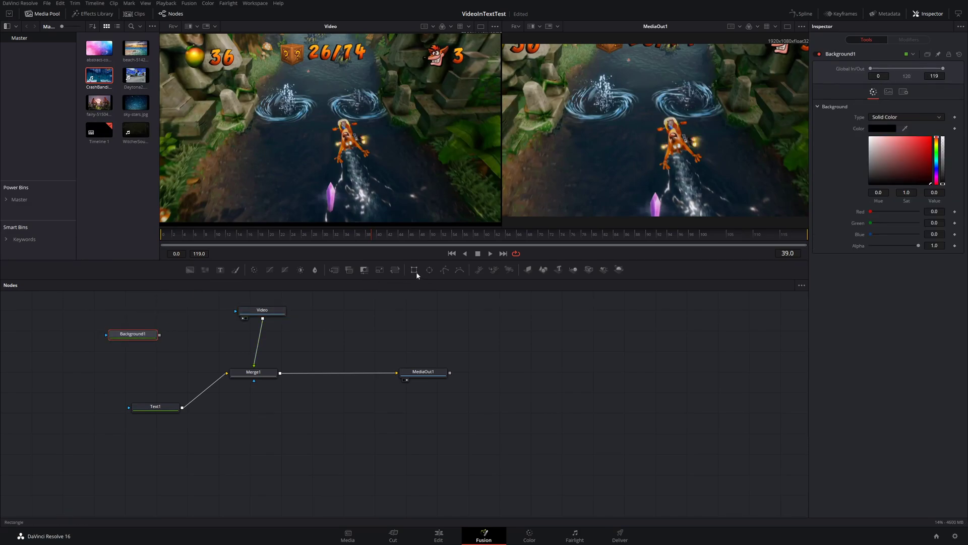
left_click_drag(334, 270, 106, 335)
left_click(129, 336)
left_click(889, 145)
left_click_drag(888, 145, 851, 138)
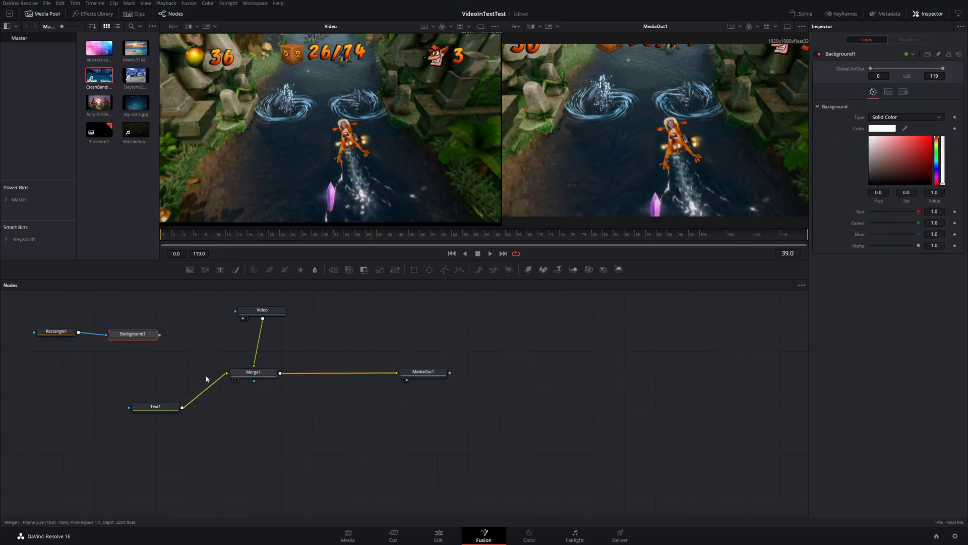
left_click_drag(159, 335, 156, 404)
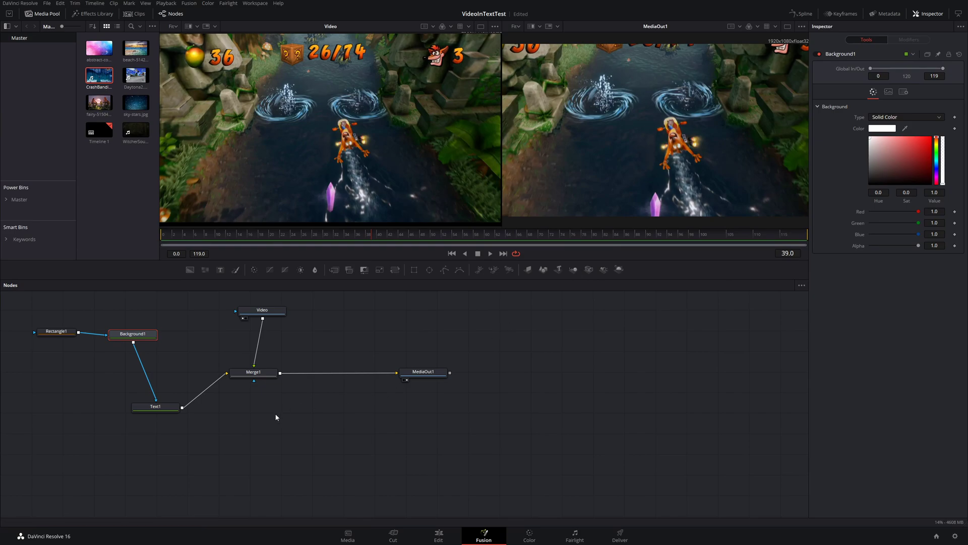
- Show Text1 in the first viewer, set its text to VIDEO GAMES and increase the size to about 0.1063
left_click_drag(167, 408, 274, 178)
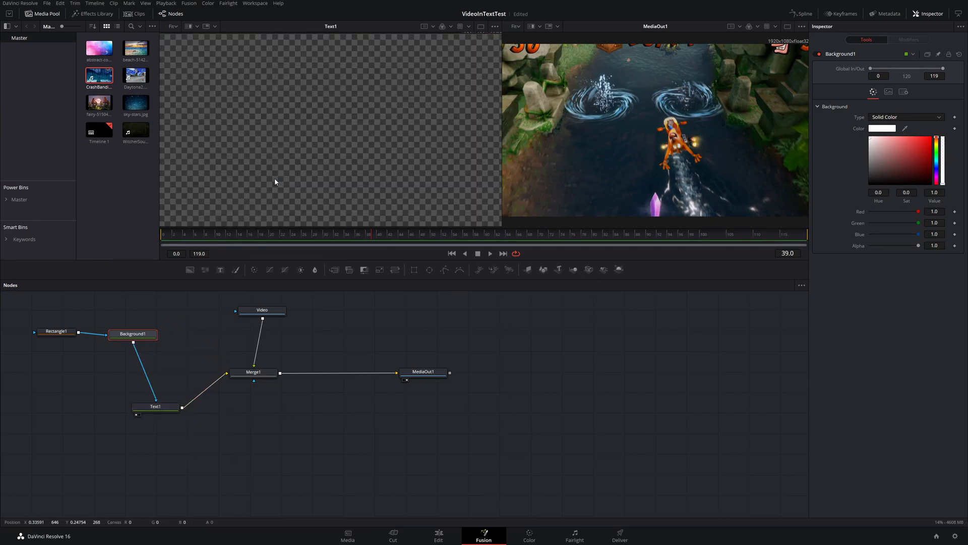
left_click(154, 406)
left_click(914, 131)
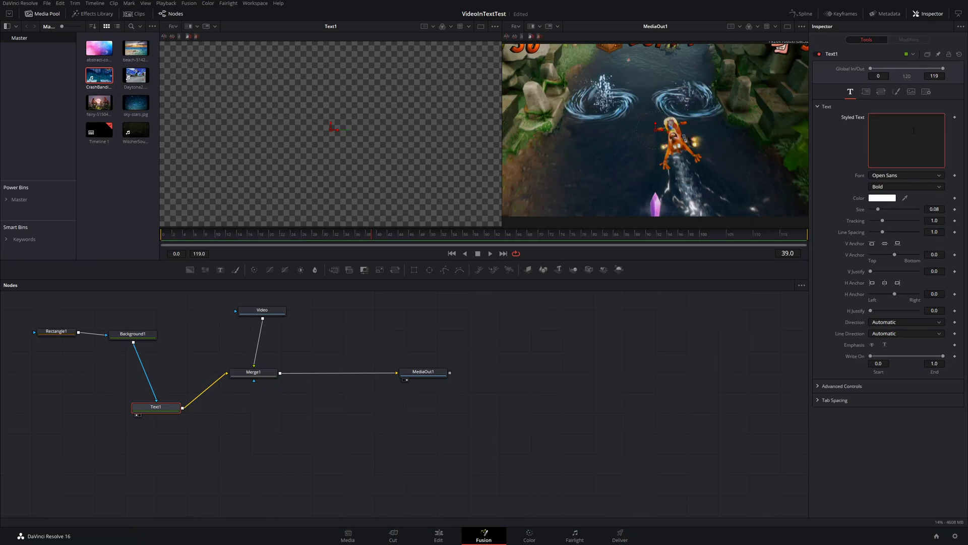
type("VIDEO GAMES")
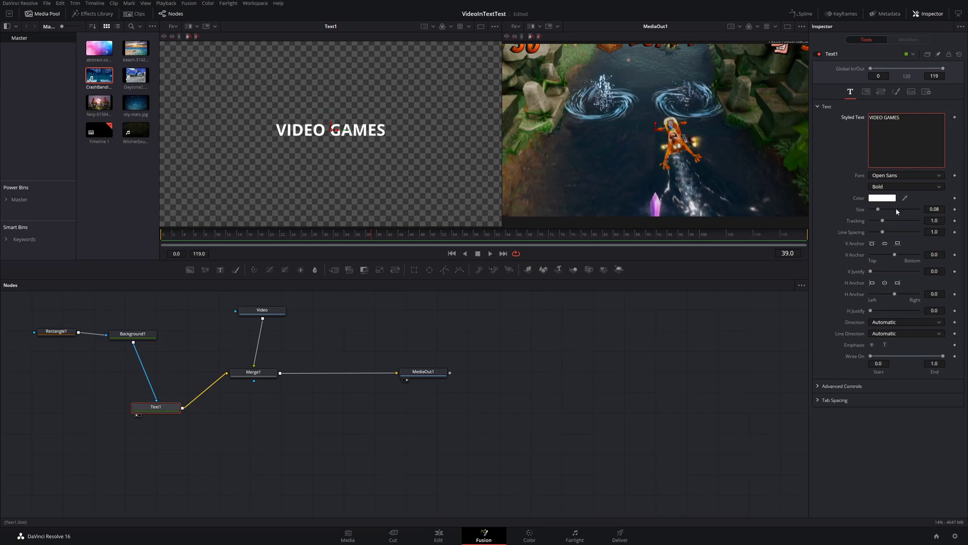
mouse_move(879, 213)
left_mouse_down()
mouse_move(892, 214)
mouse_move(881, 214)
left_mouse_up()
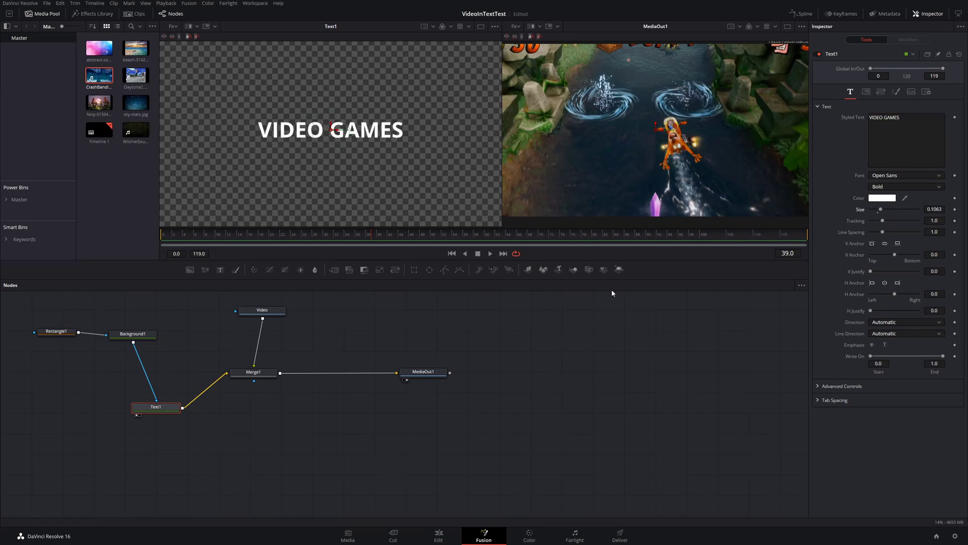
- Set Merge1's operator to In so the video fills only the text
left_click(252, 373)
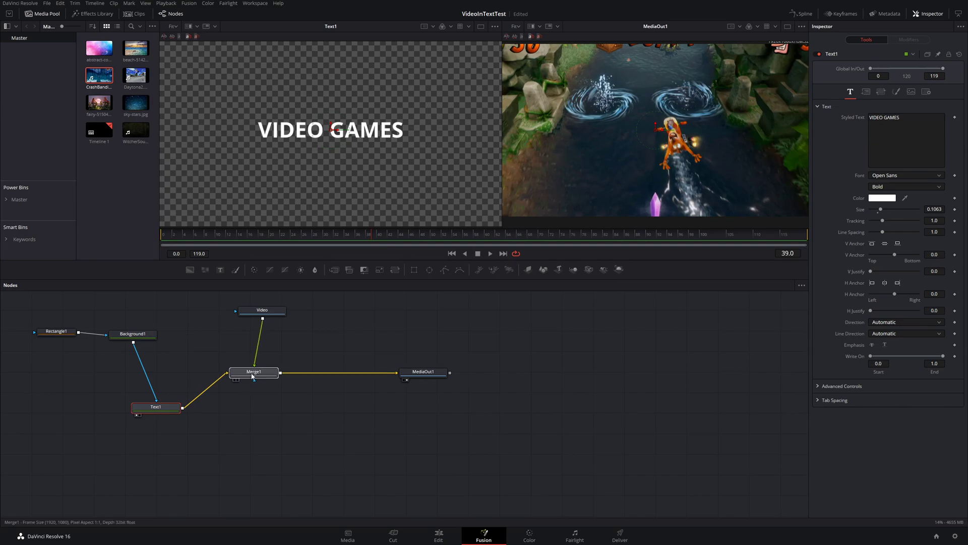
left_click(904, 150)
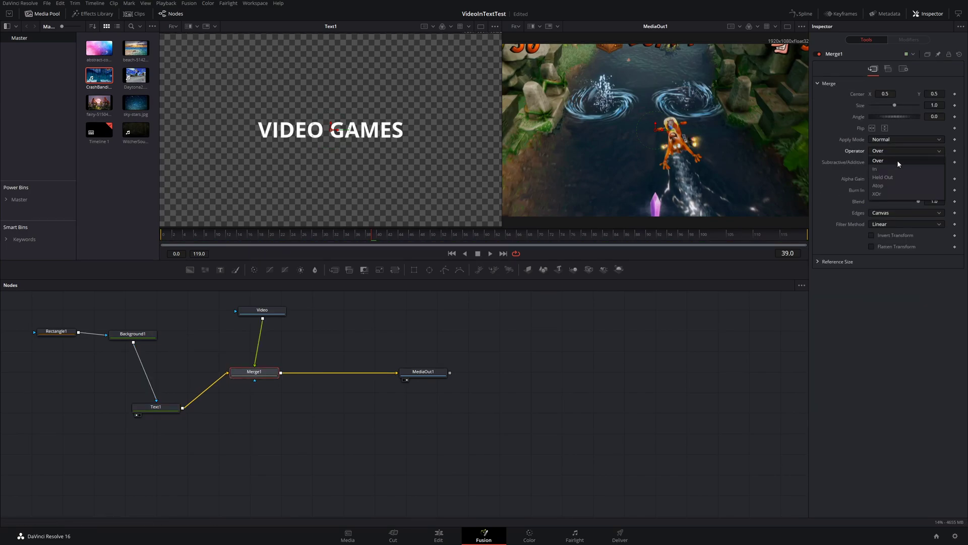
left_click(898, 168)
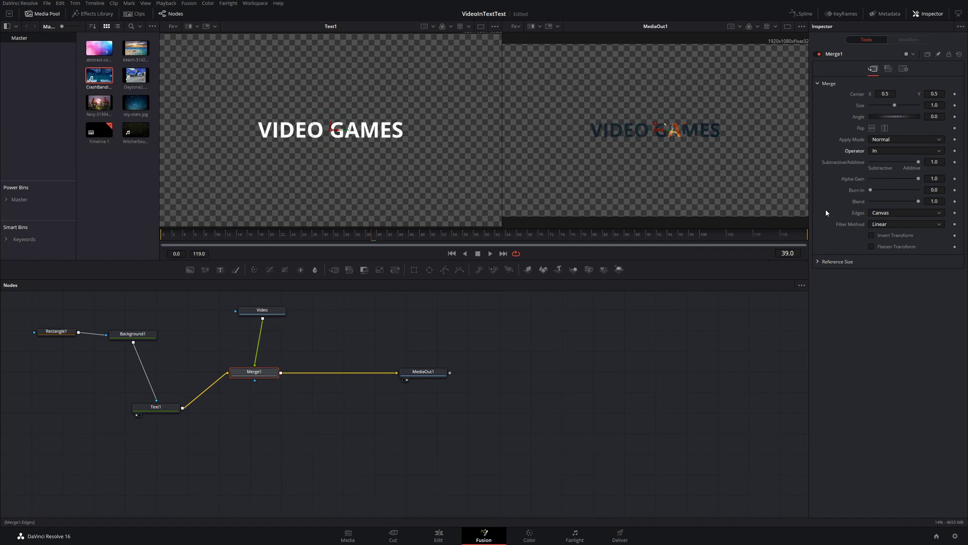
- Change Text1's font to SEGA LOGO FONT
left_click(176, 410)
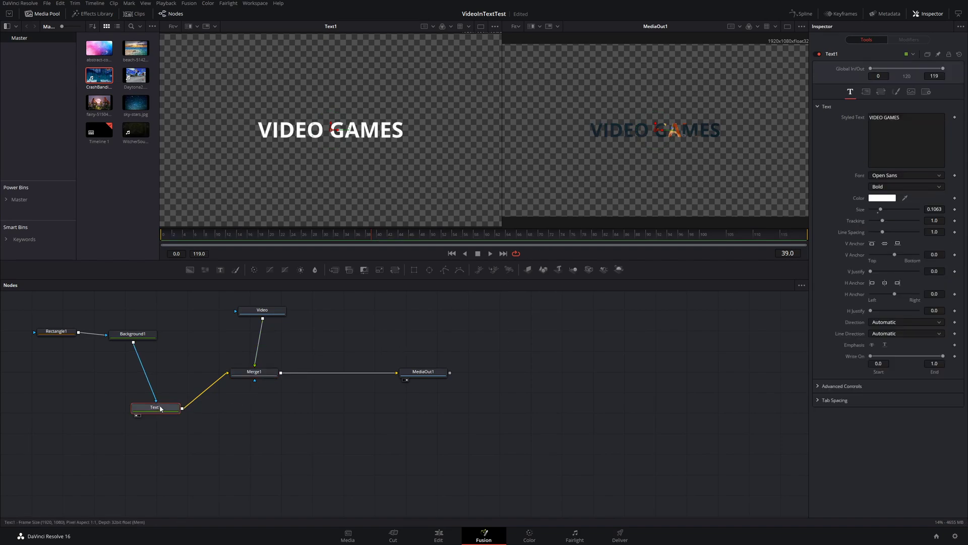
left_click(927, 175)
scroll(919, 281, "down", 7)
scroll(913, 295, "down", 3)
left_click(892, 285)
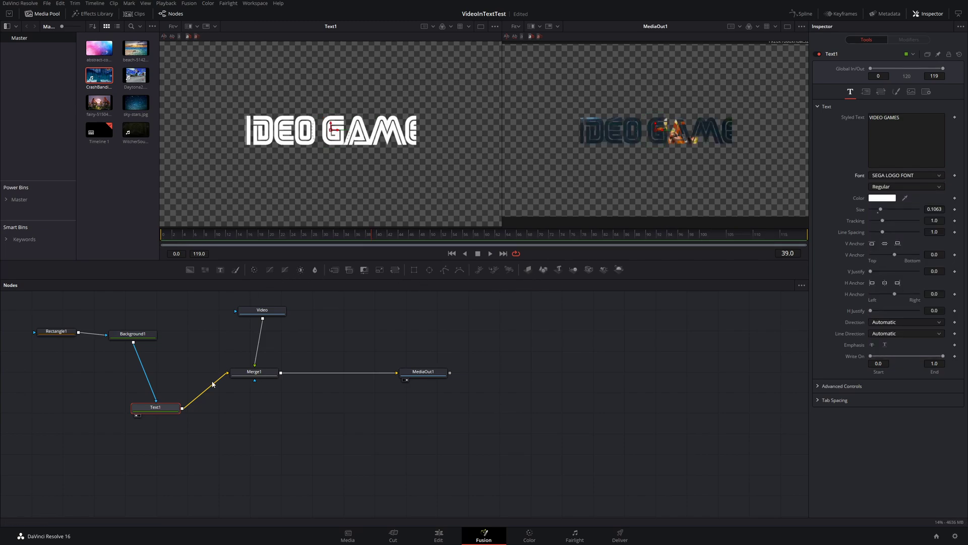
- Animate Rectangle1's height from 0.0 at frame 0 to 1.0 at frame 10
left_click(56, 332)
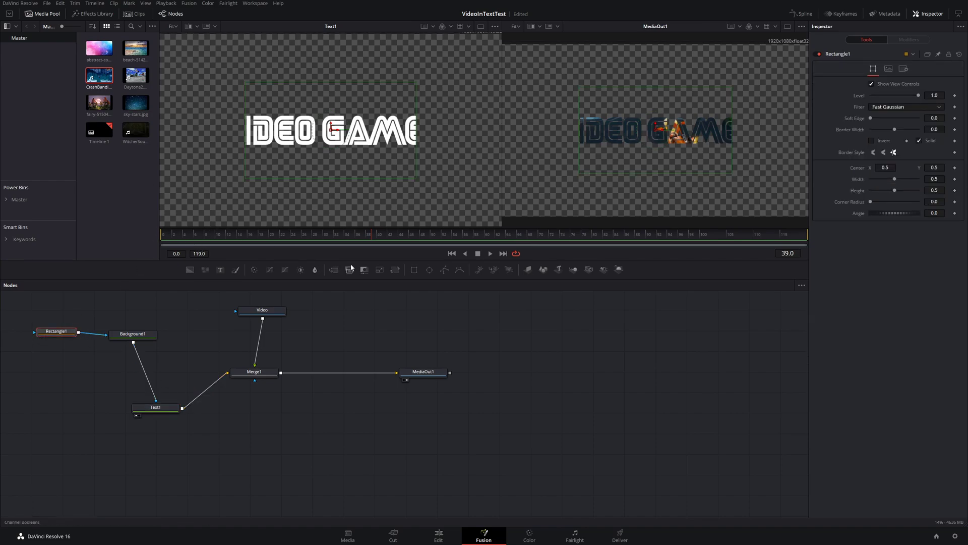
left_click(452, 253)
left_click(955, 190)
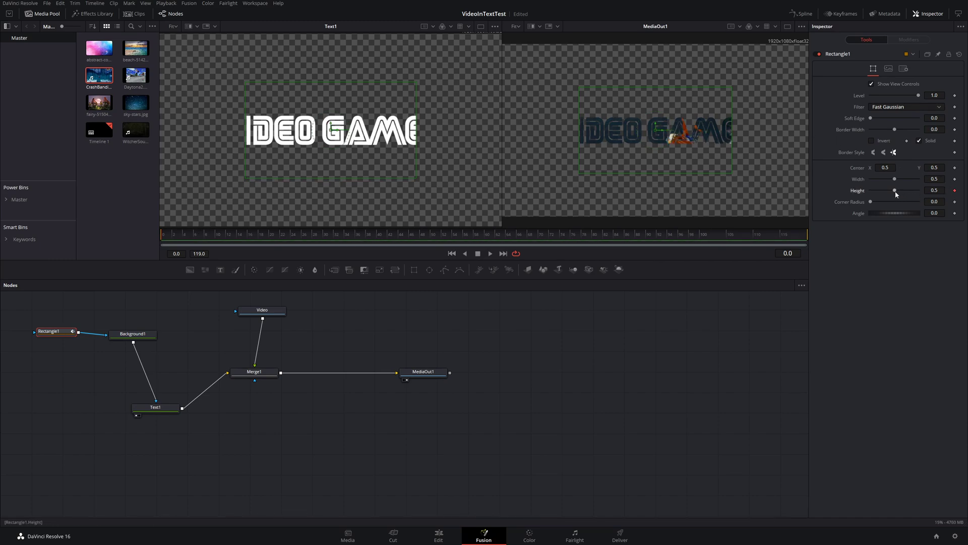
left_click_drag(894, 194, 870, 192)
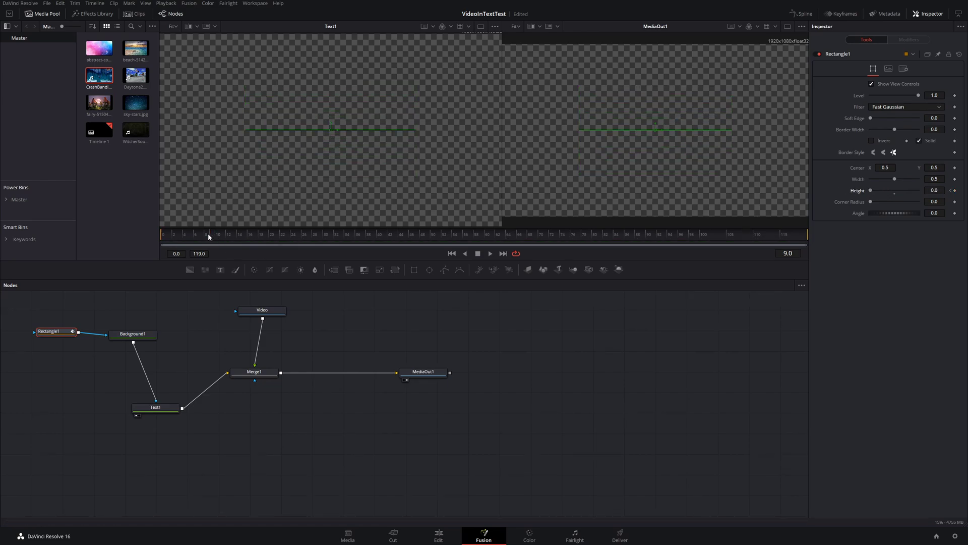
left_click_drag(214, 236, 218, 238)
left_click_drag(870, 190, 928, 191)
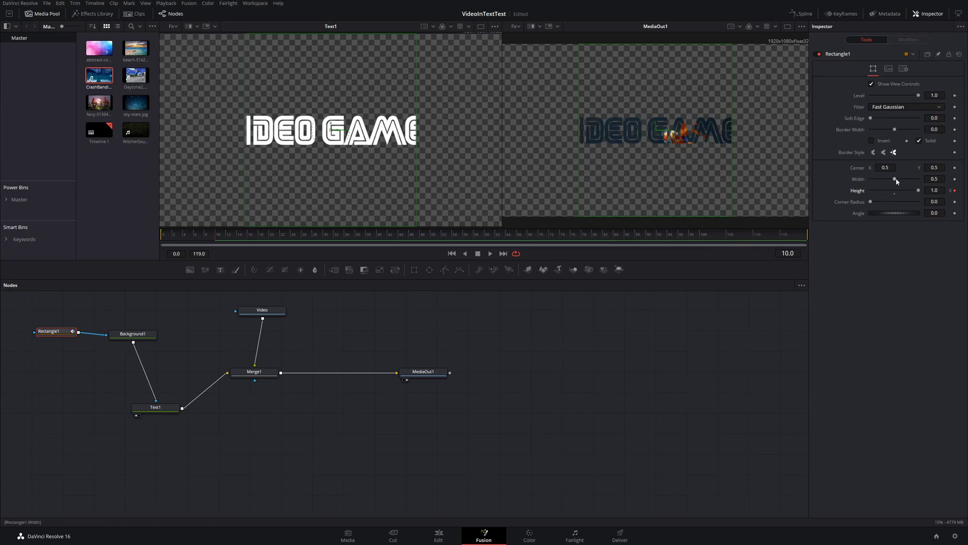
- Keyframe Rectangle1's width at 0.5 on frame 0 and 1.0 on frame 10, and play the reveal from the start
left_click(951, 191)
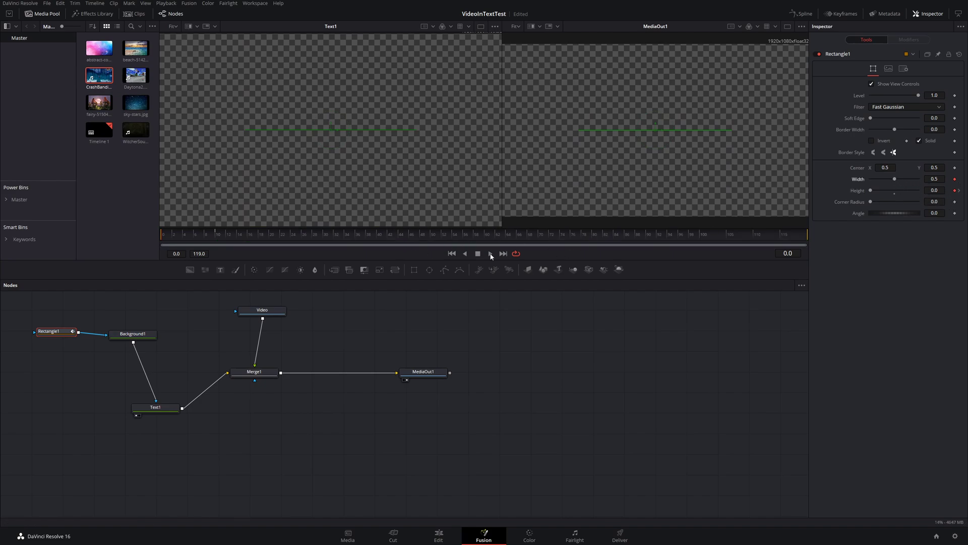
left_click(959, 190)
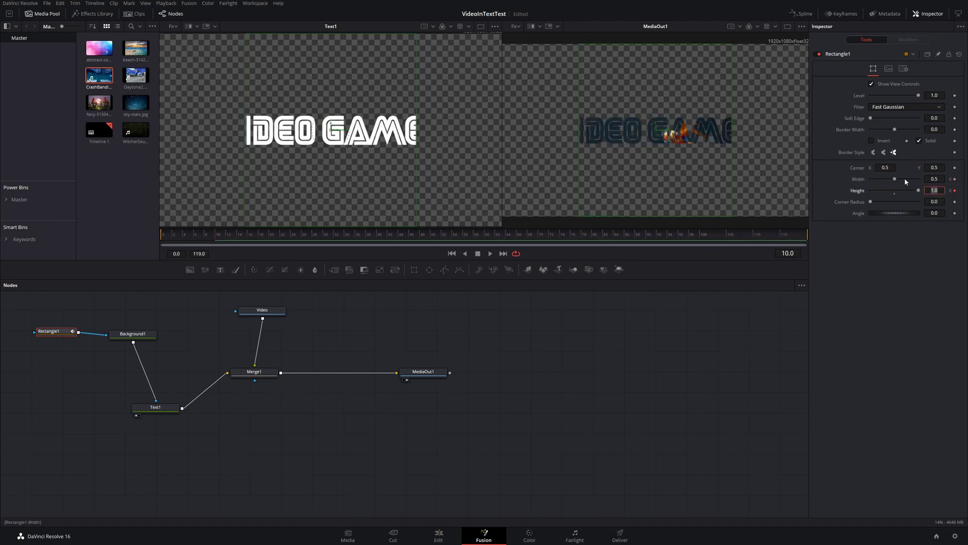
left_click_drag(897, 180, 918, 180)
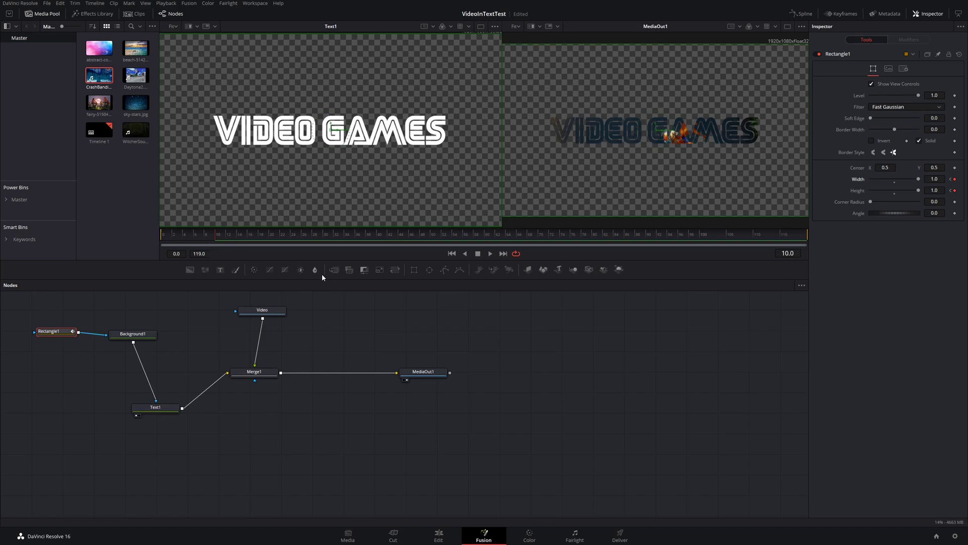
left_click(451, 253)
key("space")
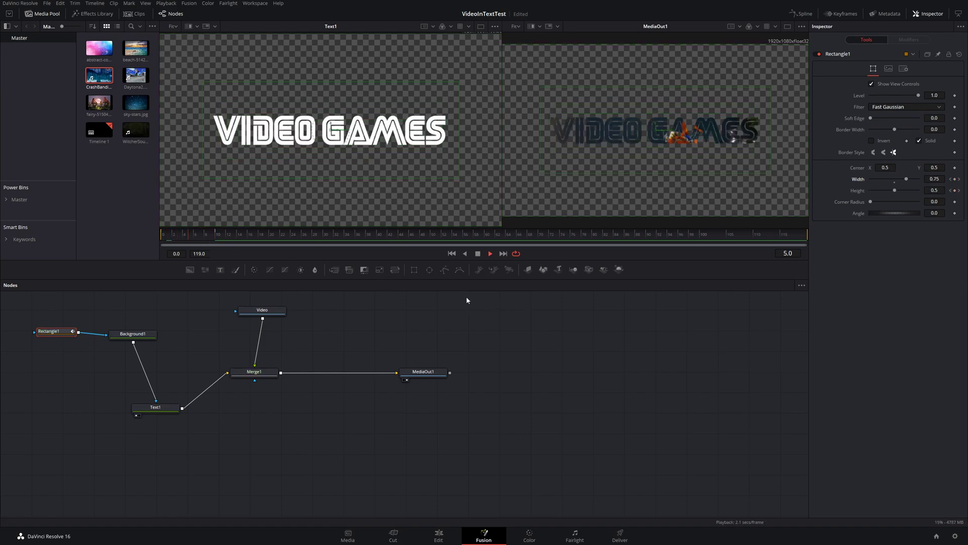
key("space")
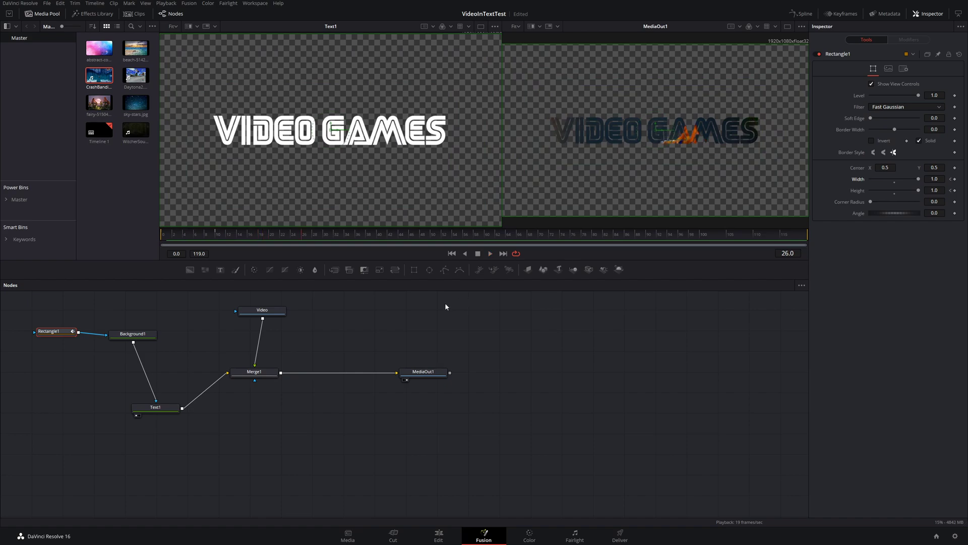
- Go to the Edit page and play the Fusion Composition over the background clip from the start of the timeline
left_click(438, 537)
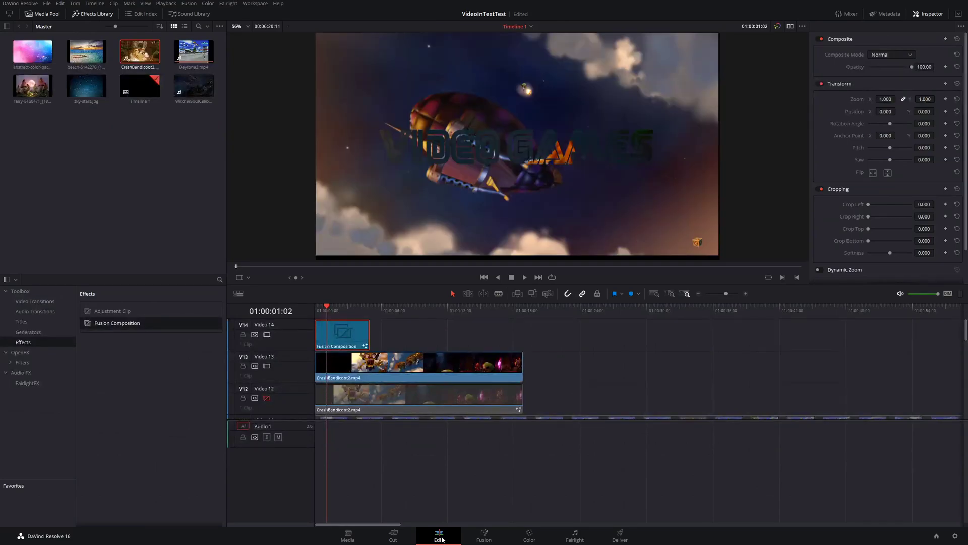
key("space")
mouse_move(328, 310)
left_mouse_down()
mouse_move(353, 310)
mouse_move(309, 308)
left_mouse_up()
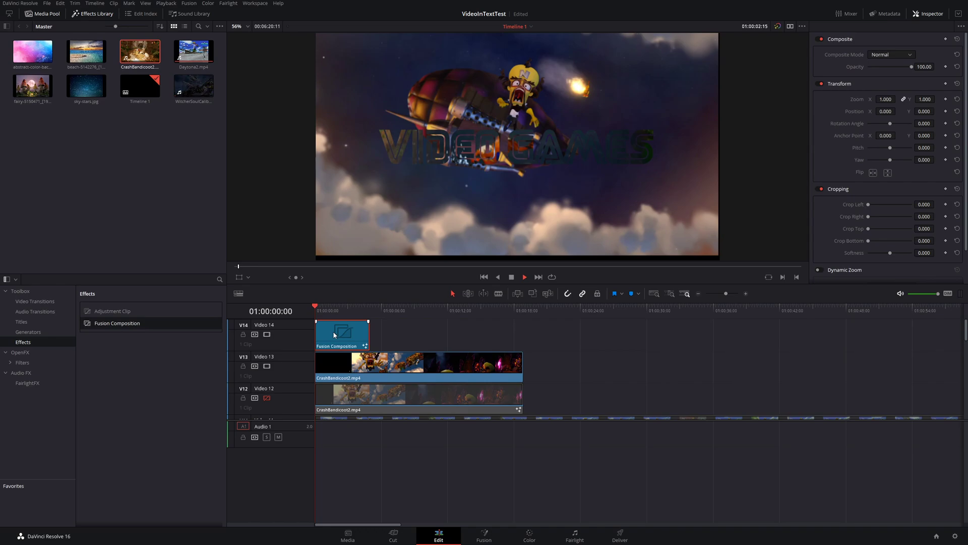
key("space")
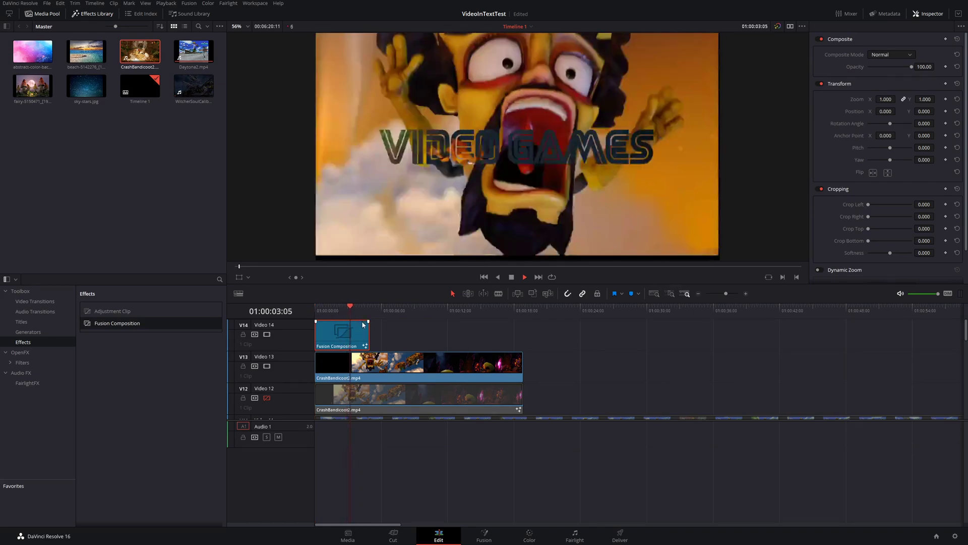
key("space")
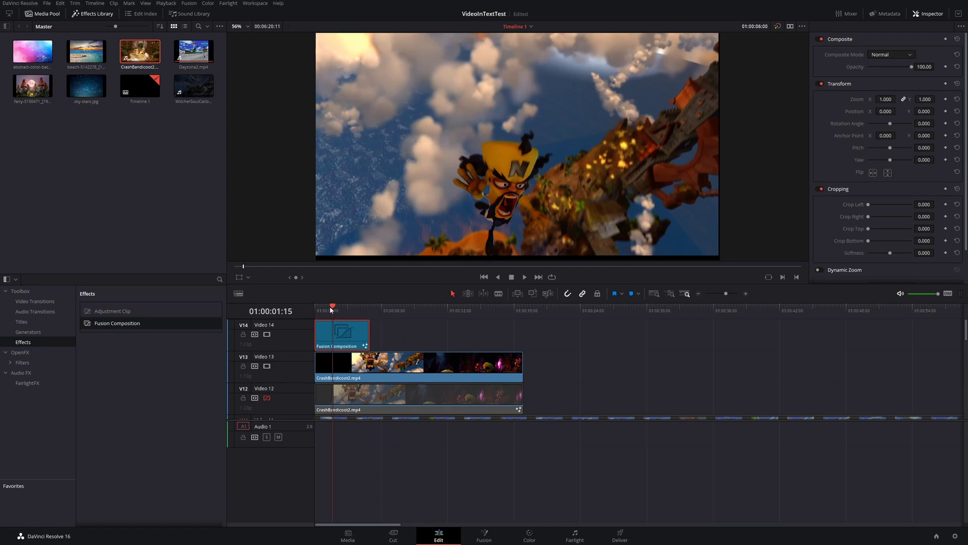
left_click_drag(331, 307, 319, 308)
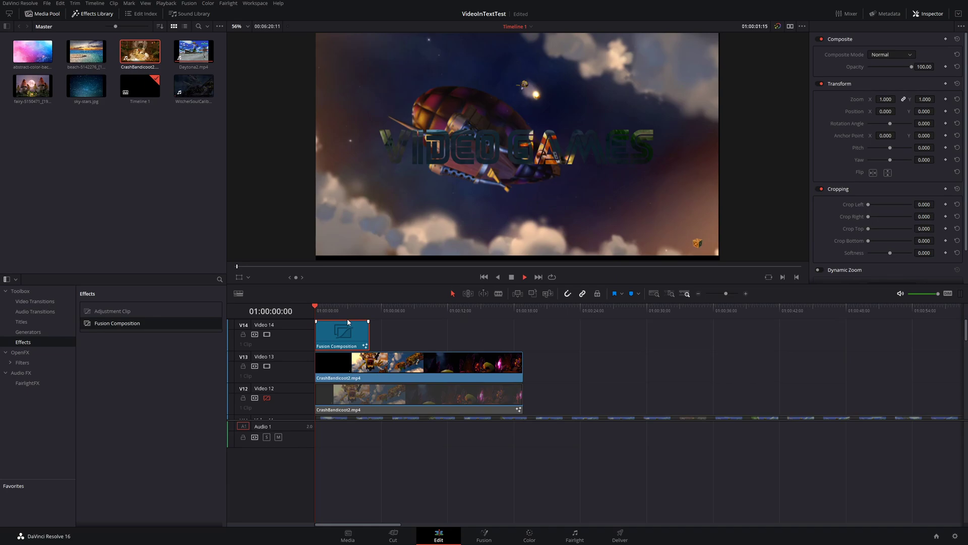
left_click(410, 362)
key("space")
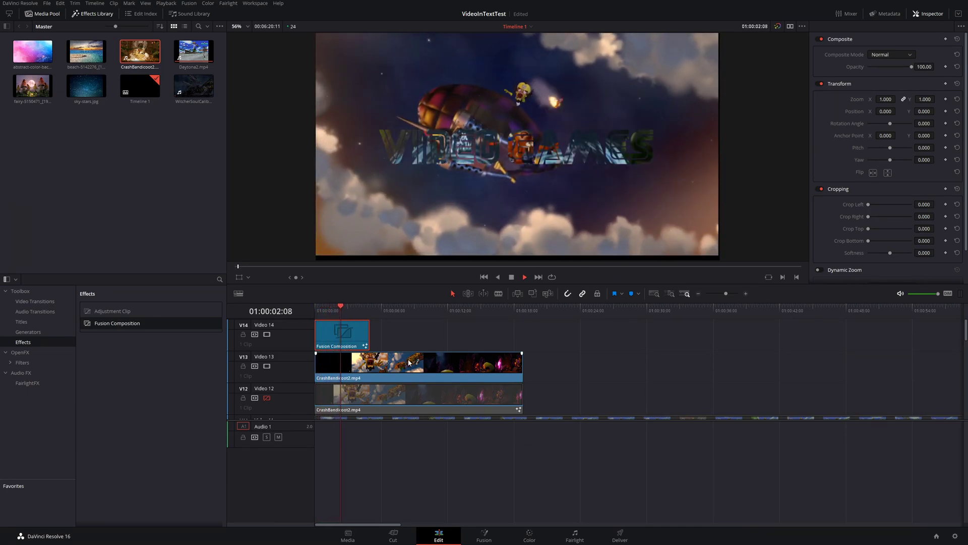
key("space")
- Move the Fusion Composition on Video 14 to start at about 01:00:06:10 and play the timeline from there
left_click_drag(360, 340, 433, 343)
left_click(386, 307)
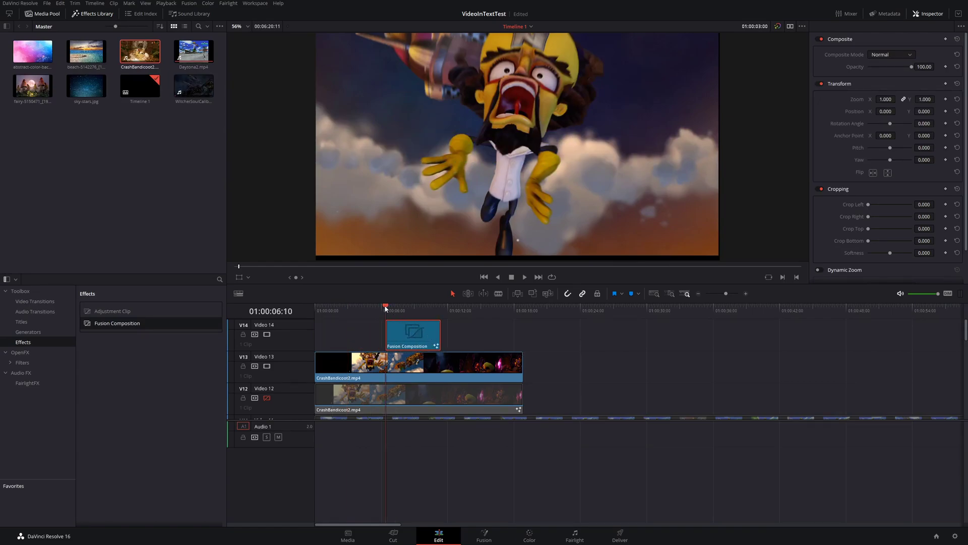
key("space")
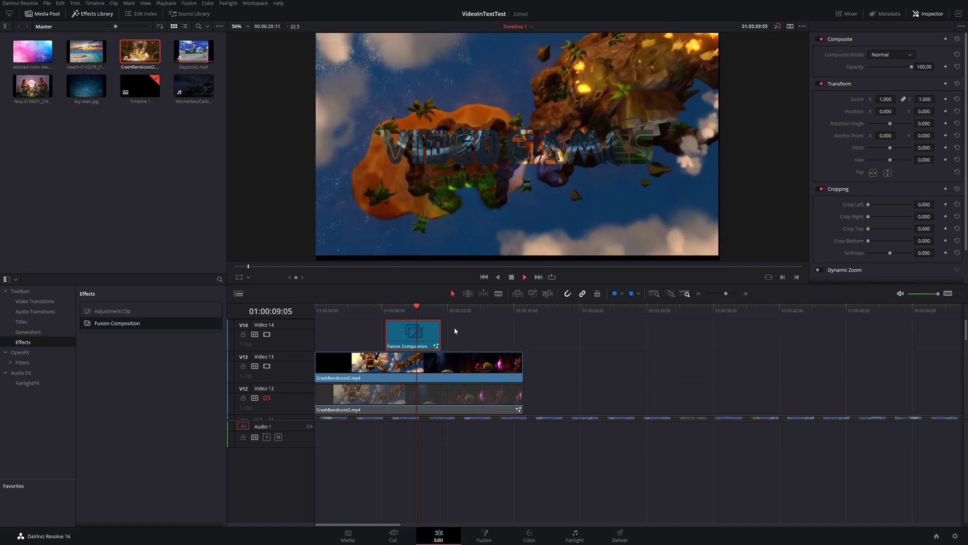
key("space")
left_click(499, 374)
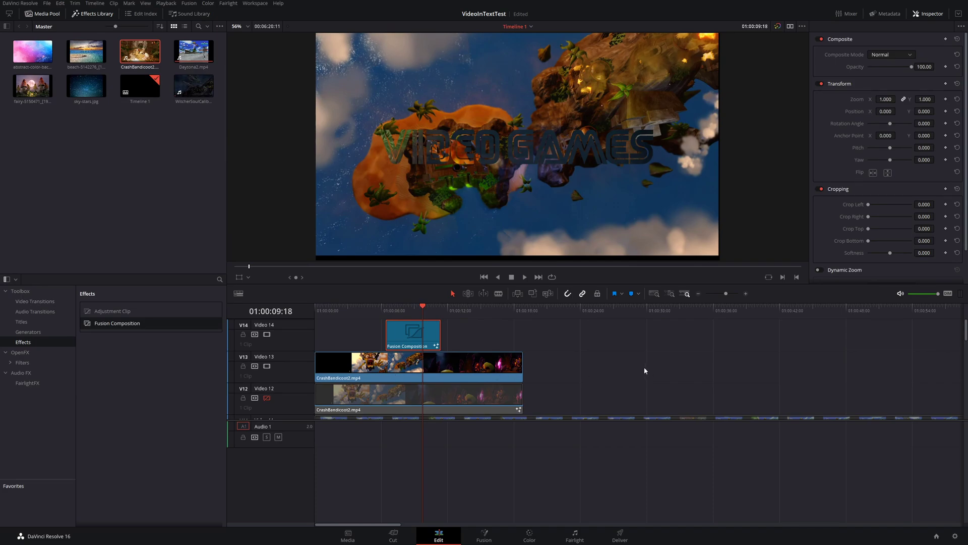